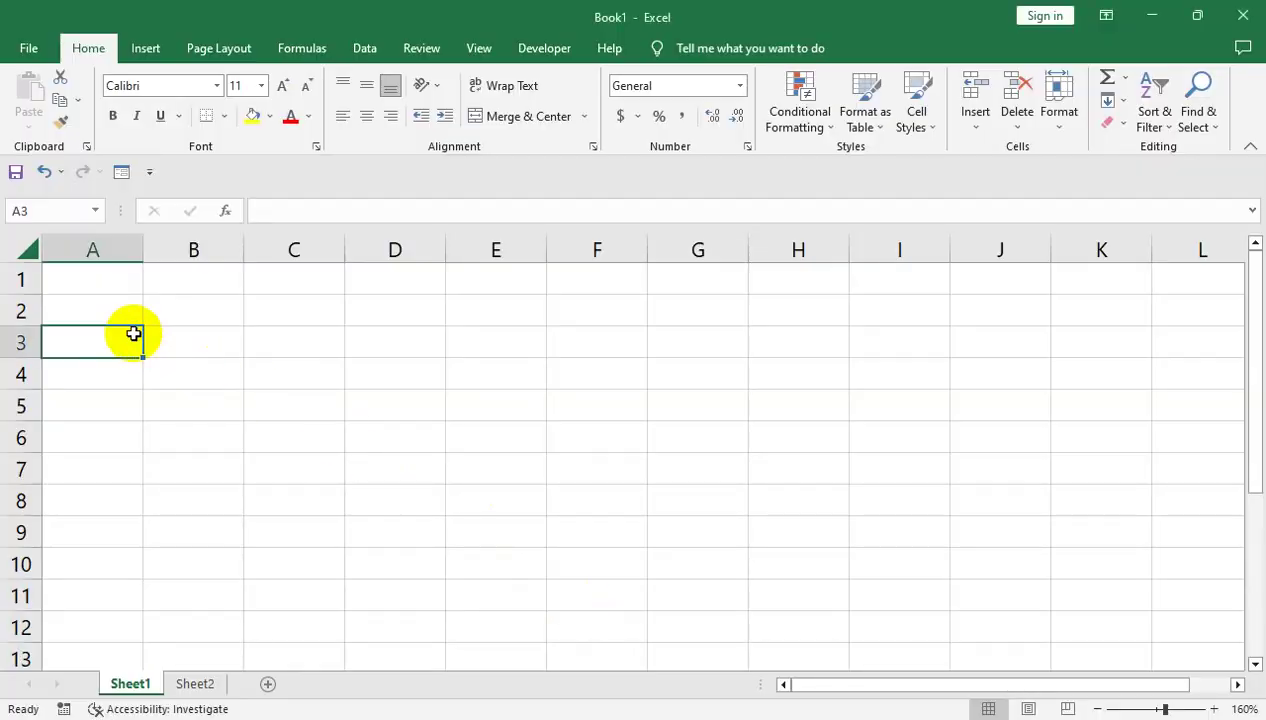
- Enter the headings Sn, Name and Mon in A3:C3 and extend the days through Sun
type("Sn")
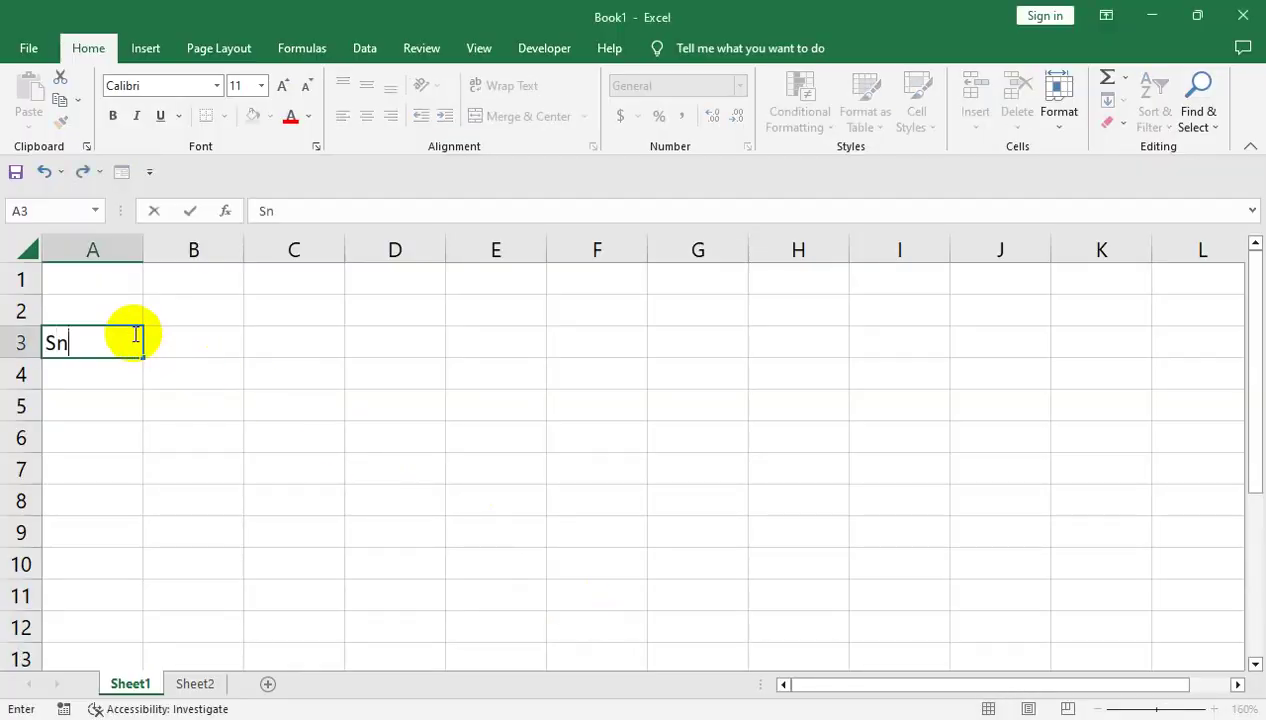
key("Tab")
type("NAme")
key("Tab")
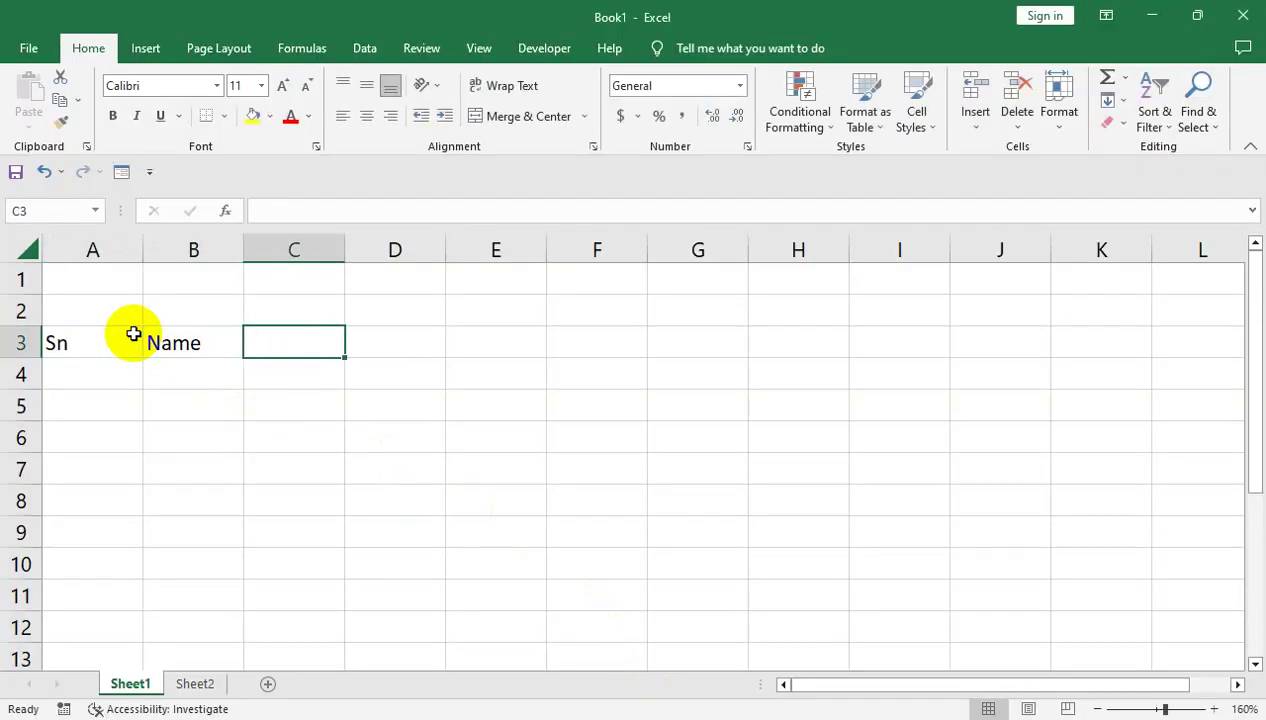
type("MOn")
key("Tab")
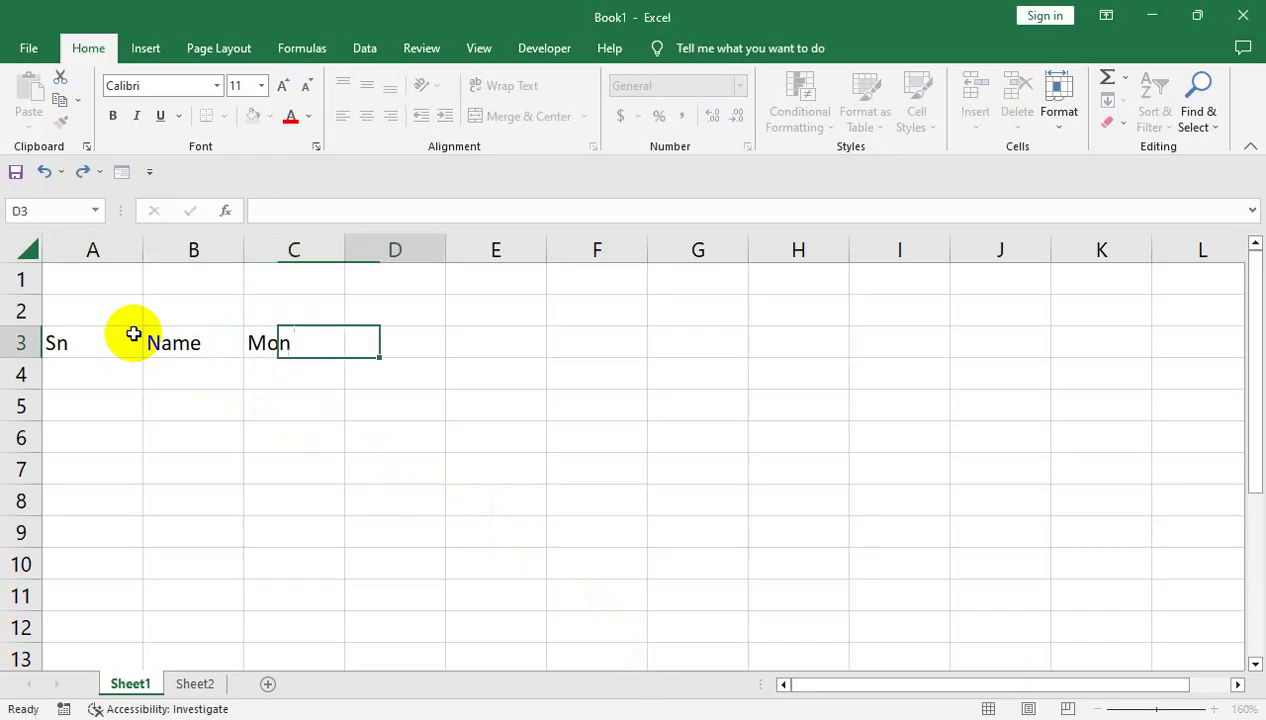
left_click(328, 345)
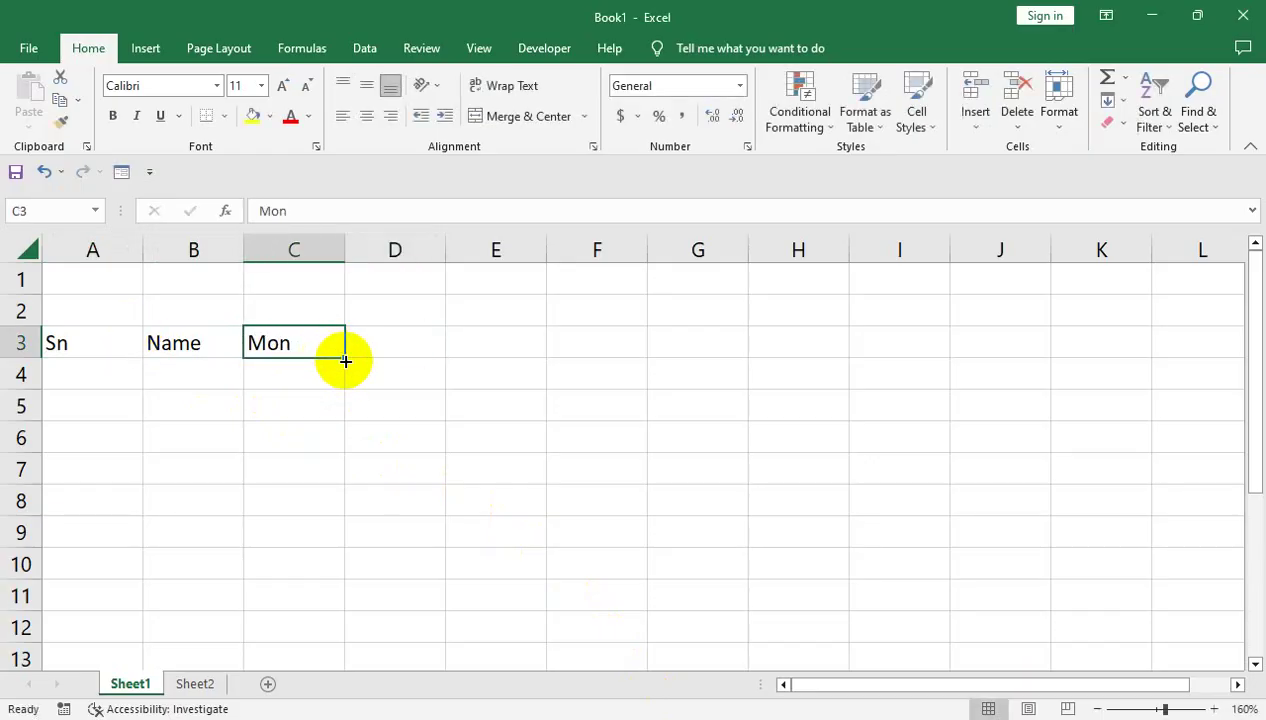
left_click(808, 384)
mouse_move(345, 361)
left_mouse_down()
mouse_move(808, 384)
mouse_move(948, 357)
mouse_move(885, 345)
left_mouse_up()
left_click(838, 345)
left_click(857, 370)
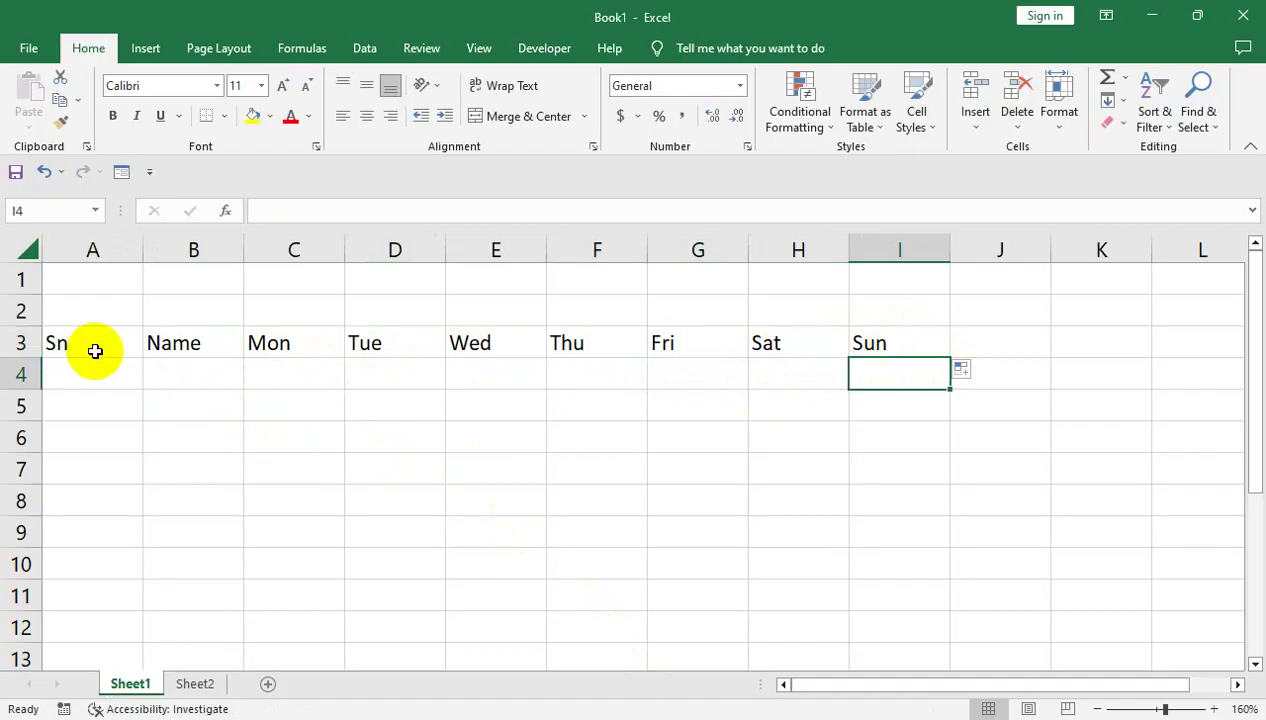
- Apply All Borders to the table range A3:K11
left_click_drag(95, 351, 1048, 611)
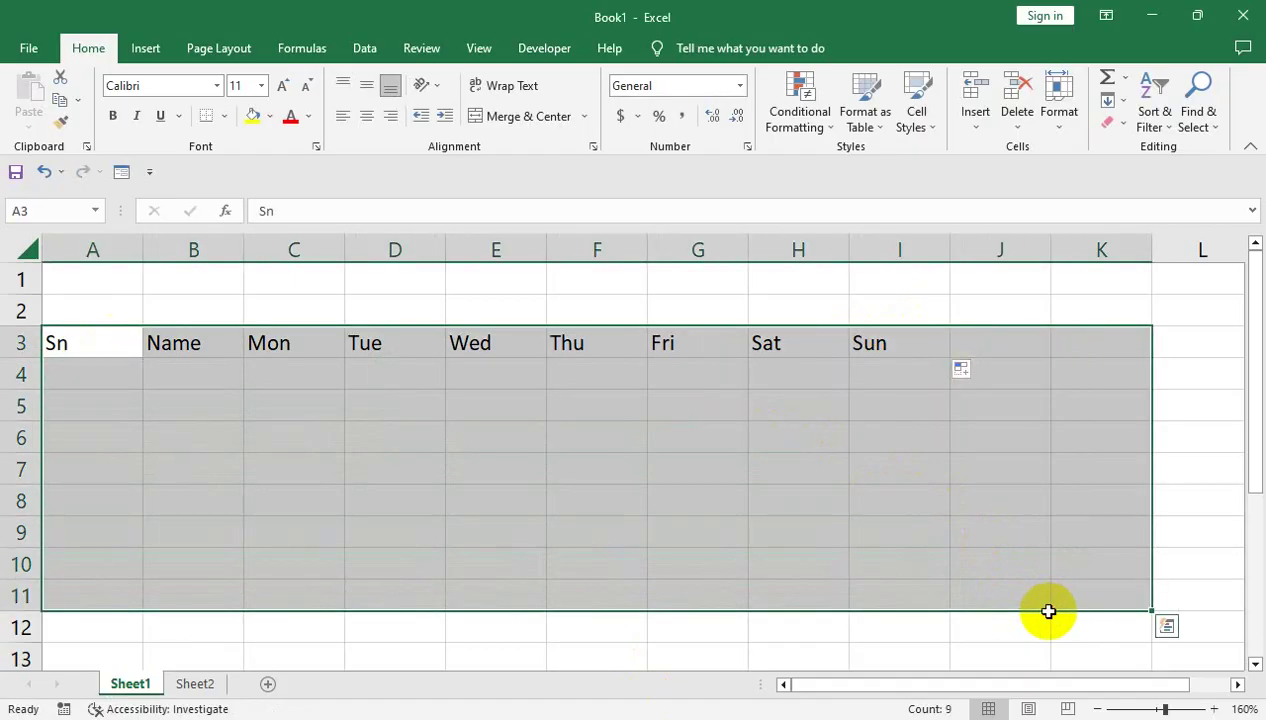
left_click(224, 116)
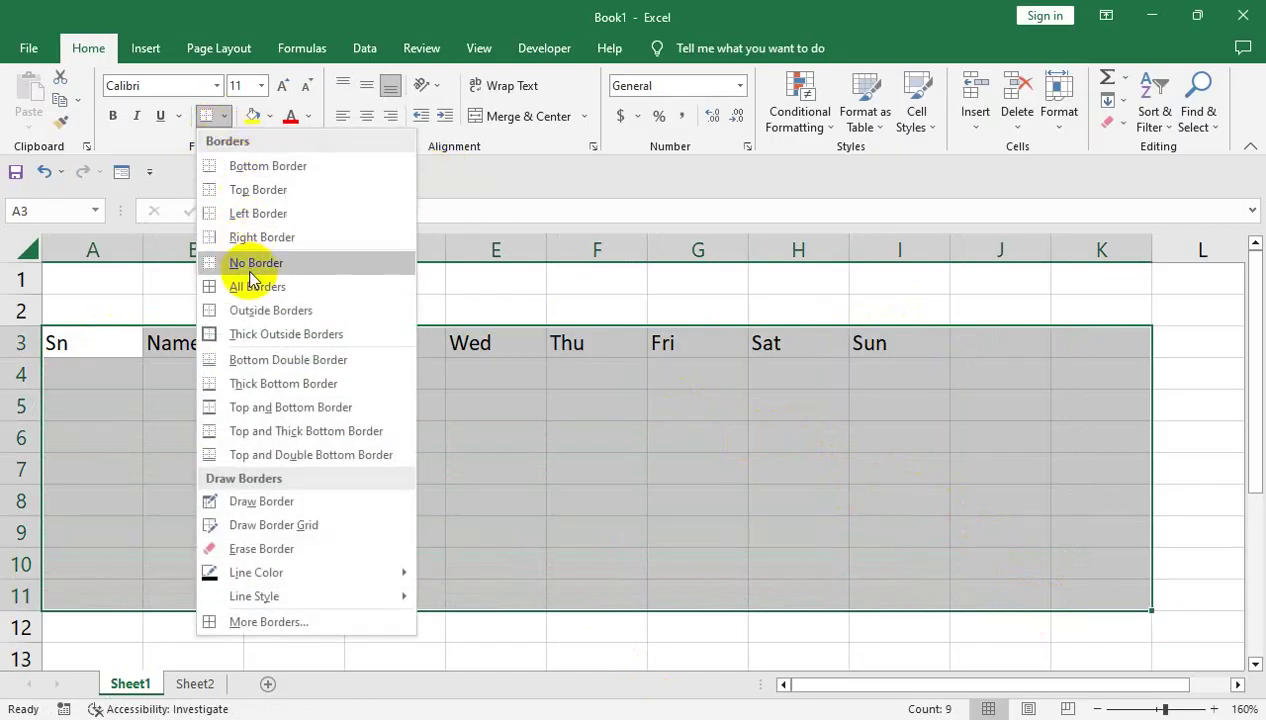
left_click(249, 285)
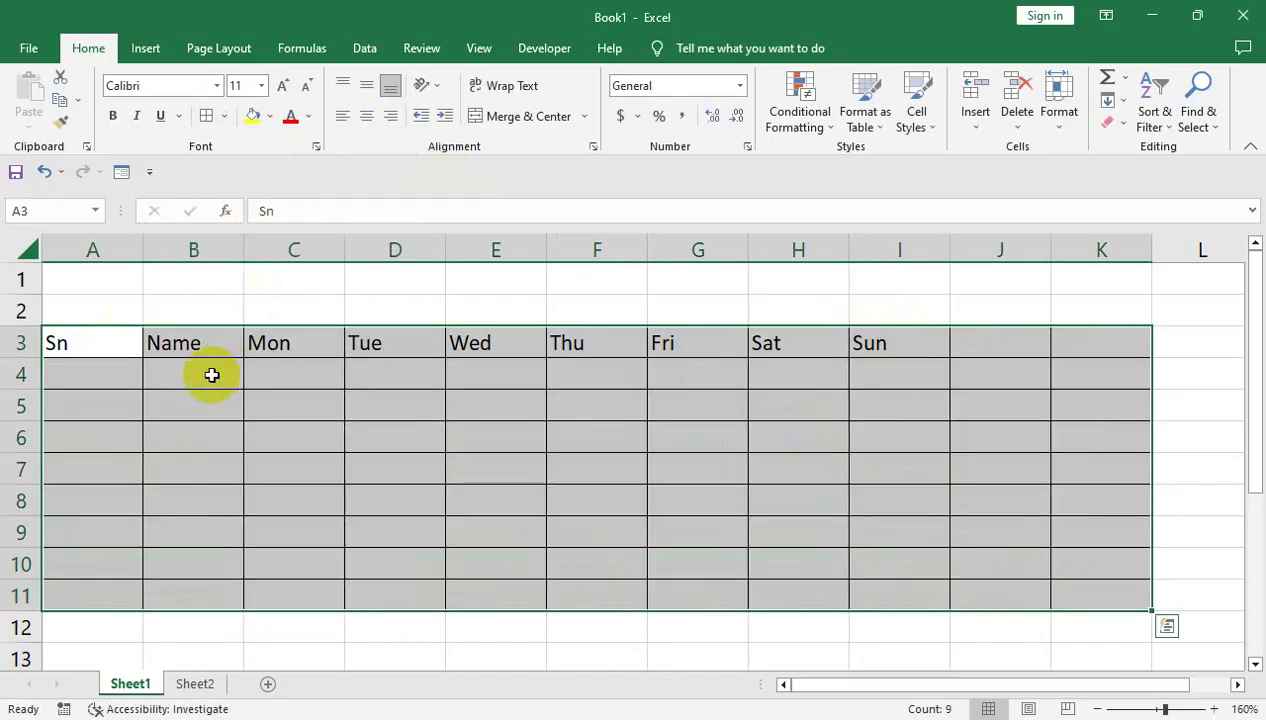
- Make the row 3 headings bold and centred both ways, and make the row taller
left_click_drag(90, 343, 1100, 345)
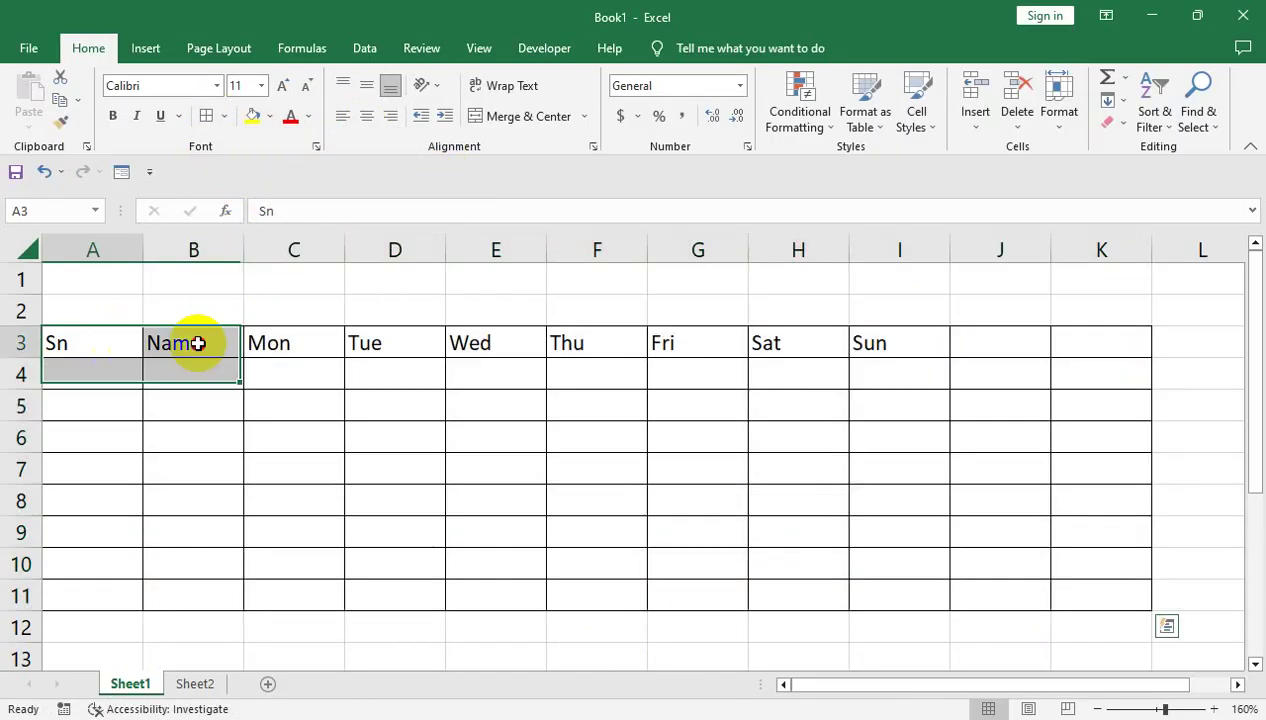
left_click(367, 116)
left_click(367, 85)
left_click(113, 116)
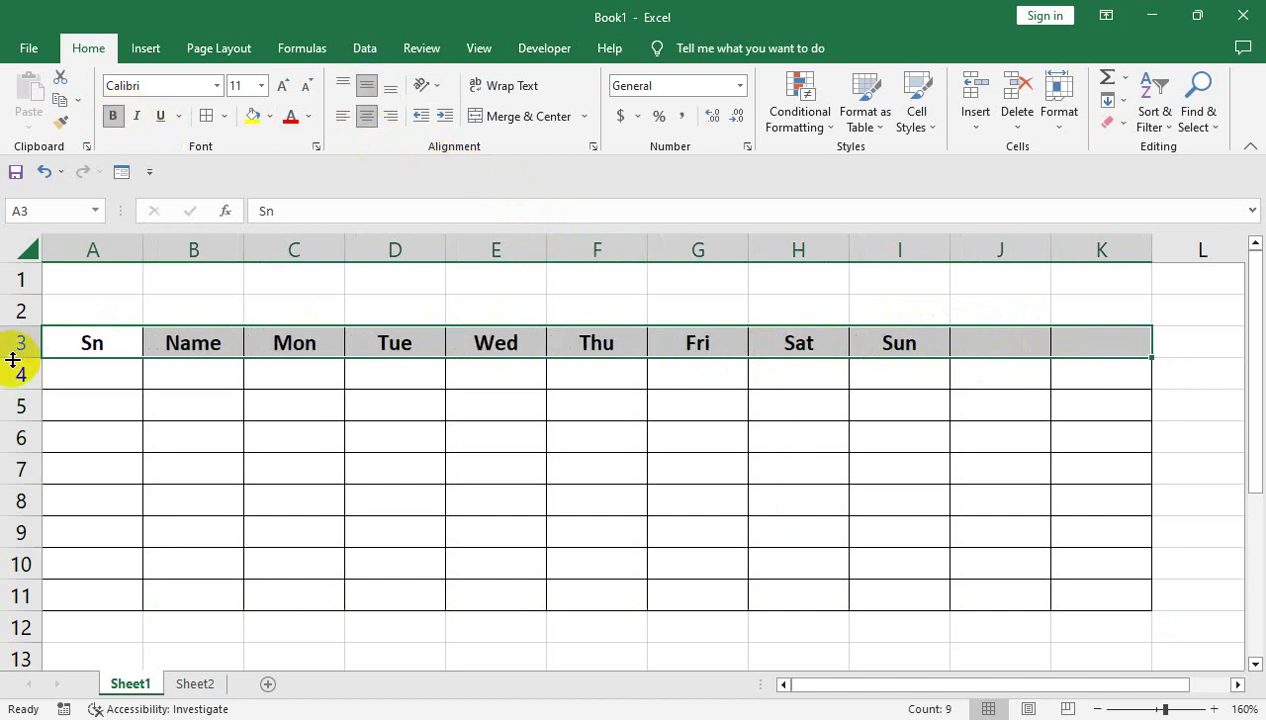
left_click_drag(13, 358, 13, 368)
- Number A4:A11 from 1 to 8 and centre the numbers
left_click(117, 383)
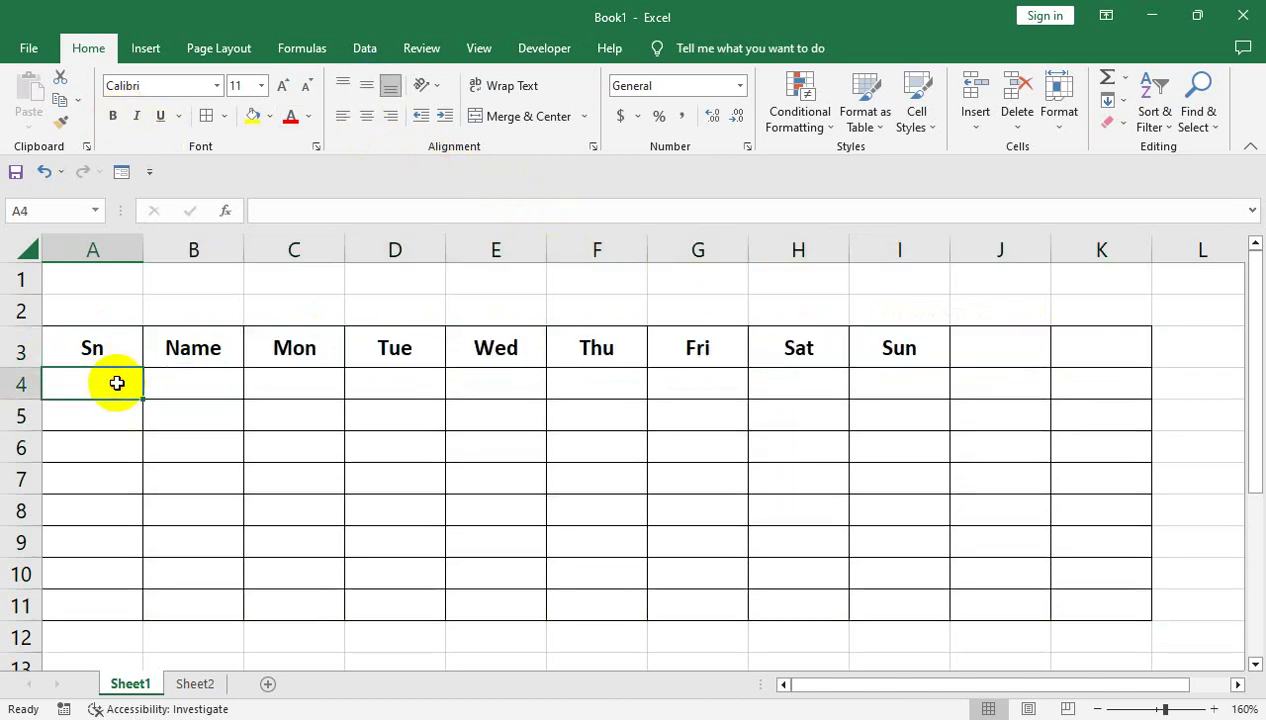
type("12")
key("BackSpace")
key("Return")
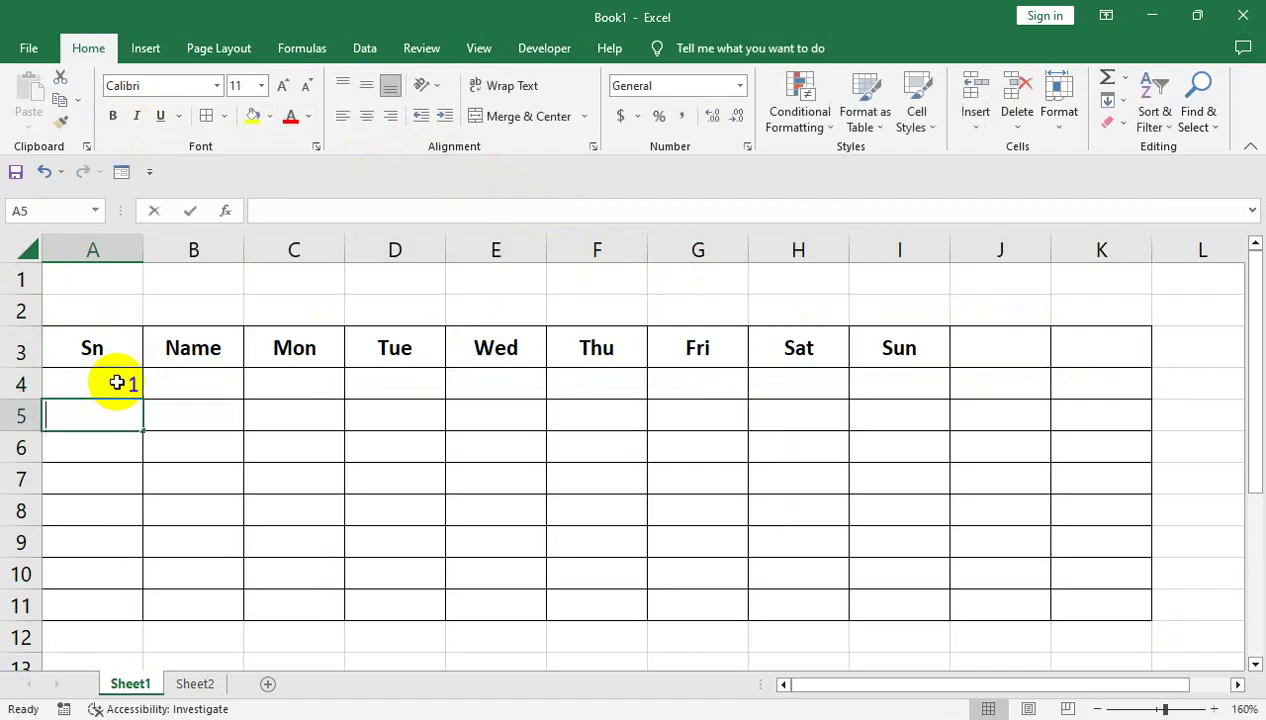
type("2")
key("Return")
left_click_drag(105, 383, 128, 445)
left_click(134, 414)
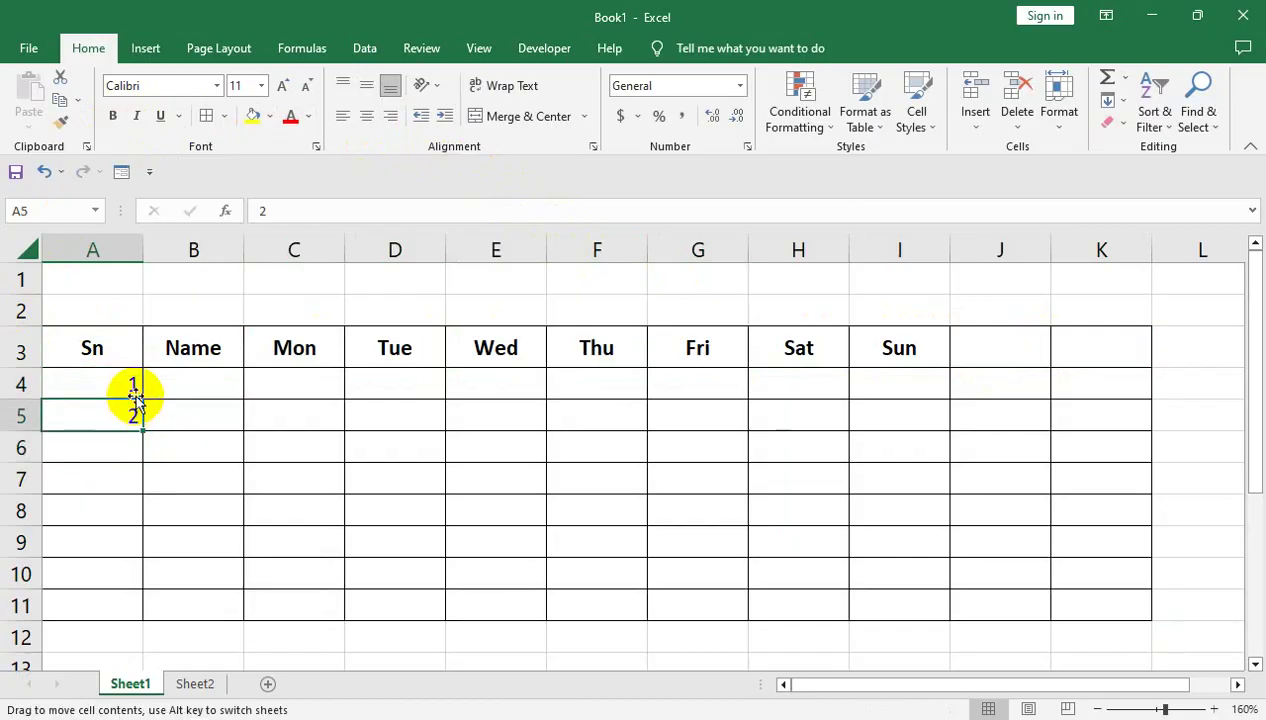
left_click_drag(133, 390, 141, 605)
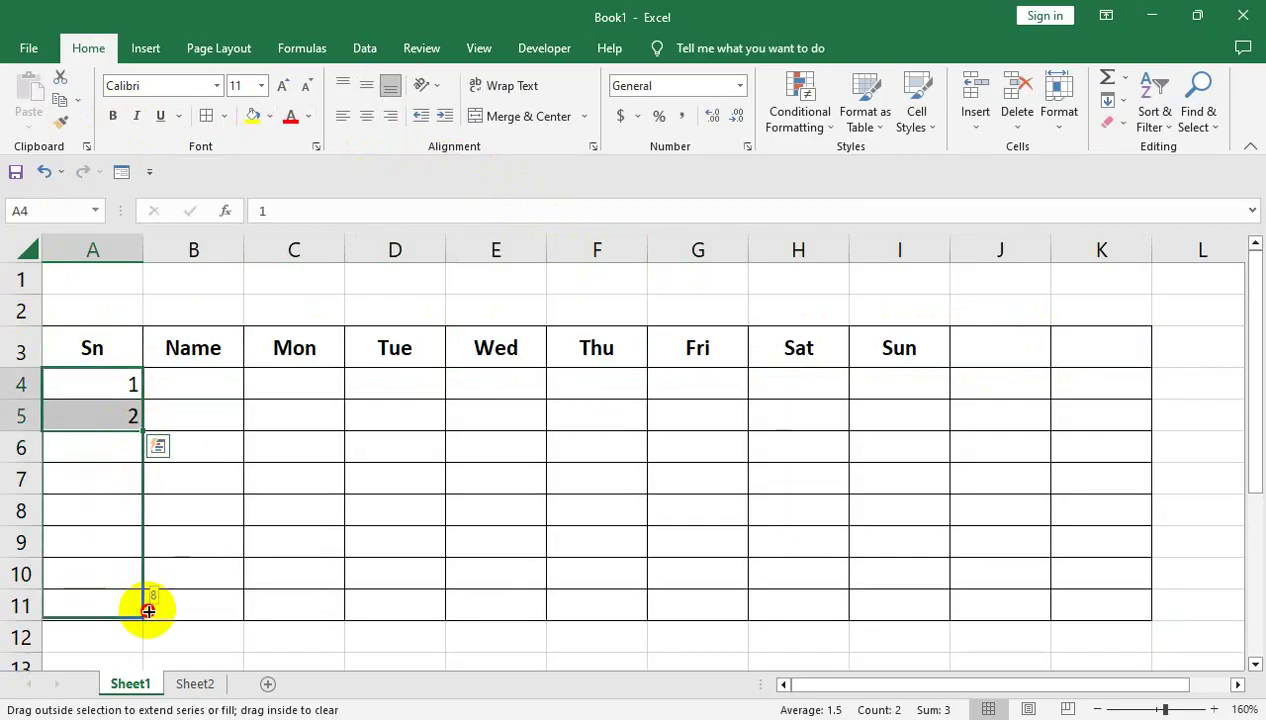
left_click(366, 116)
- Enter Ali in B4 and fill the eight names down to row 11
left_click(218, 376)
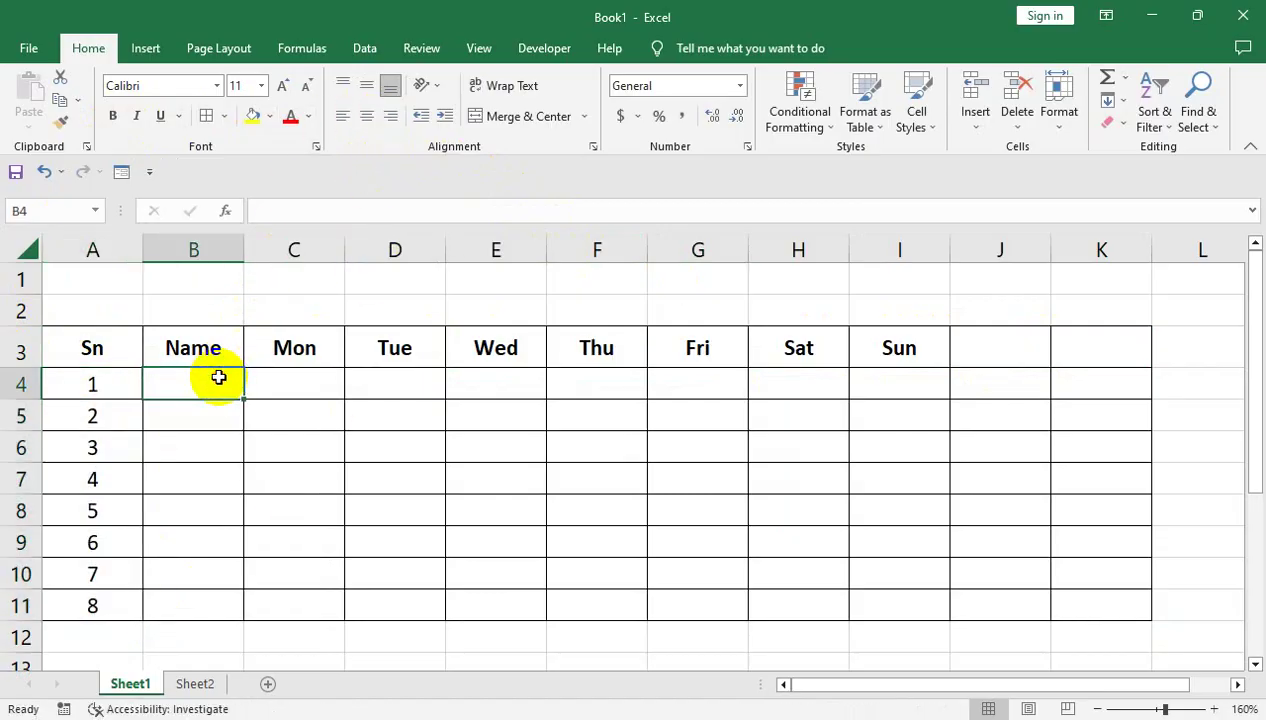
type("Ali")
key("Tab")
left_click(218, 377)
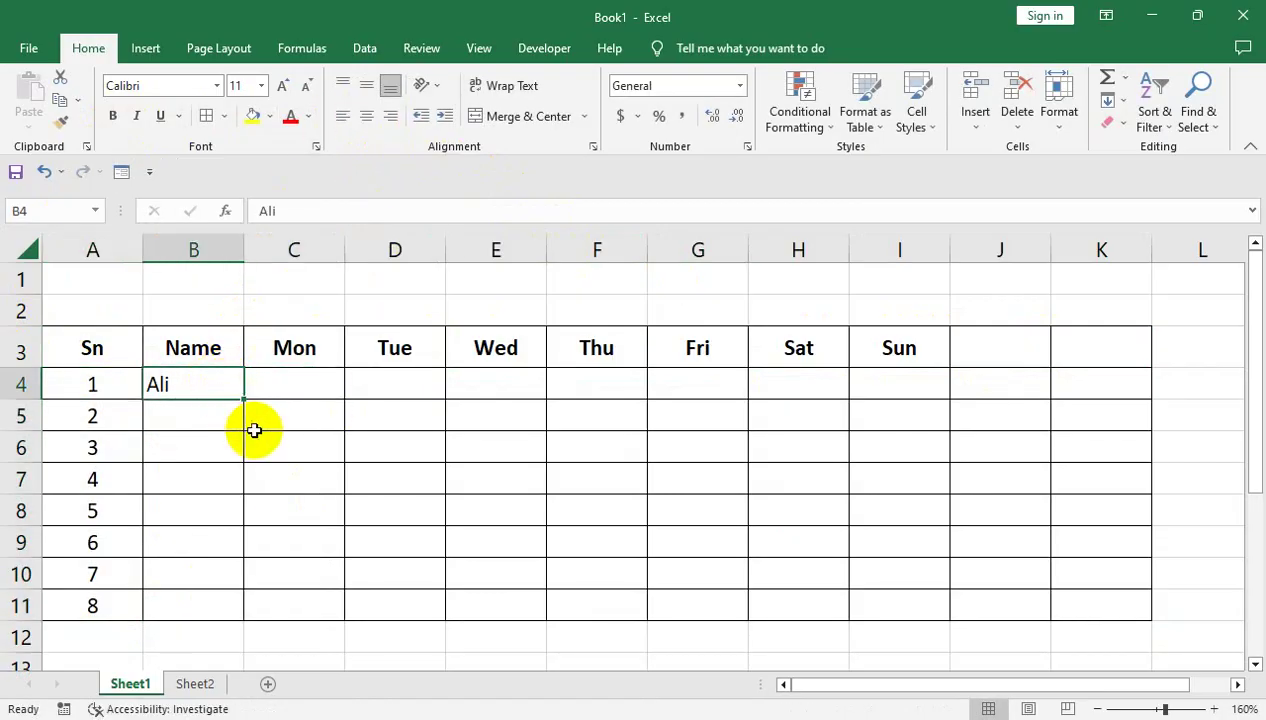
double_click(243, 402)
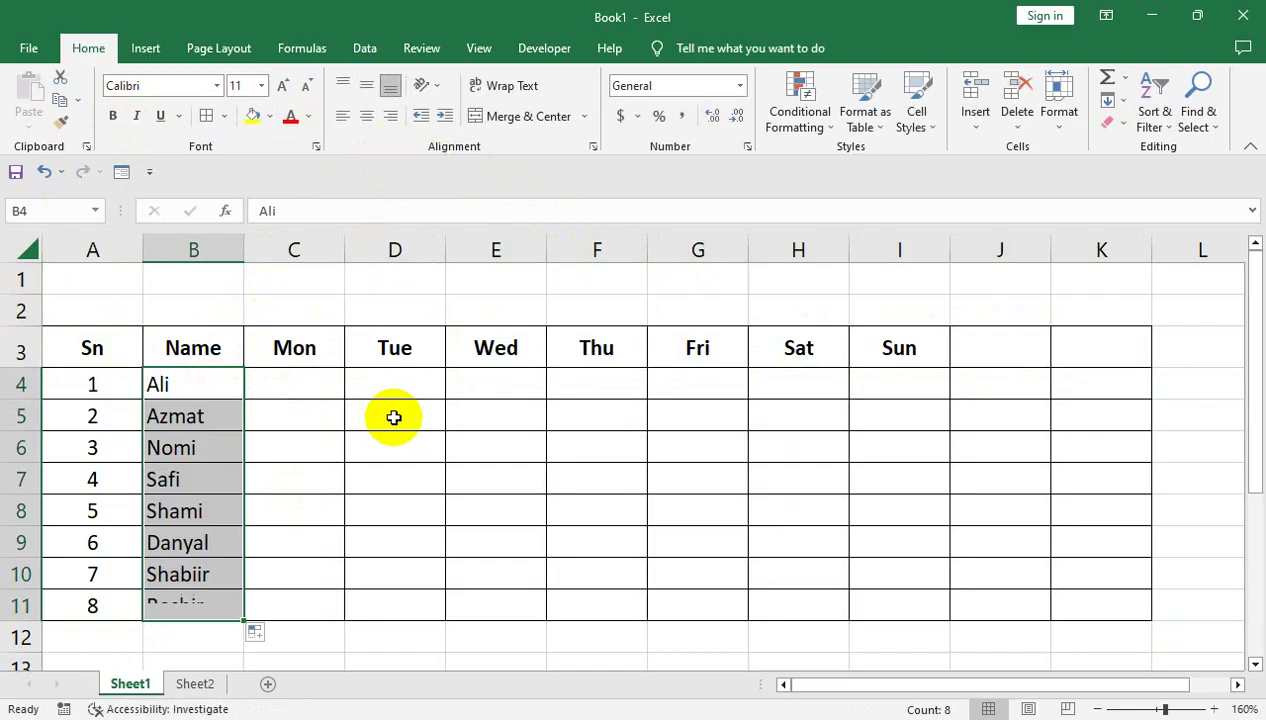
left_click(307, 379)
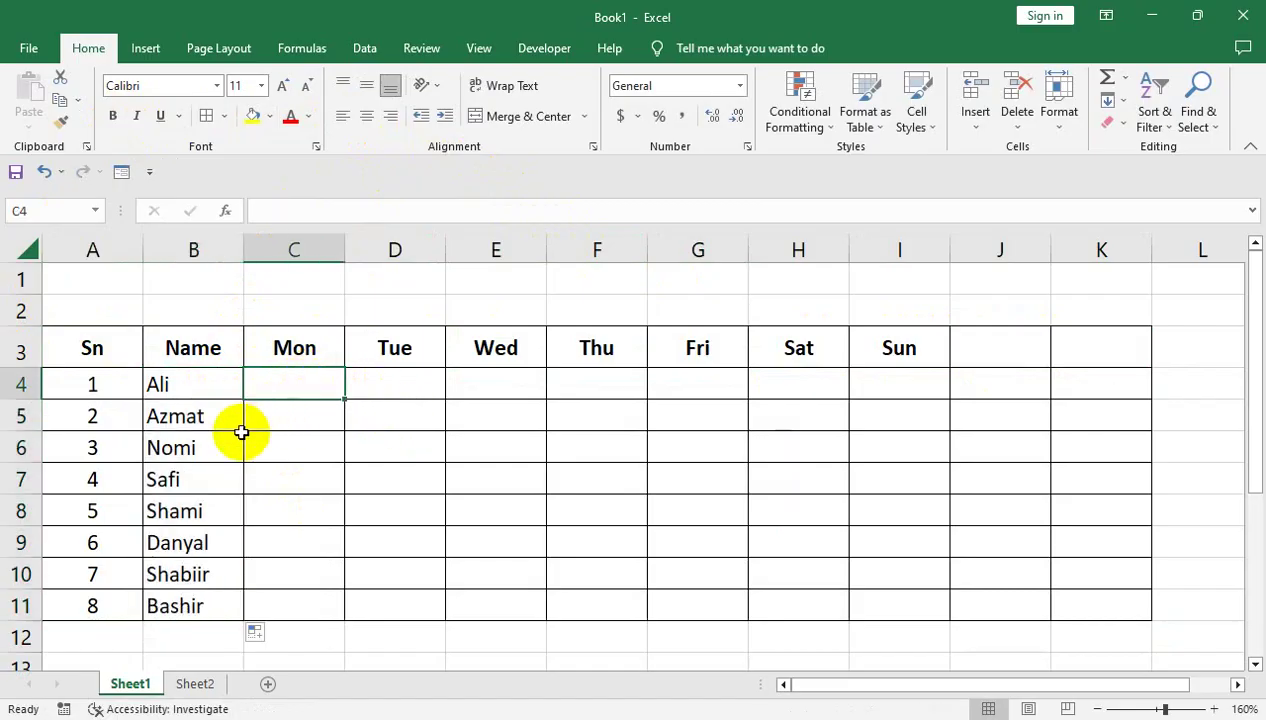
- Heighten row 3 and fill the heading cells A3:I3 yellow
left_click_drag(30, 368, 30, 380)
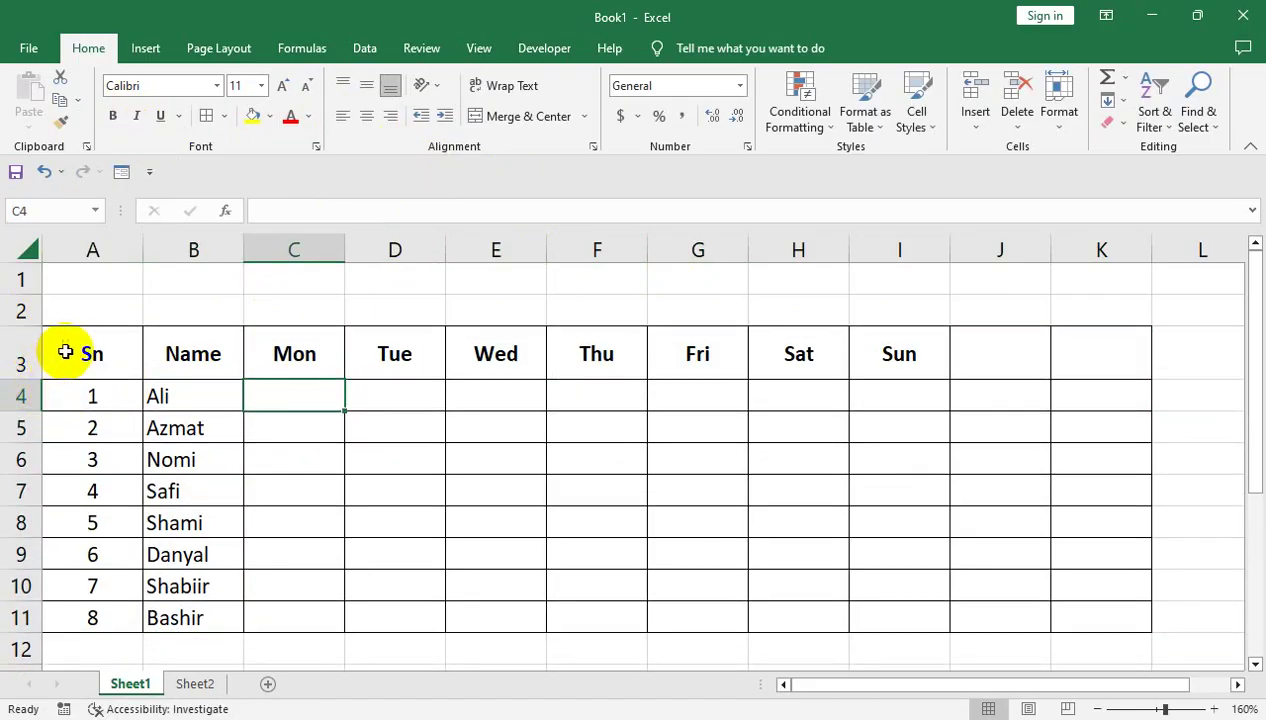
left_click_drag(390, 354, 741, 343)
left_click(929, 350)
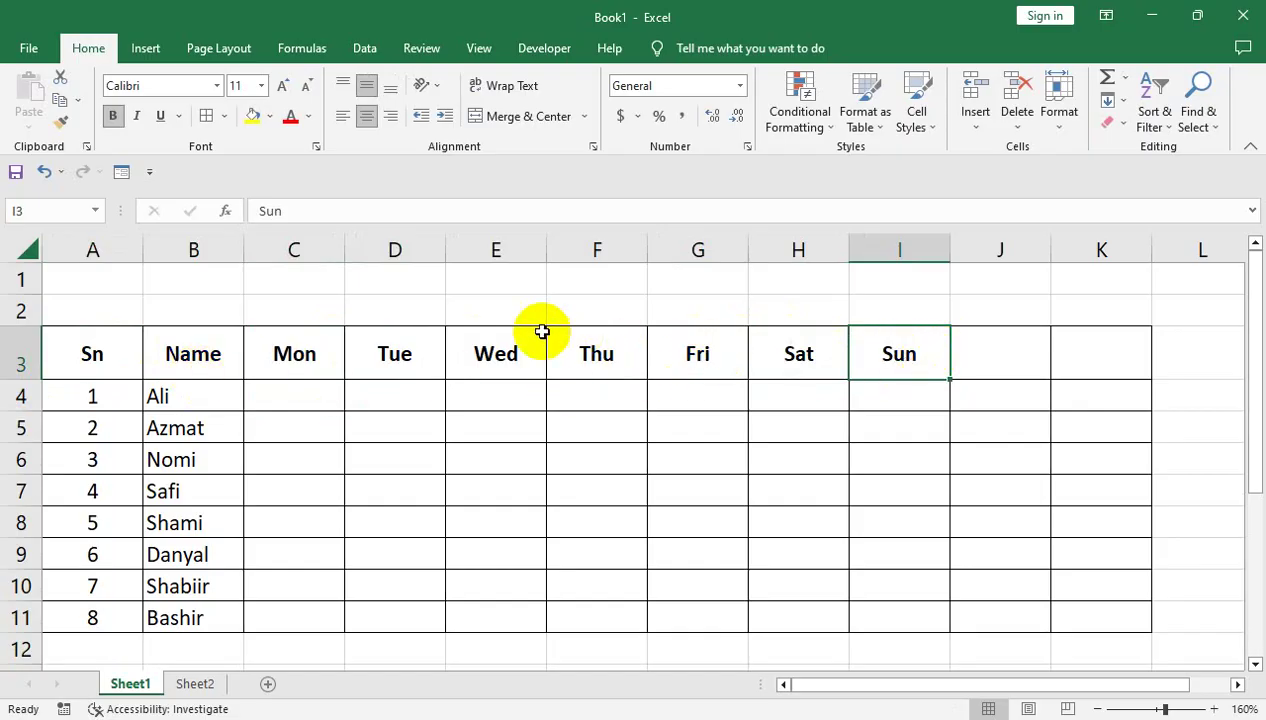
left_click_drag(87, 348, 882, 353)
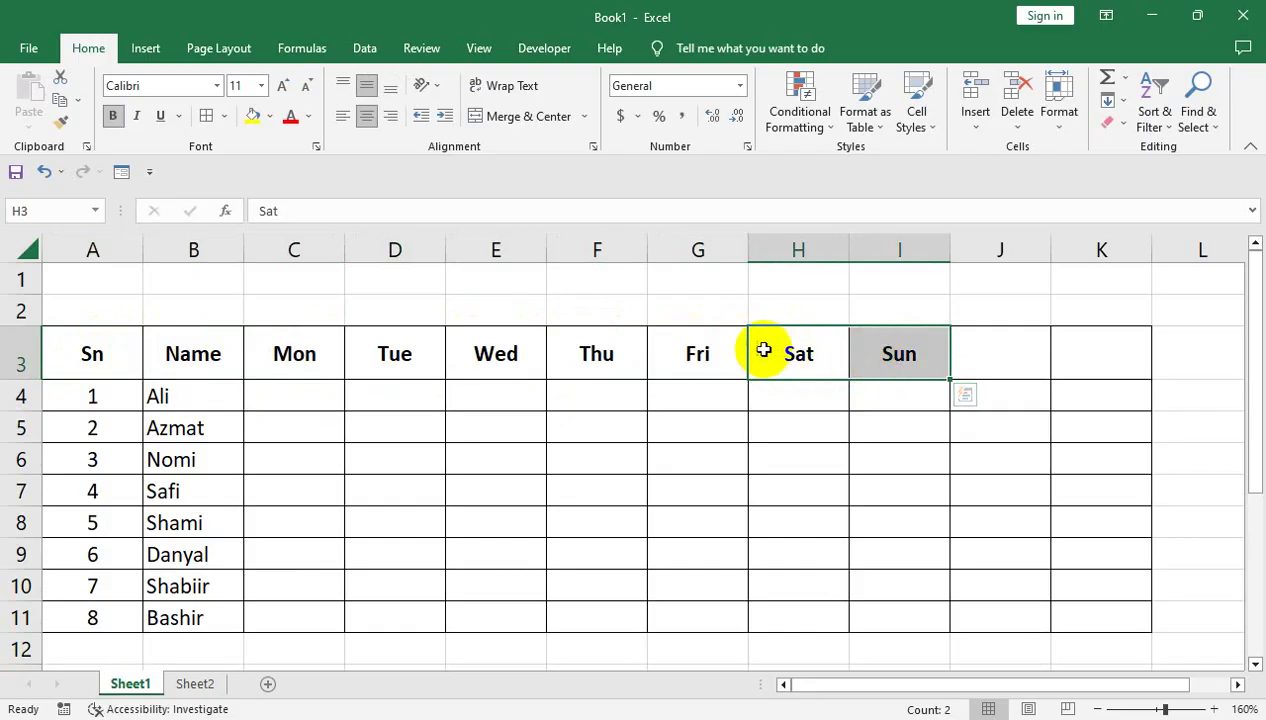
left_click_drag(87, 354, 760, 349)
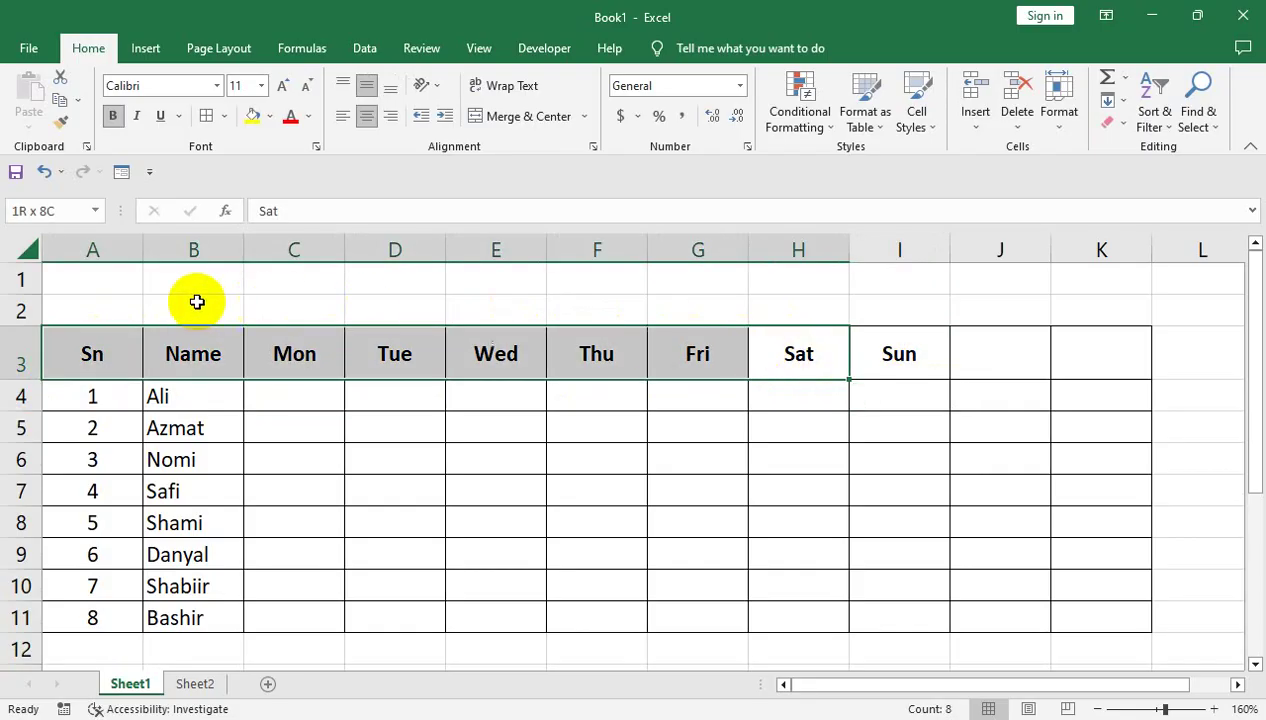
left_click_drag(110, 345, 927, 365)
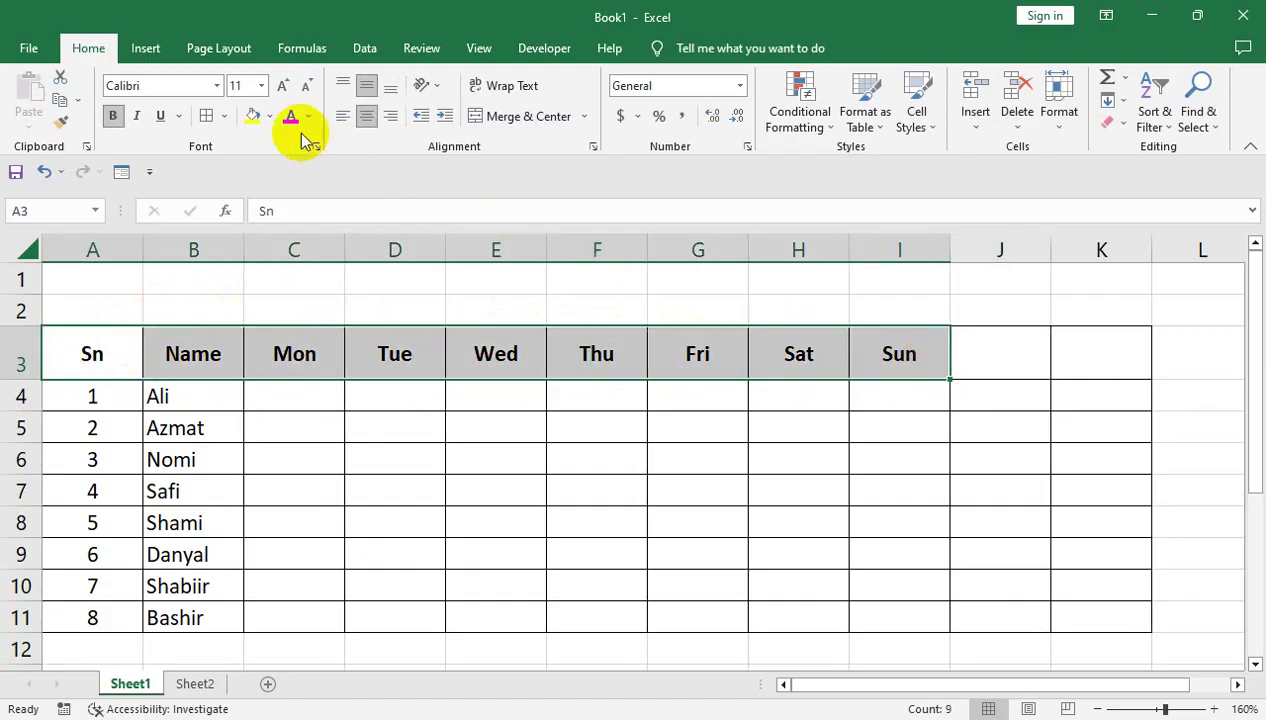
left_click(256, 117)
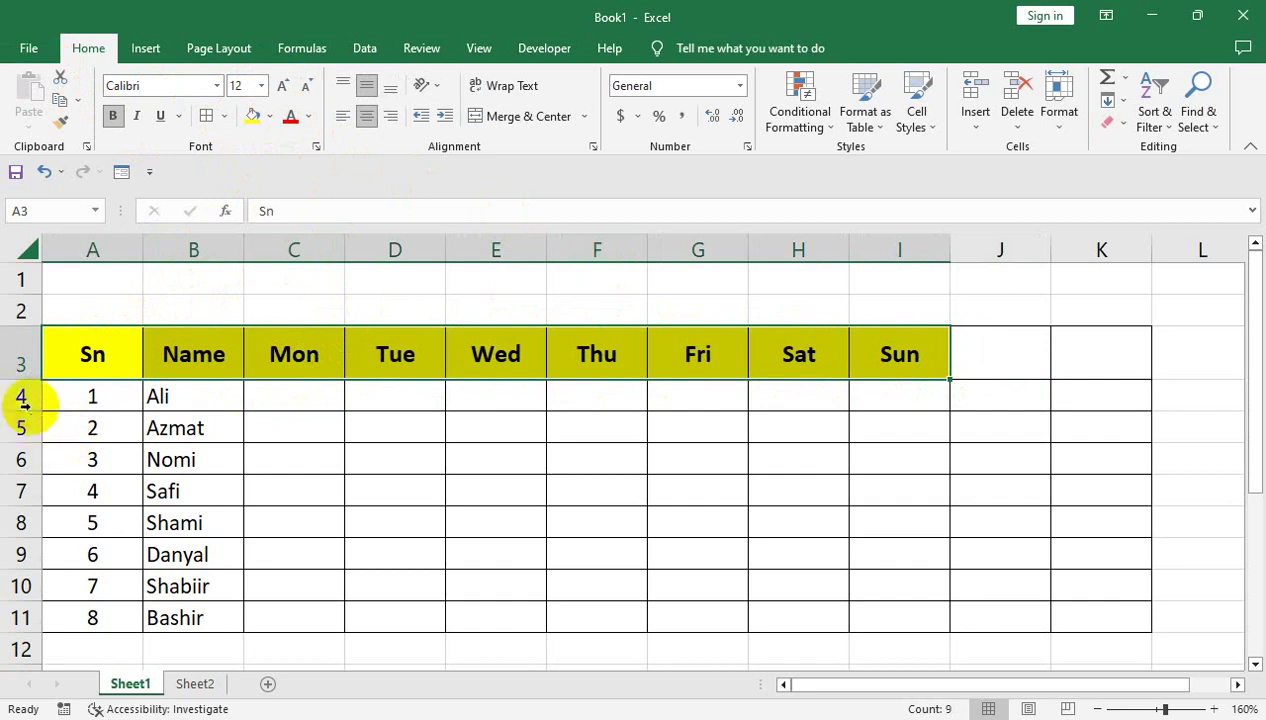
mouse_move(20, 396)
left_mouse_down()
mouse_move(3, 606)
mouse_move(15, 577)
left_mouse_up()
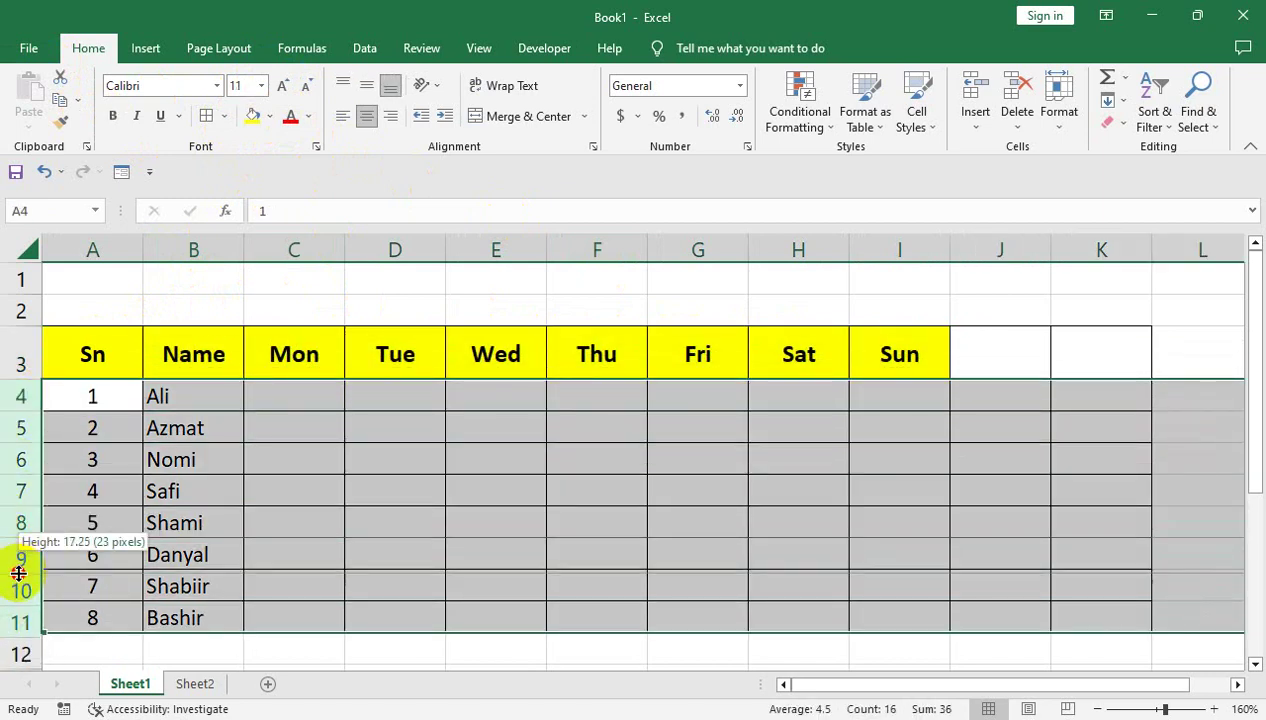
- Enable the Developer tab via Customize the Ribbon and pick the Check Box form control
left_click(545, 48)
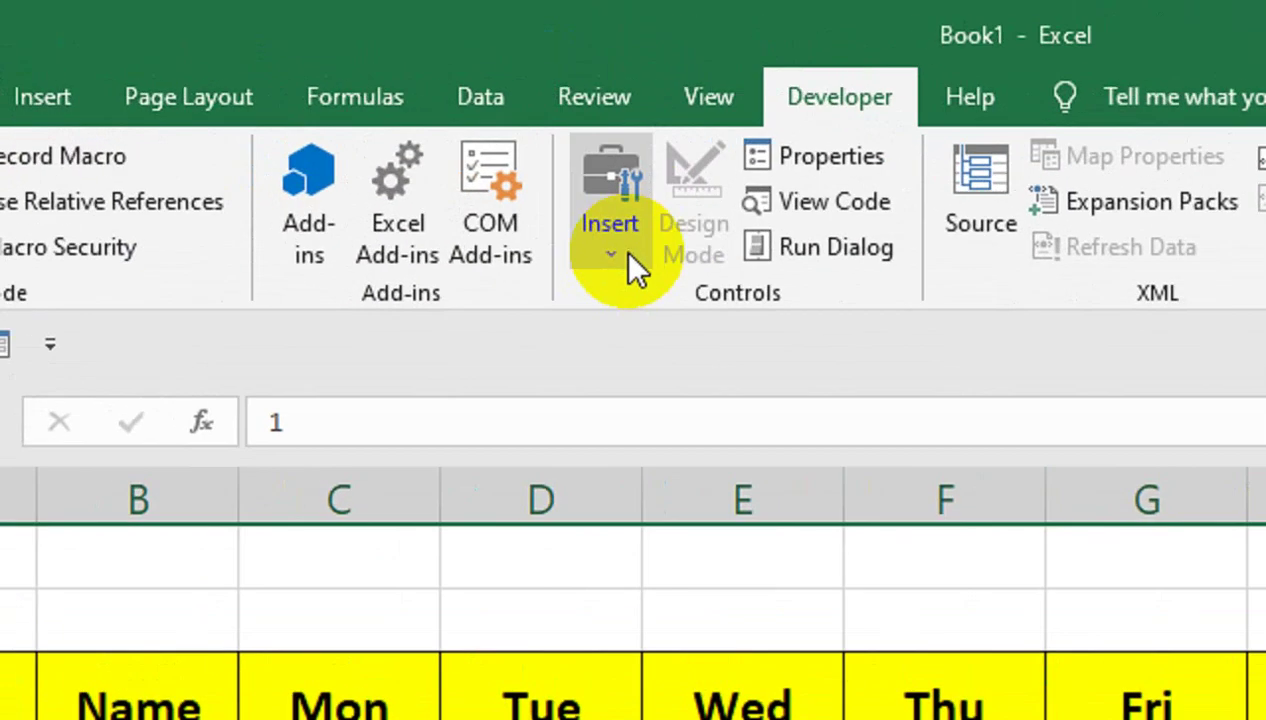
left_click(430, 115)
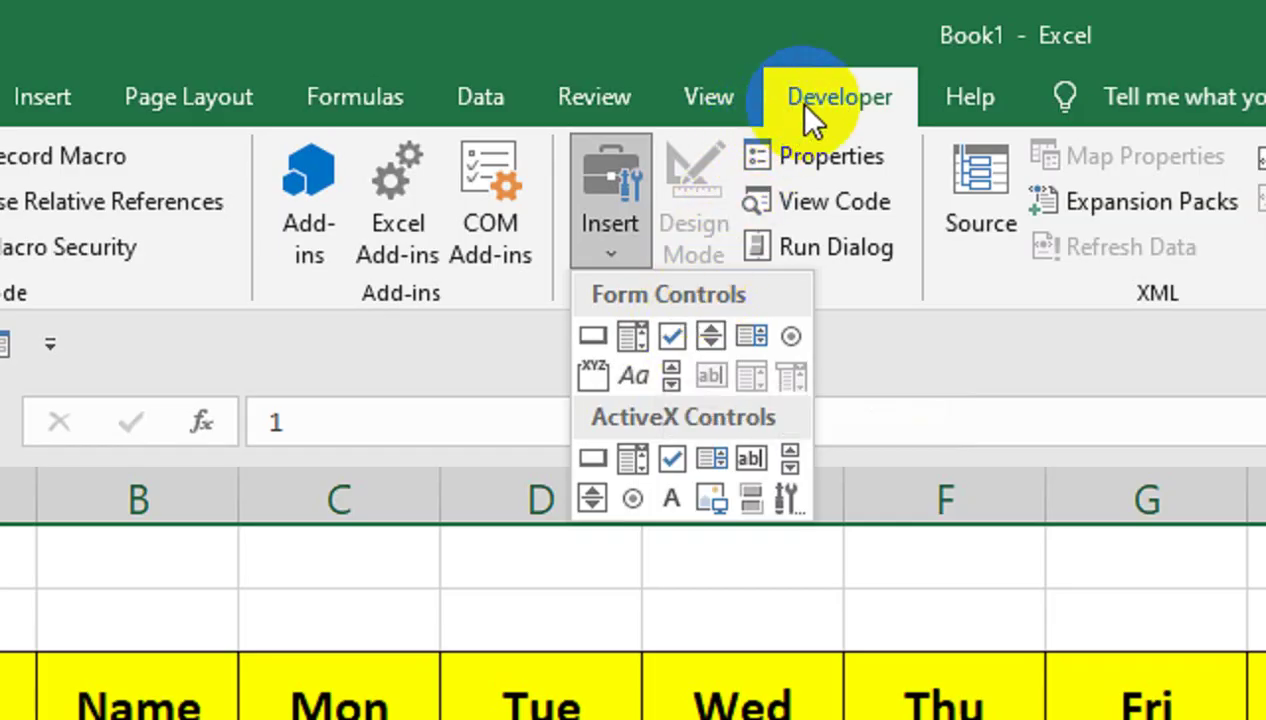
right_click(577, 97)
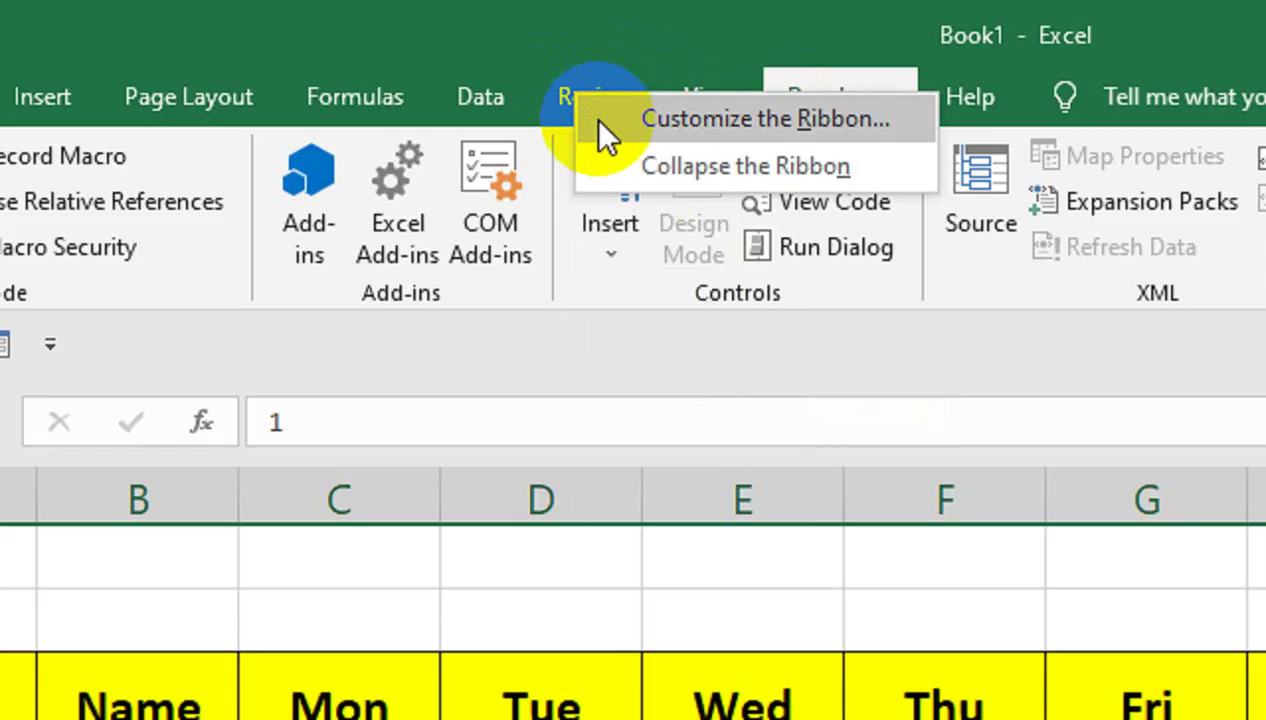
left_click(598, 122)
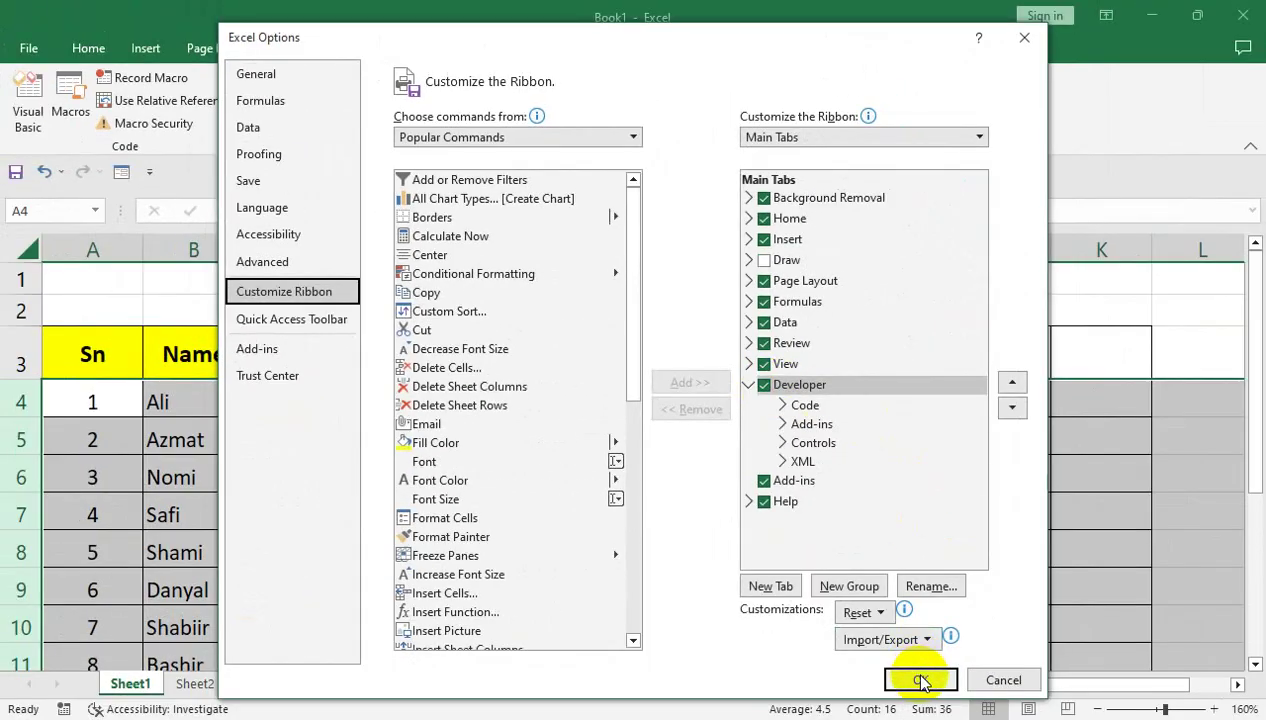
left_click(918, 678)
left_click(430, 115)
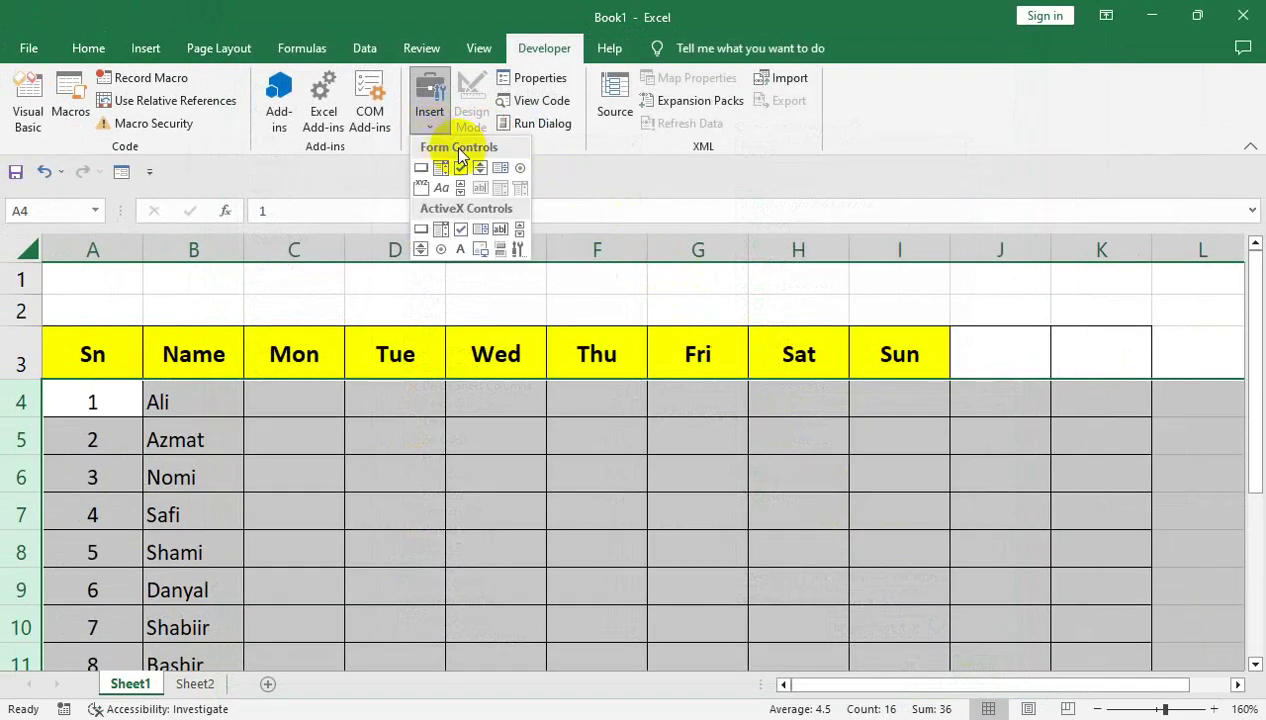
left_click(461, 168)
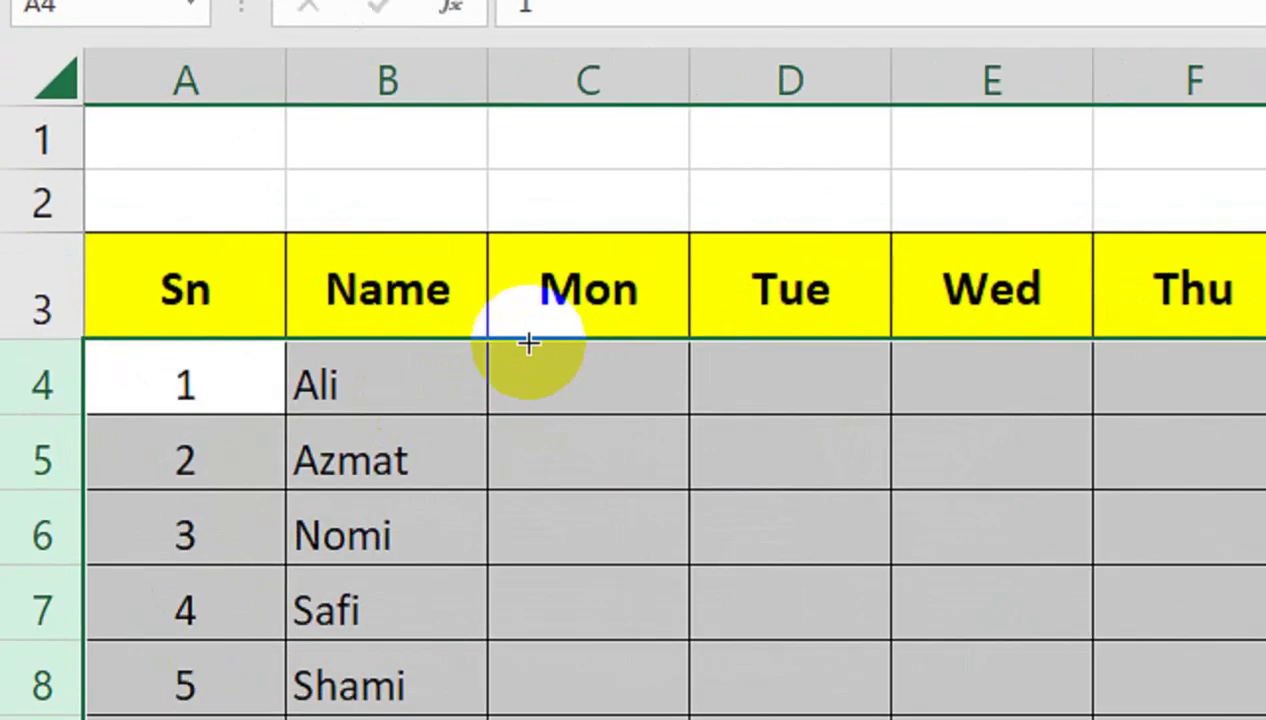
- Draw a check box in C4, delete its label text, and centre it in the cell
left_click_drag(528, 340, 662, 390)
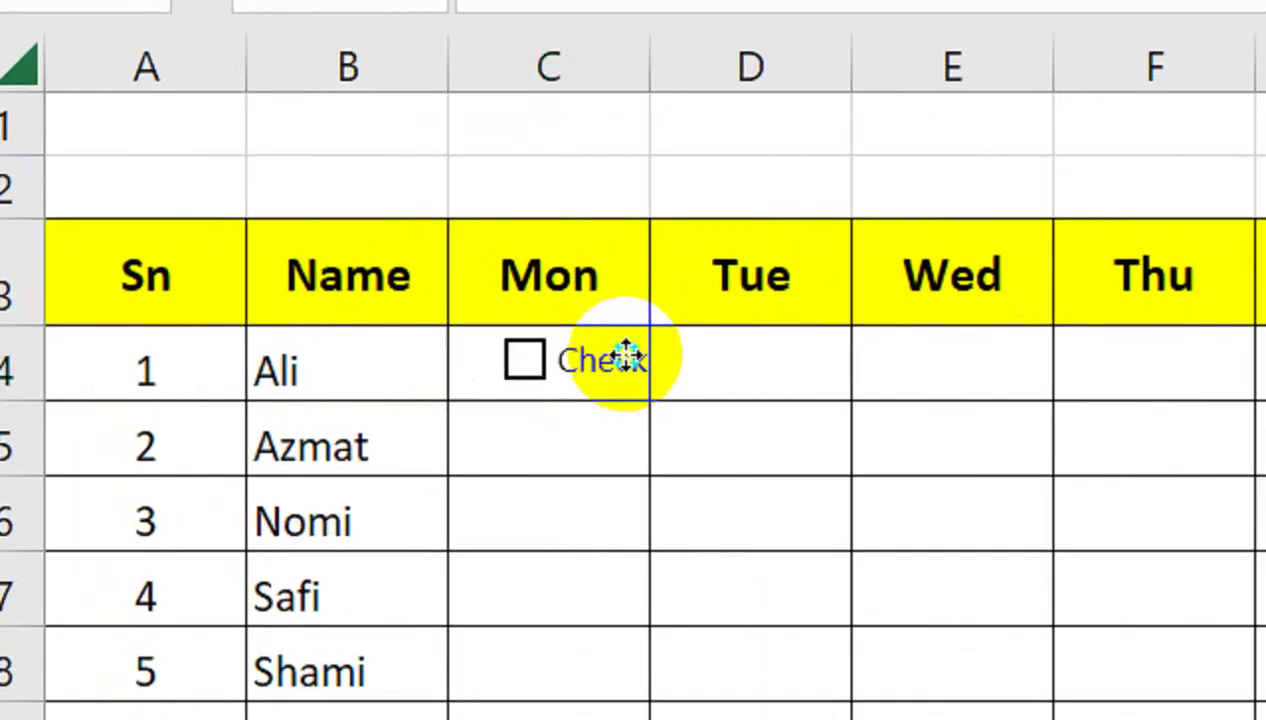
right_click(334, 397)
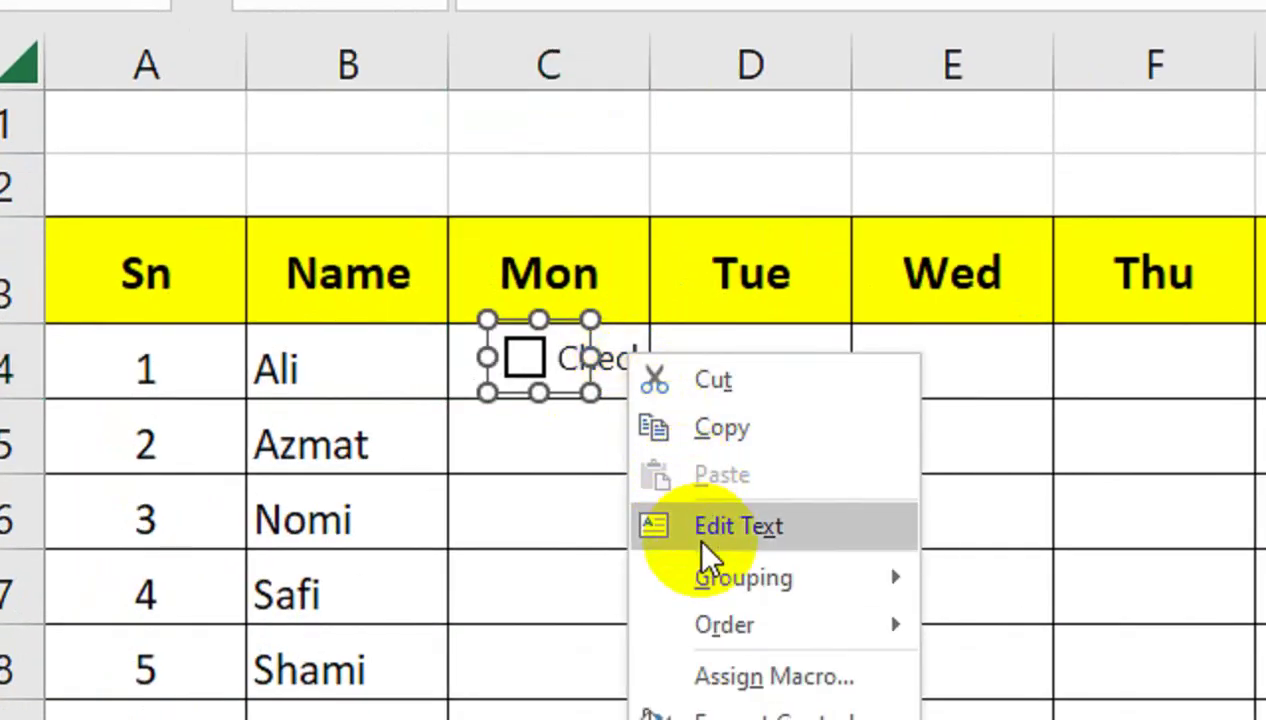
left_click(730, 526)
key("shift+Right")
key("shift+Right")
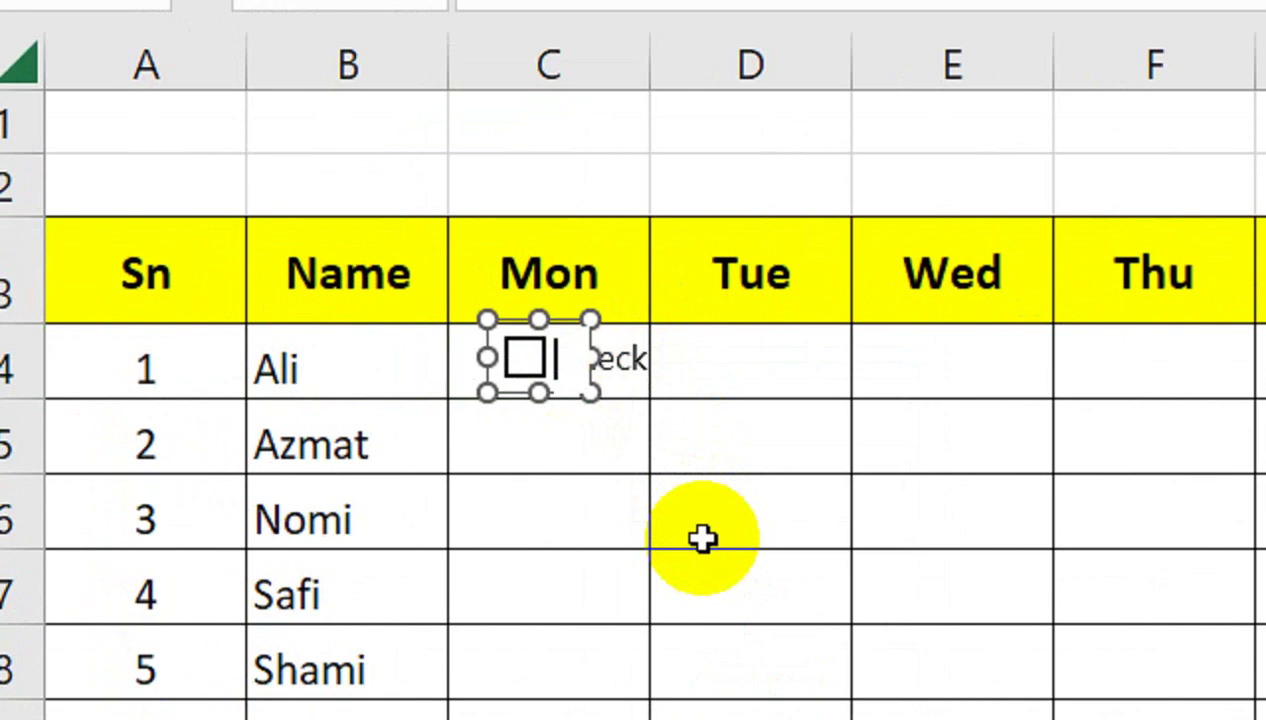
left_click(702, 538)
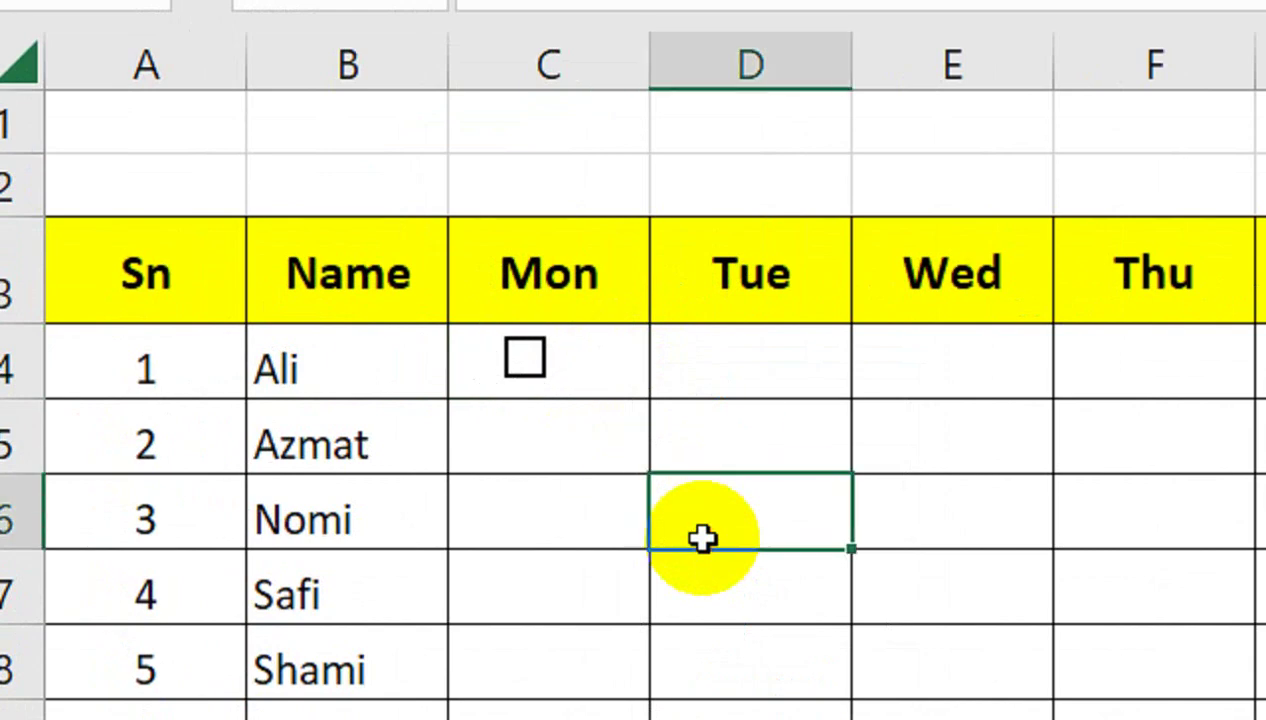
right_click(549, 384)
left_click(563, 330)
left_click_drag(557, 318, 588, 319)
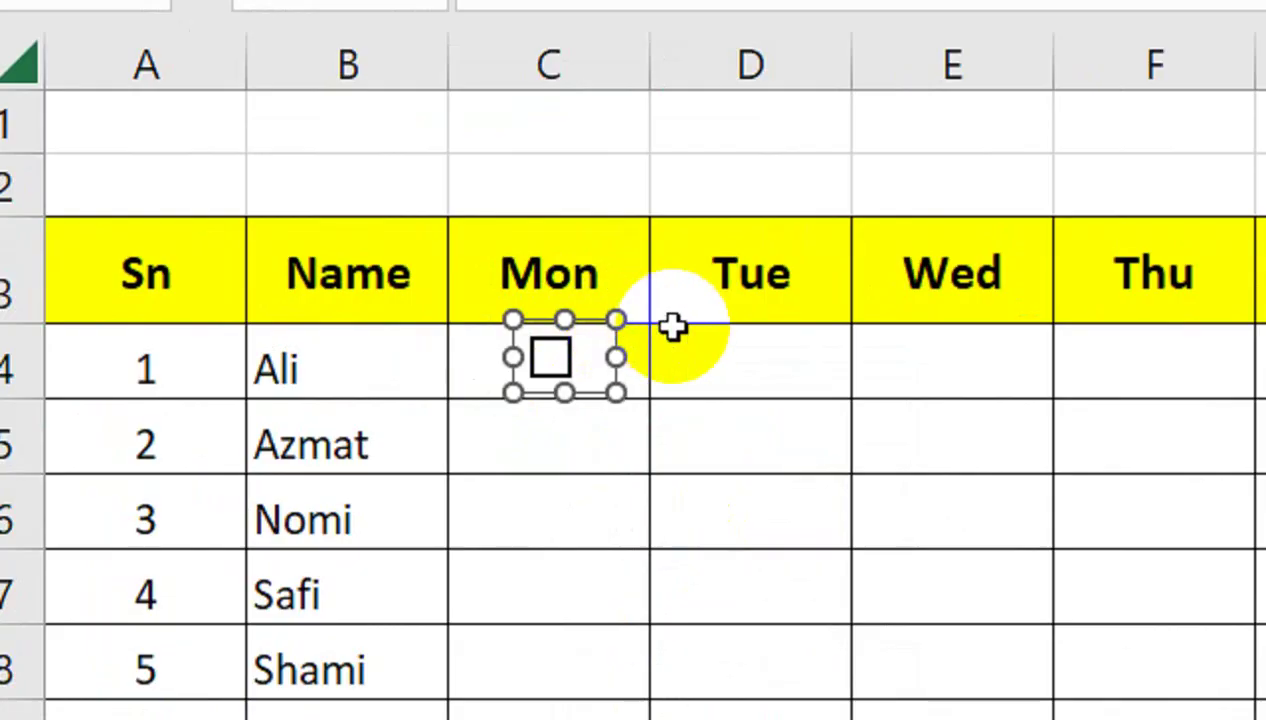
key("Right")
key("Down")
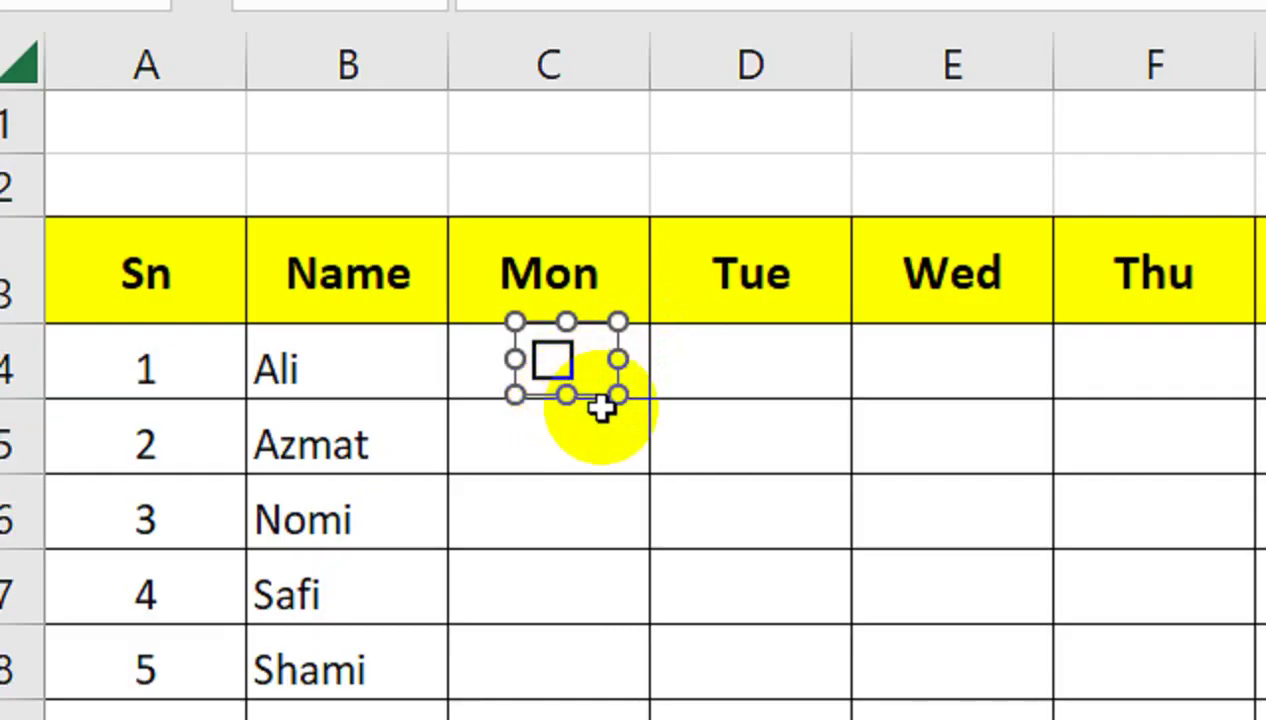
- Fill the check box down to C11 and across to column H with Ctrl+R
left_click(644, 368)
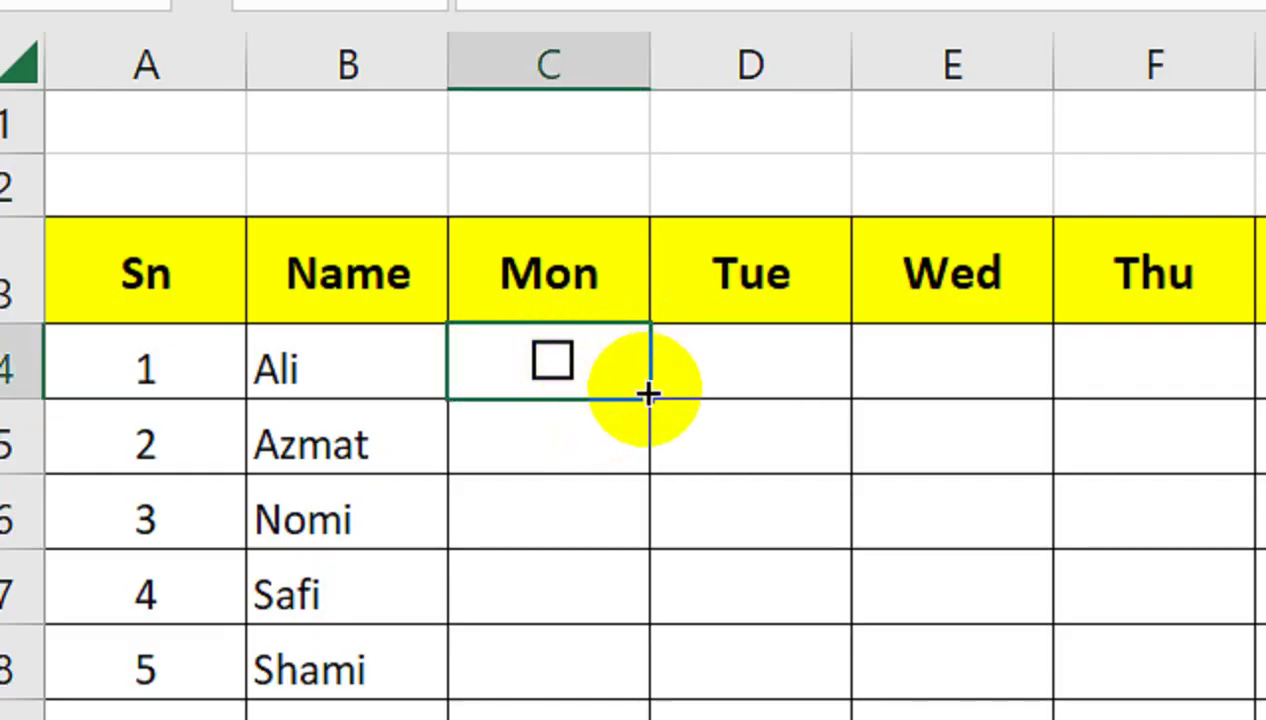
left_click_drag(652, 398, 670, 599)
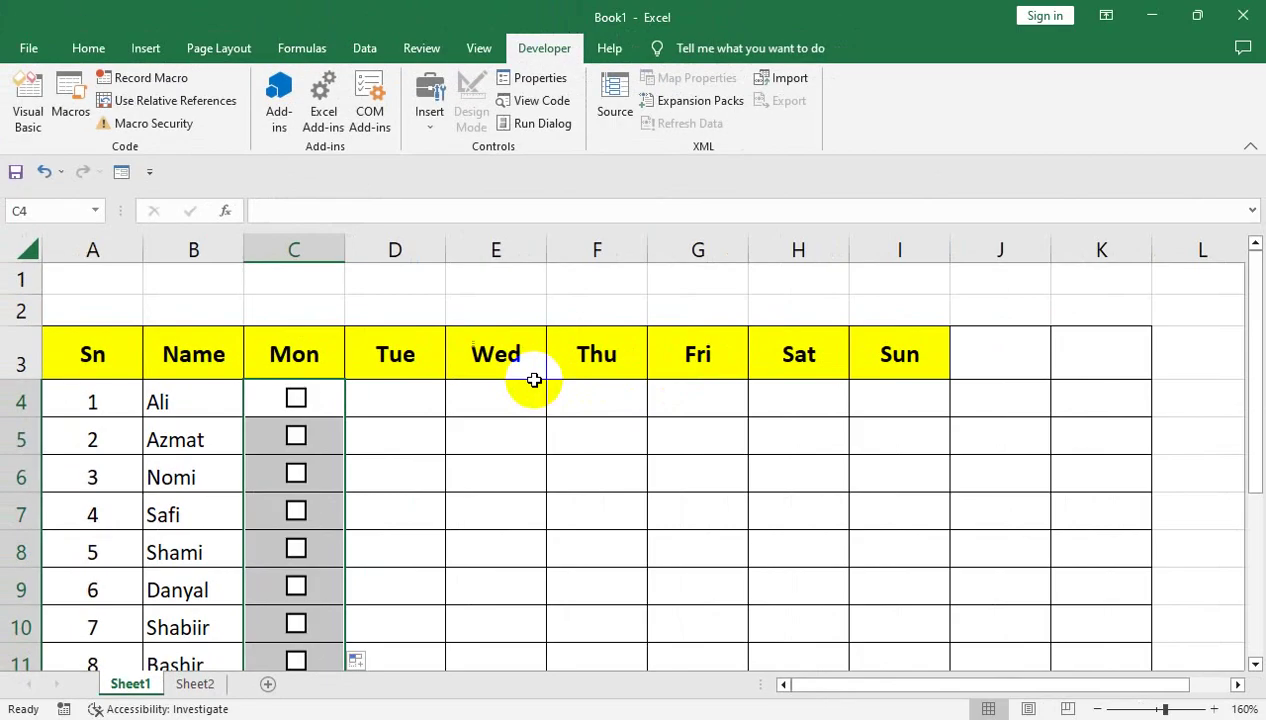
scroll(534, 380, "down", 1)
key("shift+Right")
key("shift+Right")
key("shift+Right")
key("shift+Right")
key("shift+Right")
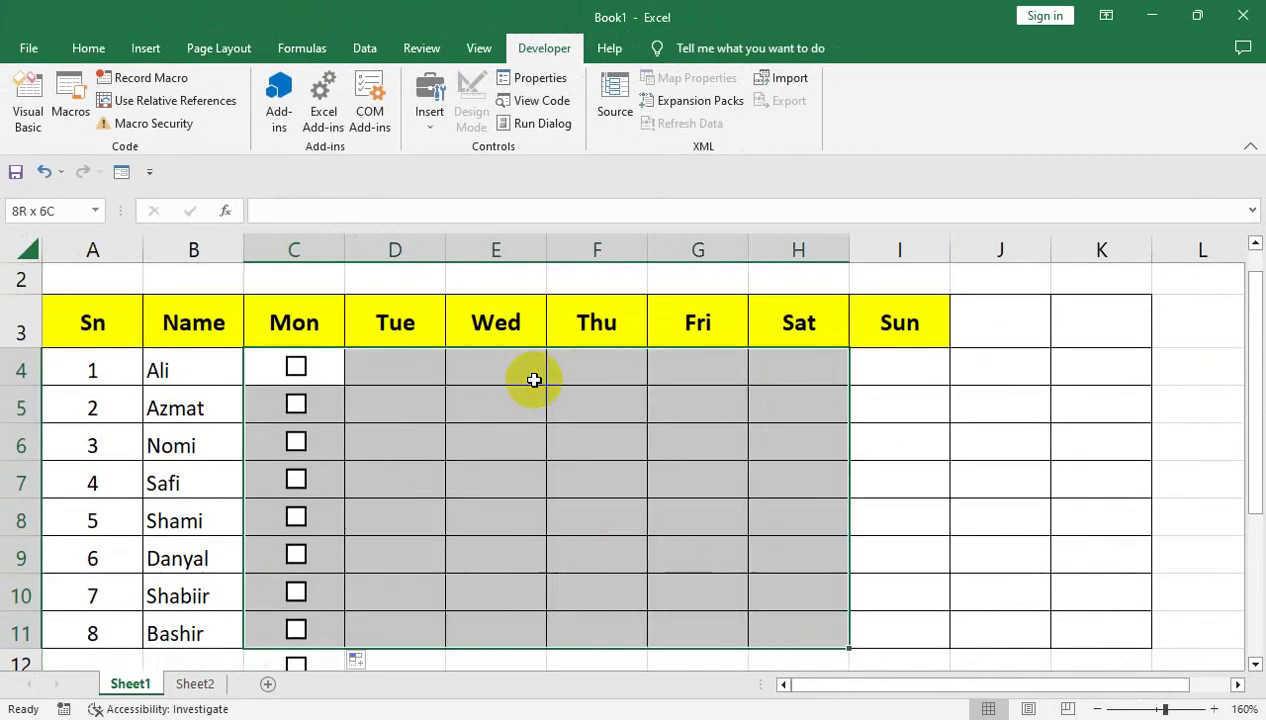
key("ctrl+r")
scroll(534, 380, "up", 1)
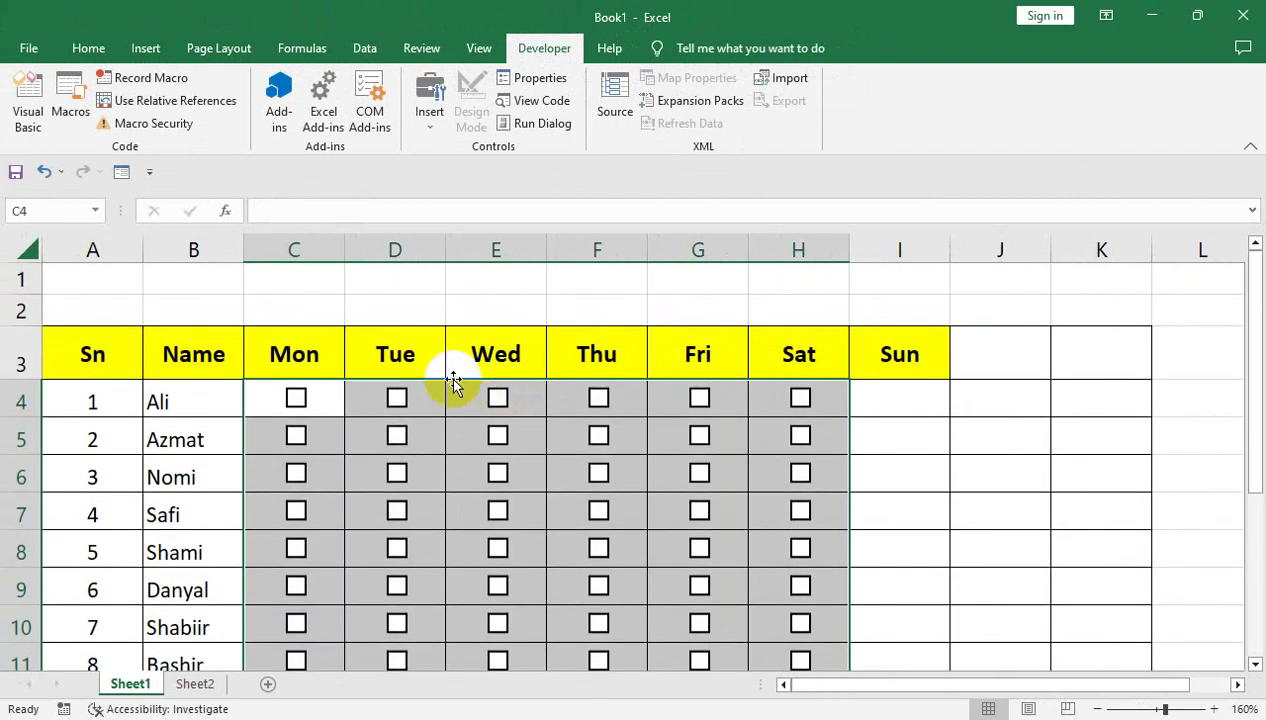
left_click(398, 313)
- Link Ali's Monday check box to cell $C$4 in Format Control
right_click(306, 398)
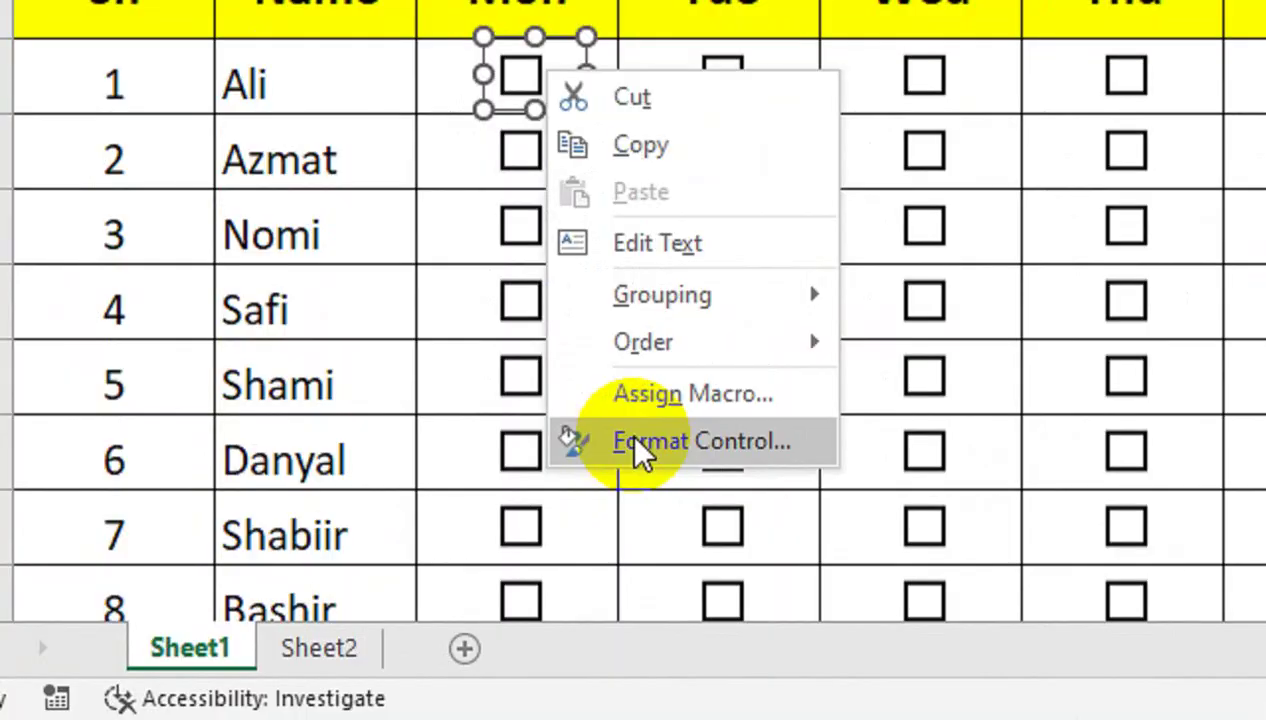
left_click(633, 440)
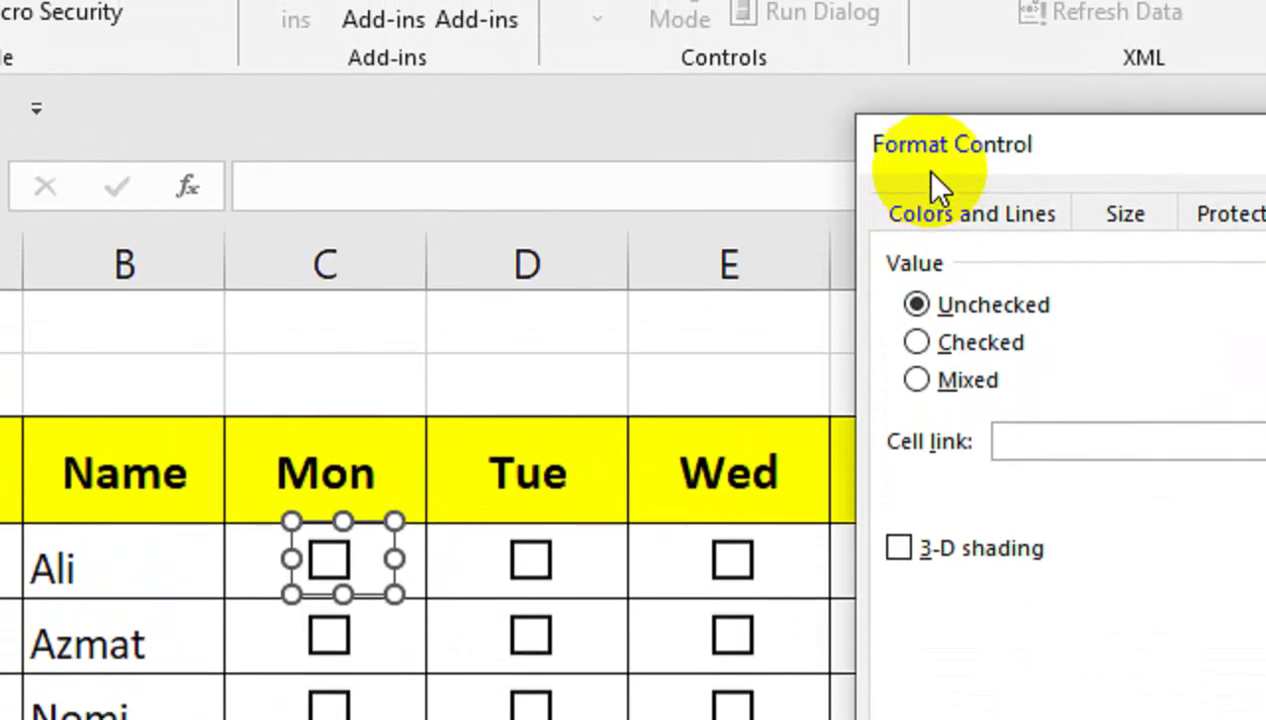
left_click_drag(930, 175, 562, 215)
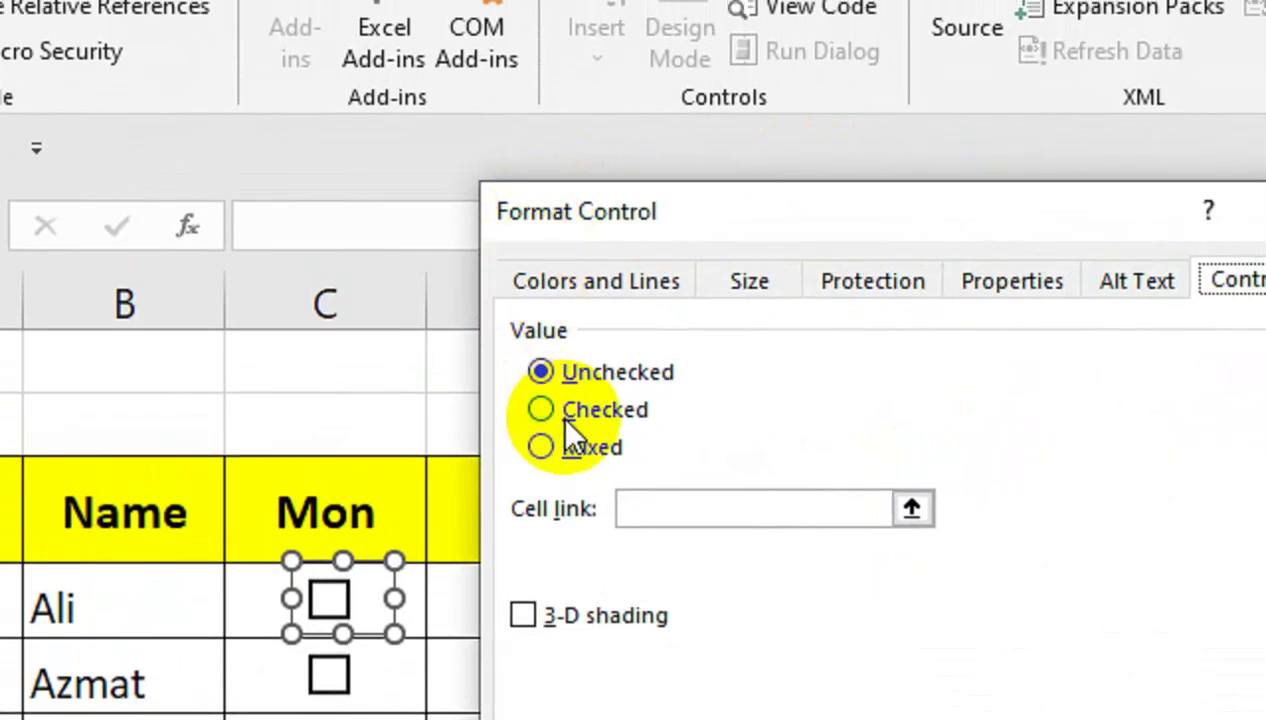
left_click(655, 513)
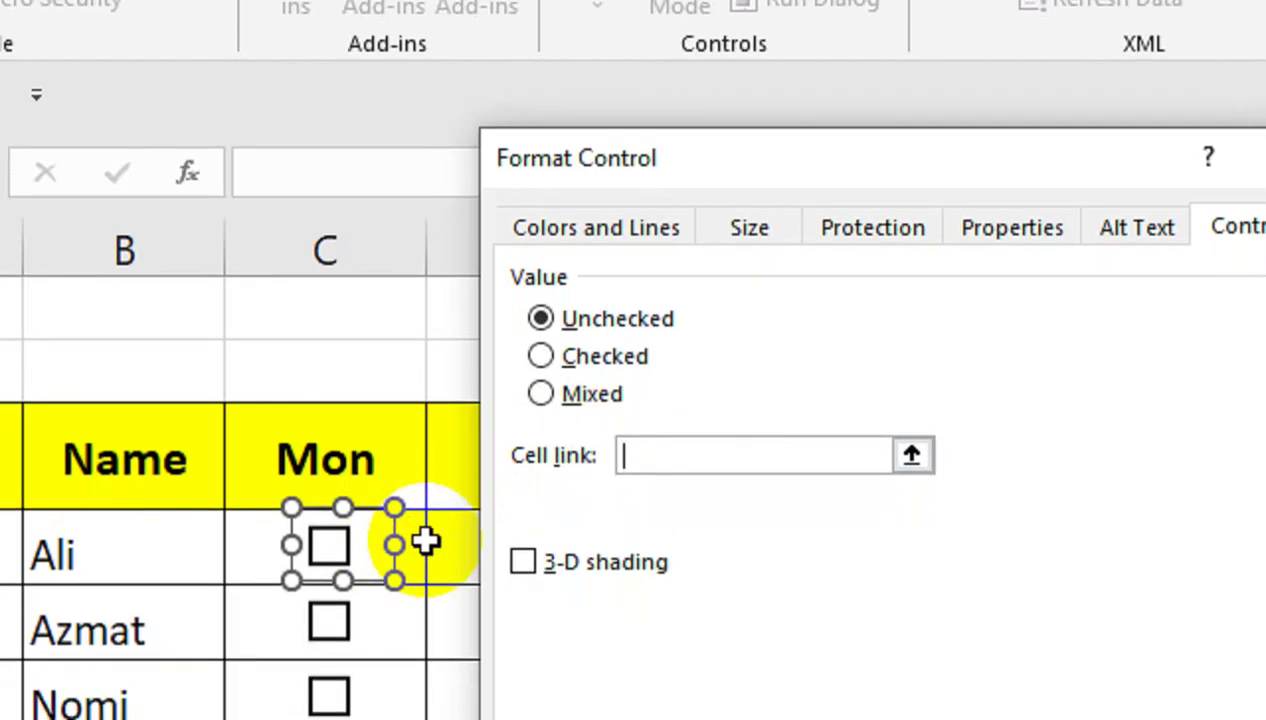
left_click(424, 596)
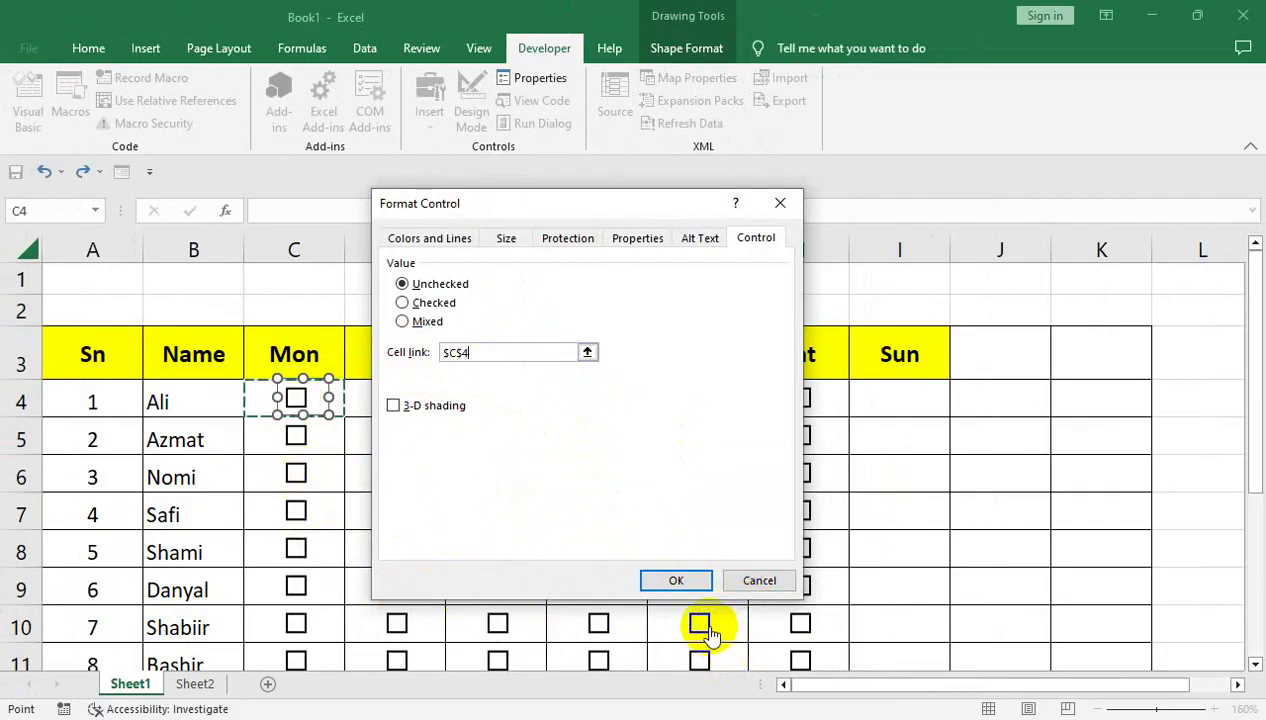
left_click(675, 583)
left_click(328, 282)
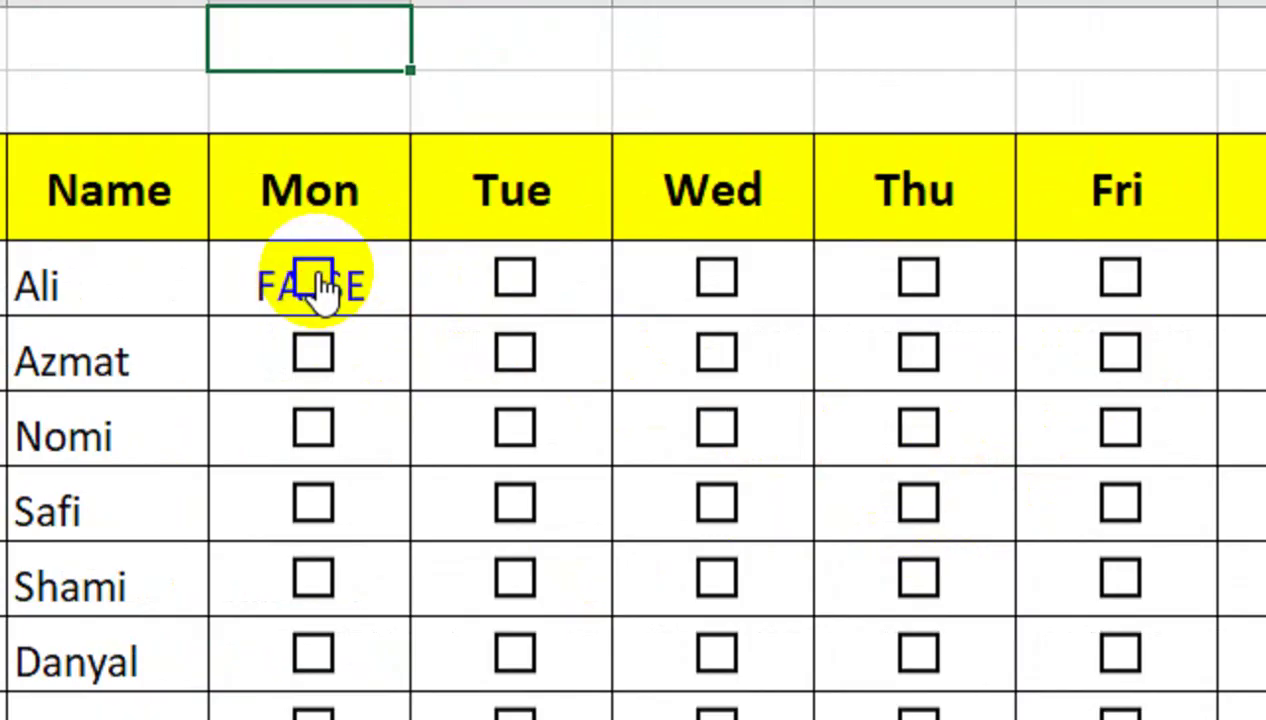
- Link the second and third students' Monday check boxes to cells C5 and C6
left_click(385, 281)
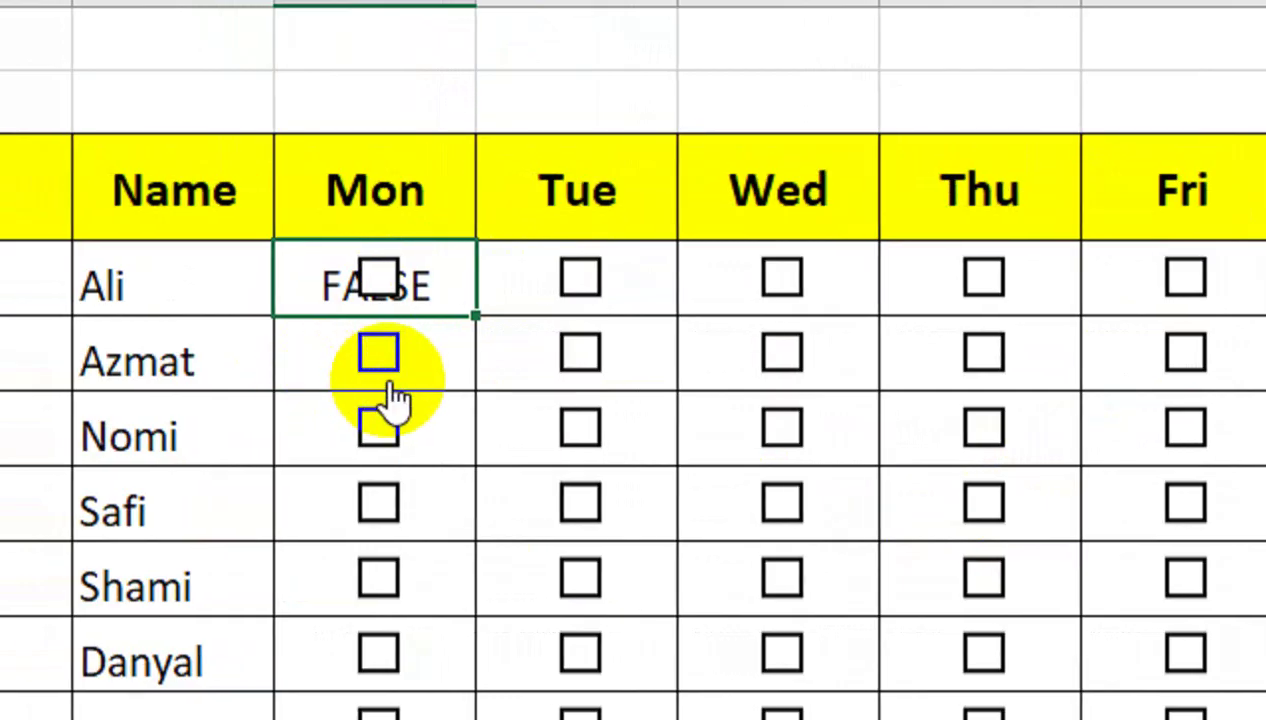
right_click(388, 358)
left_click(488, 578)
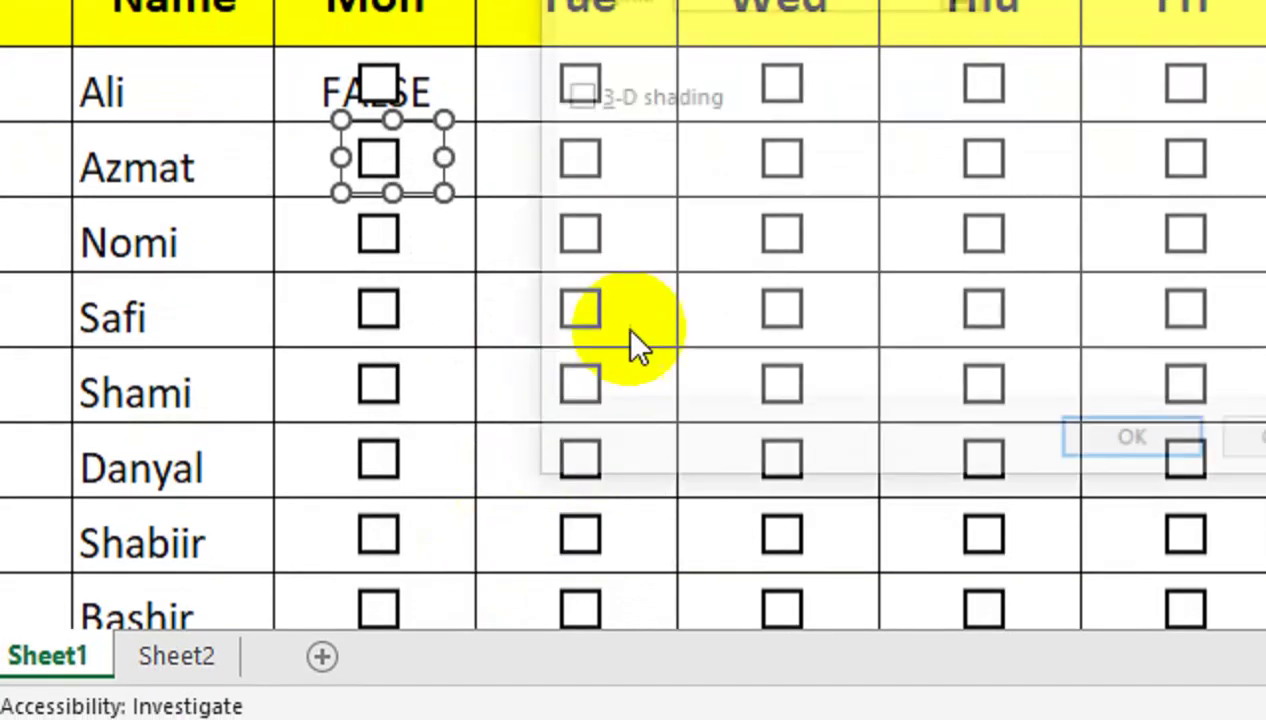
left_click(707, 178)
left_click(466, 333)
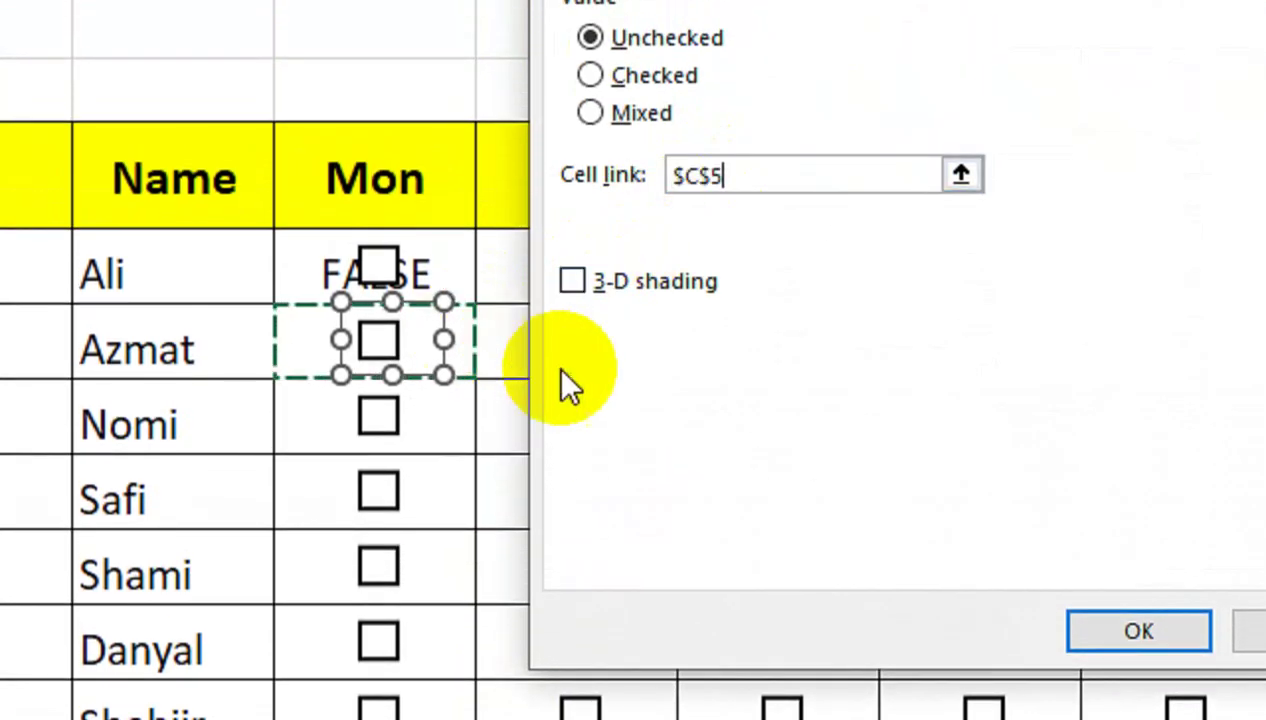
left_click(1139, 631)
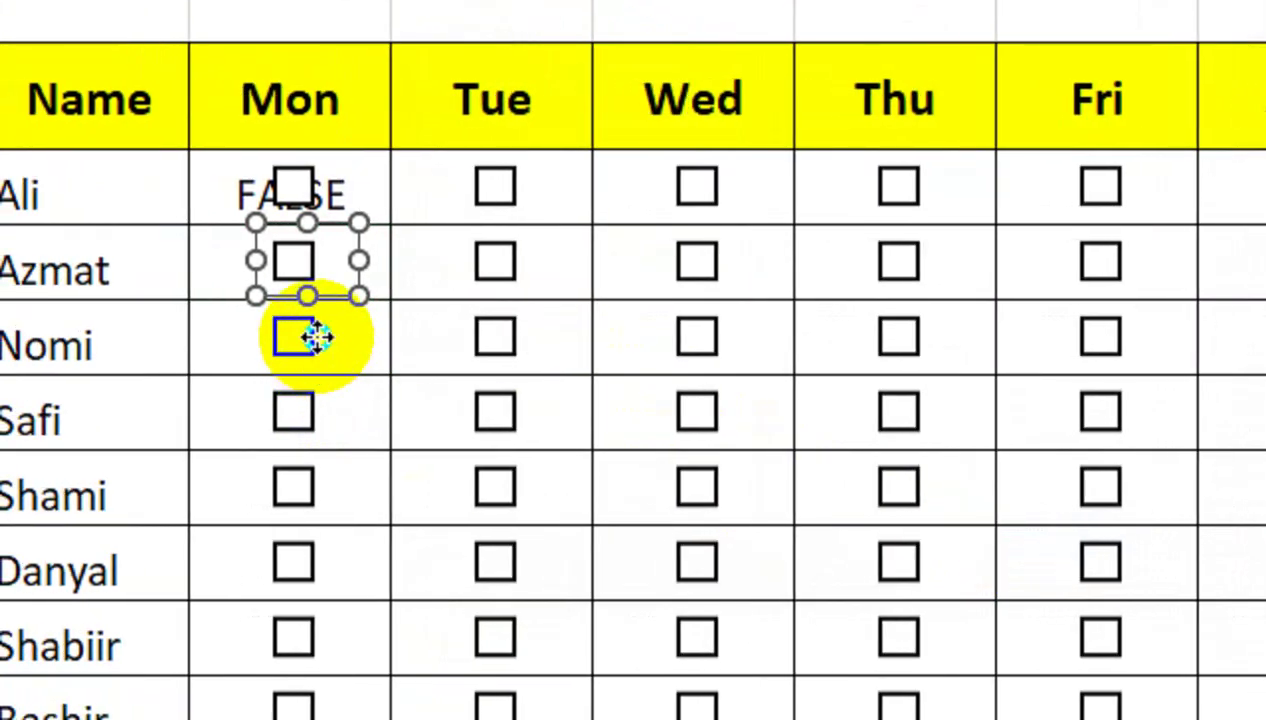
right_click(315, 338)
left_click(475, 715)
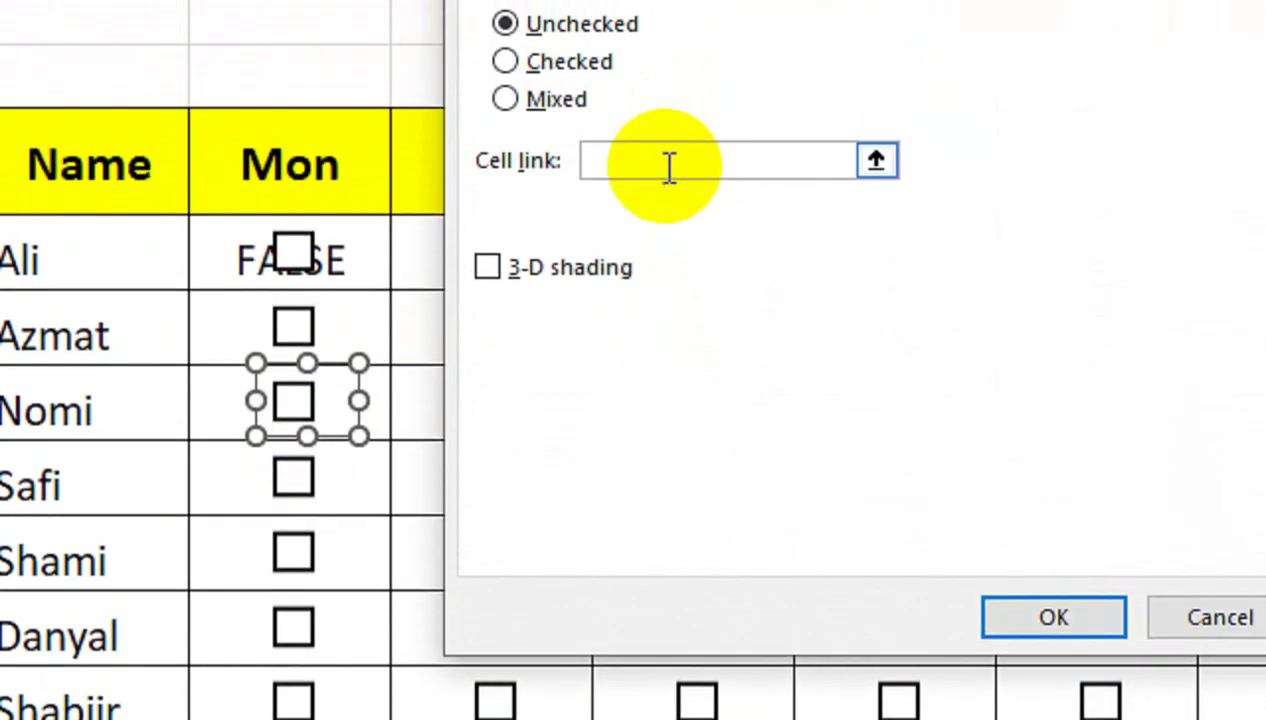
left_click(670, 167)
left_click(369, 408)
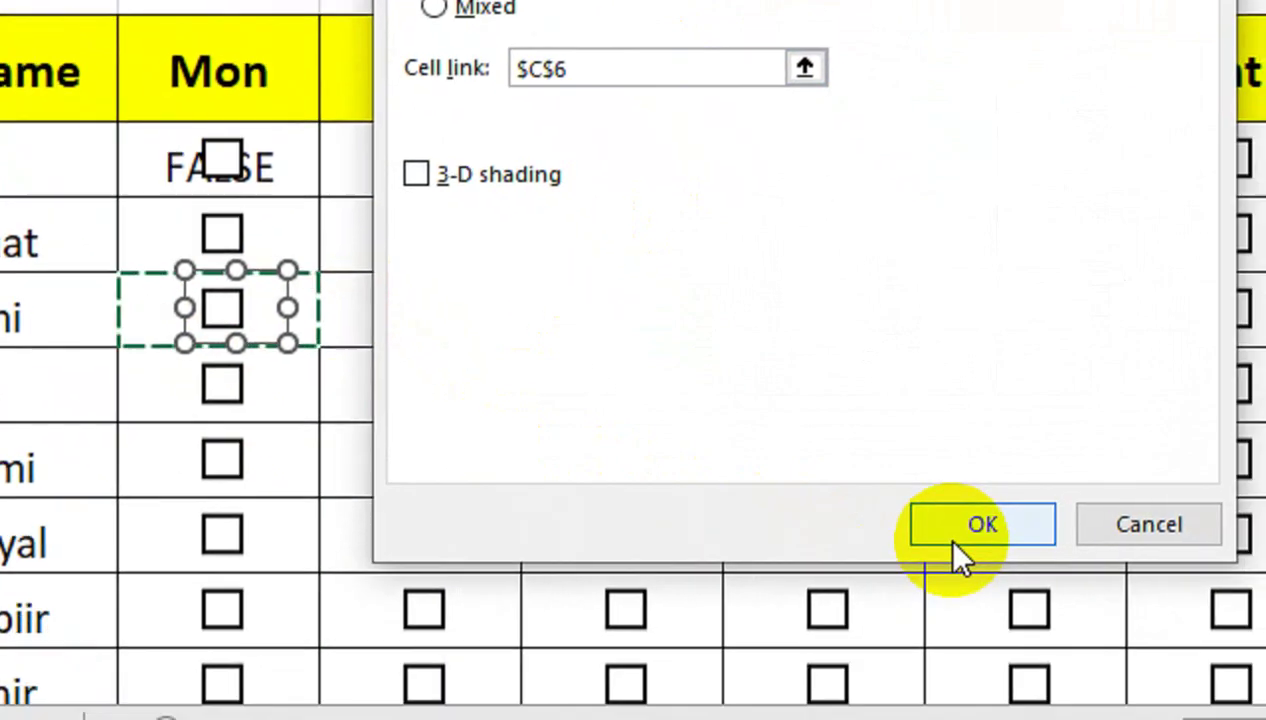
left_click(955, 545)
- Link the fourth and fifth students' Monday check boxes to cells C7 and C8
right_click(316, 300)
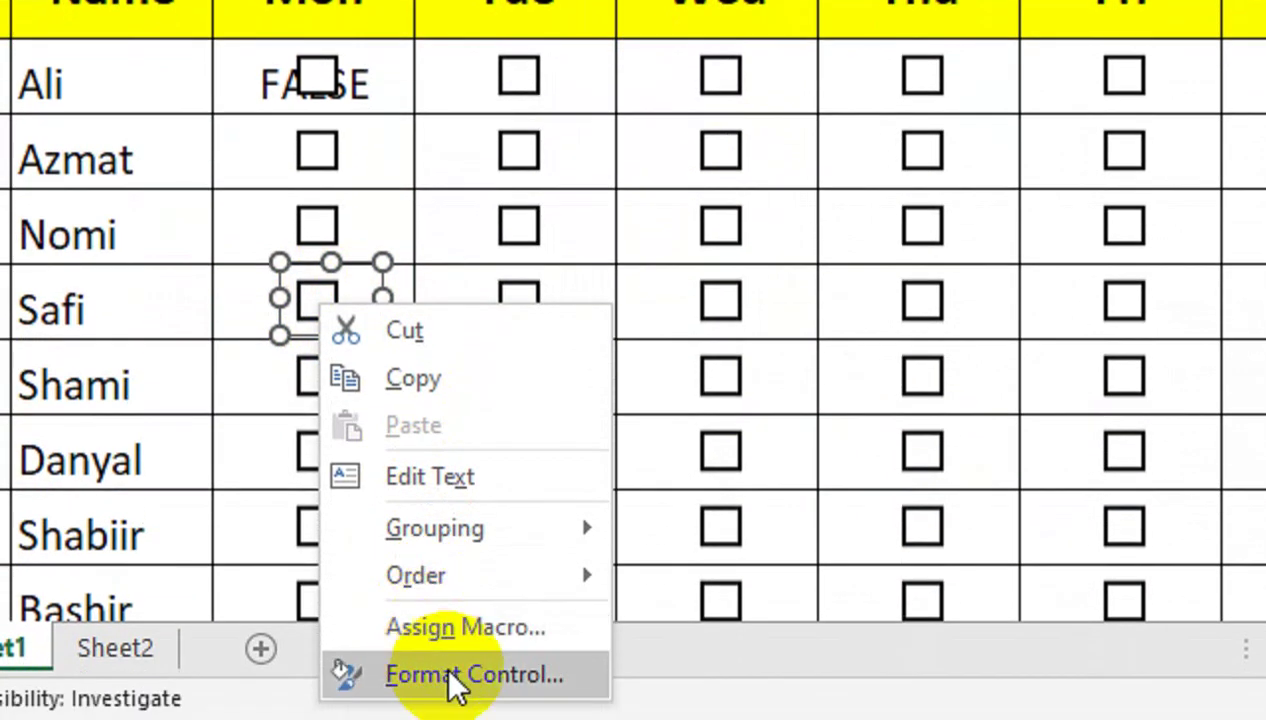
left_click(455, 680)
left_click(620, 180)
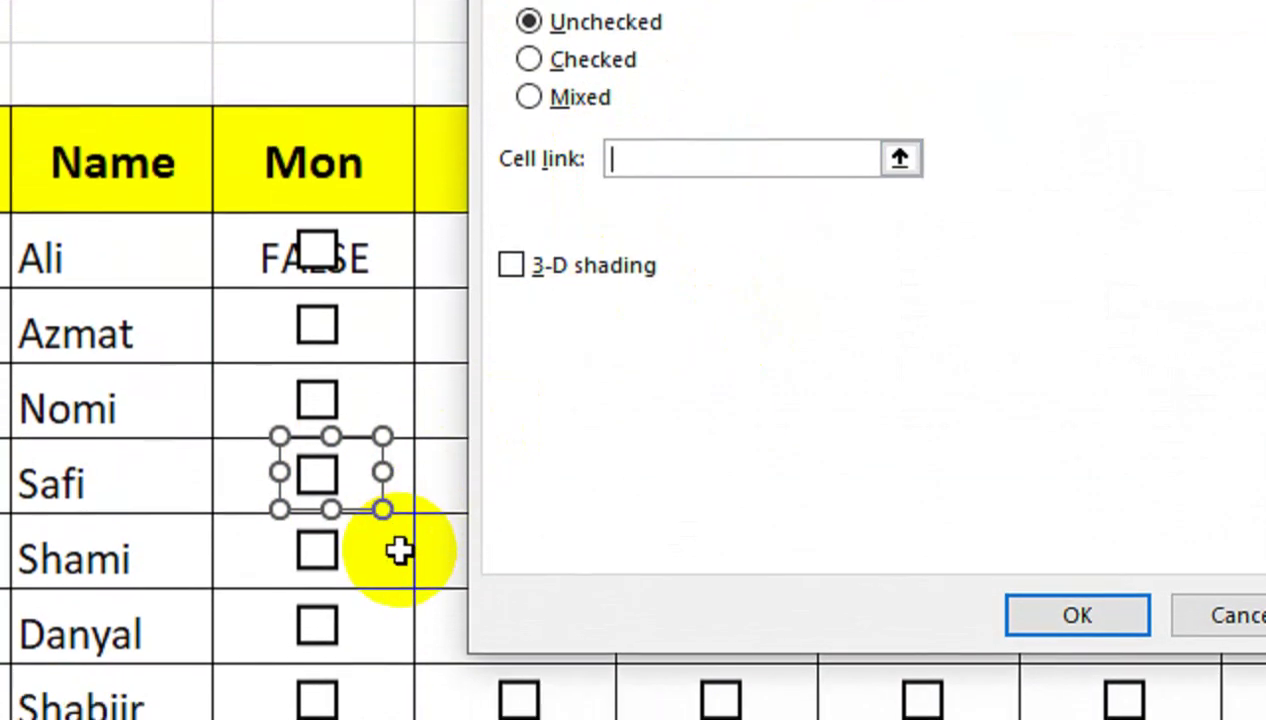
left_click(405, 470)
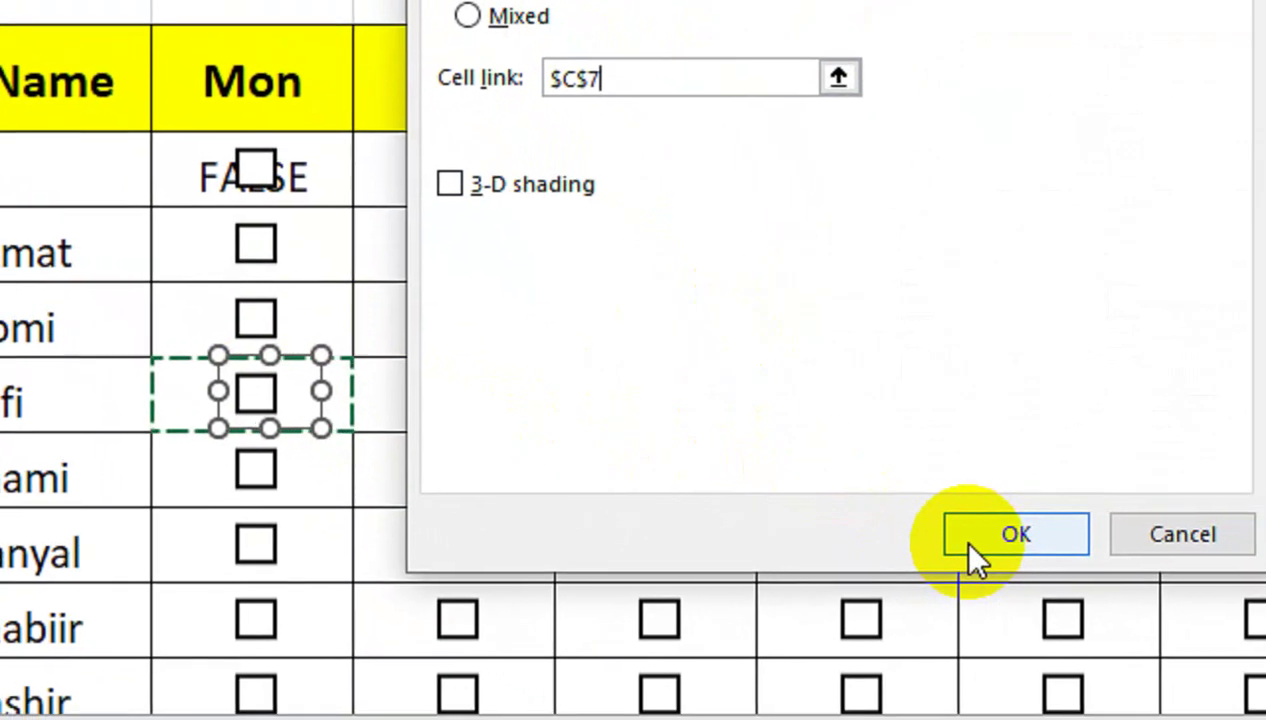
left_click(968, 548)
right_click(314, 470)
left_click(372, 455)
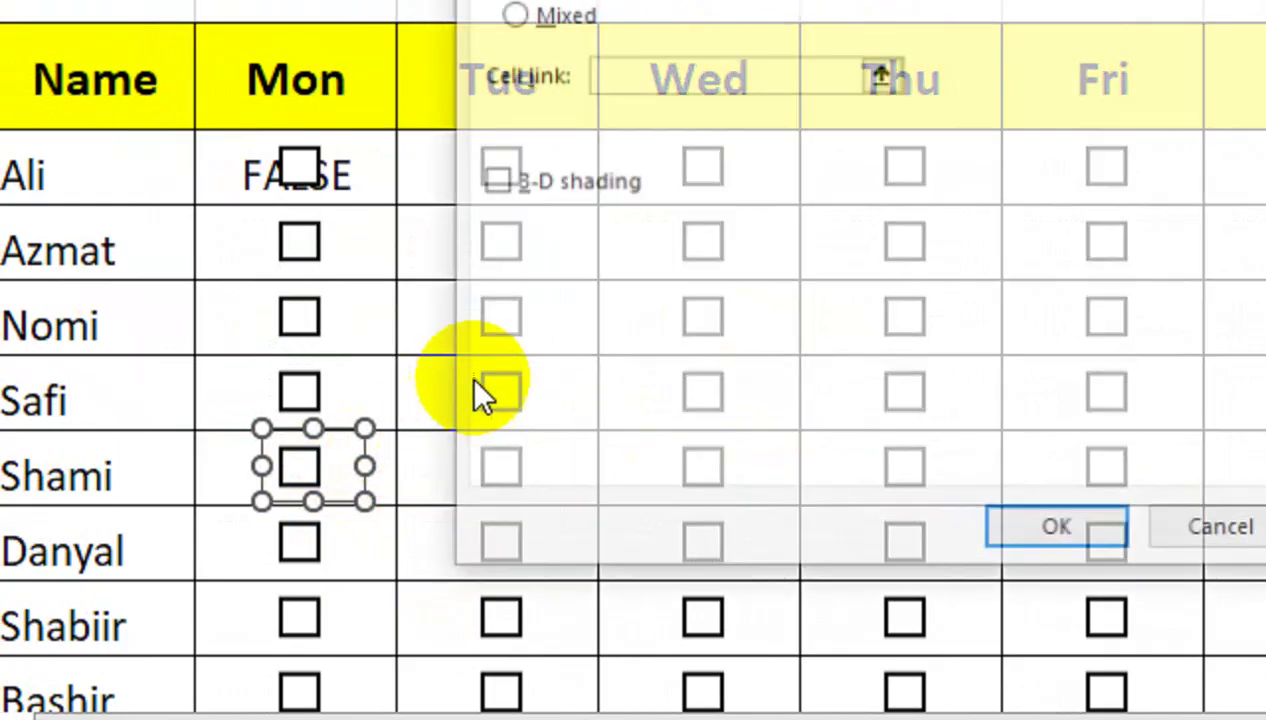
left_click(602, 175)
left_click(381, 540)
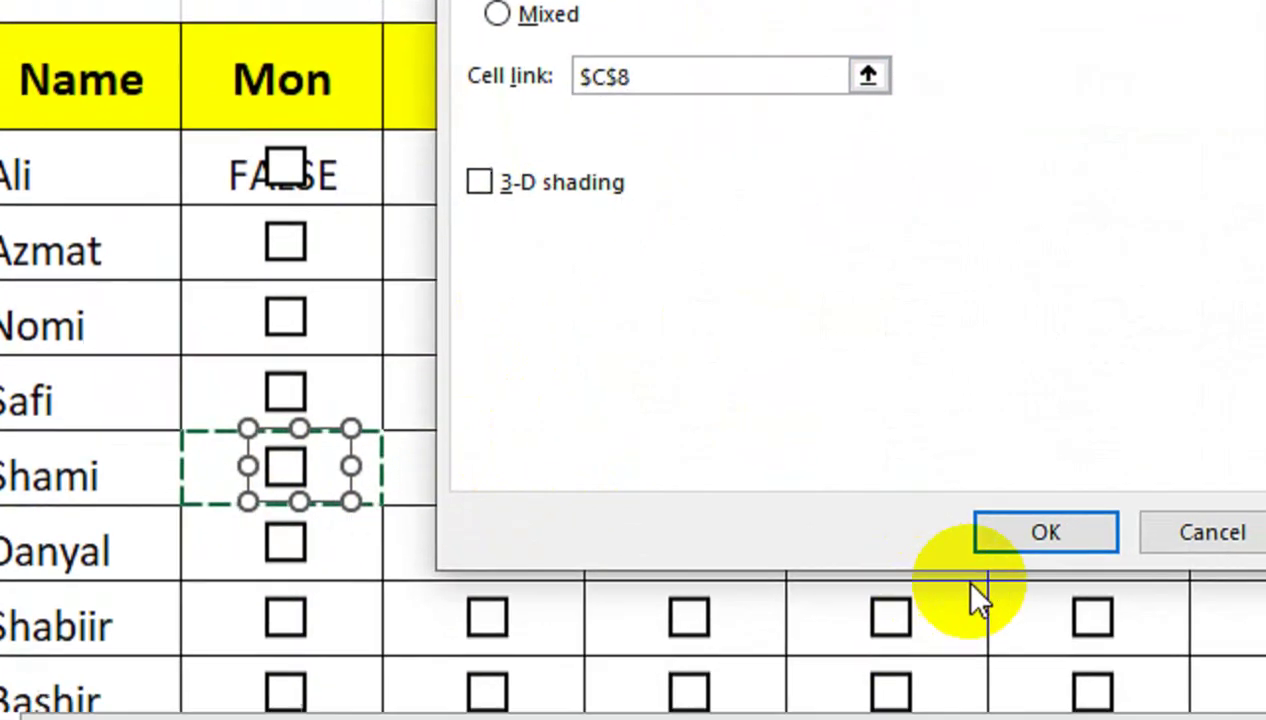
left_click(985, 540)
- Link Danyal's, Shabiir's and Bashir's Monday check boxes to C9, C10 and C11
right_click(318, 522)
left_click(392, 508)
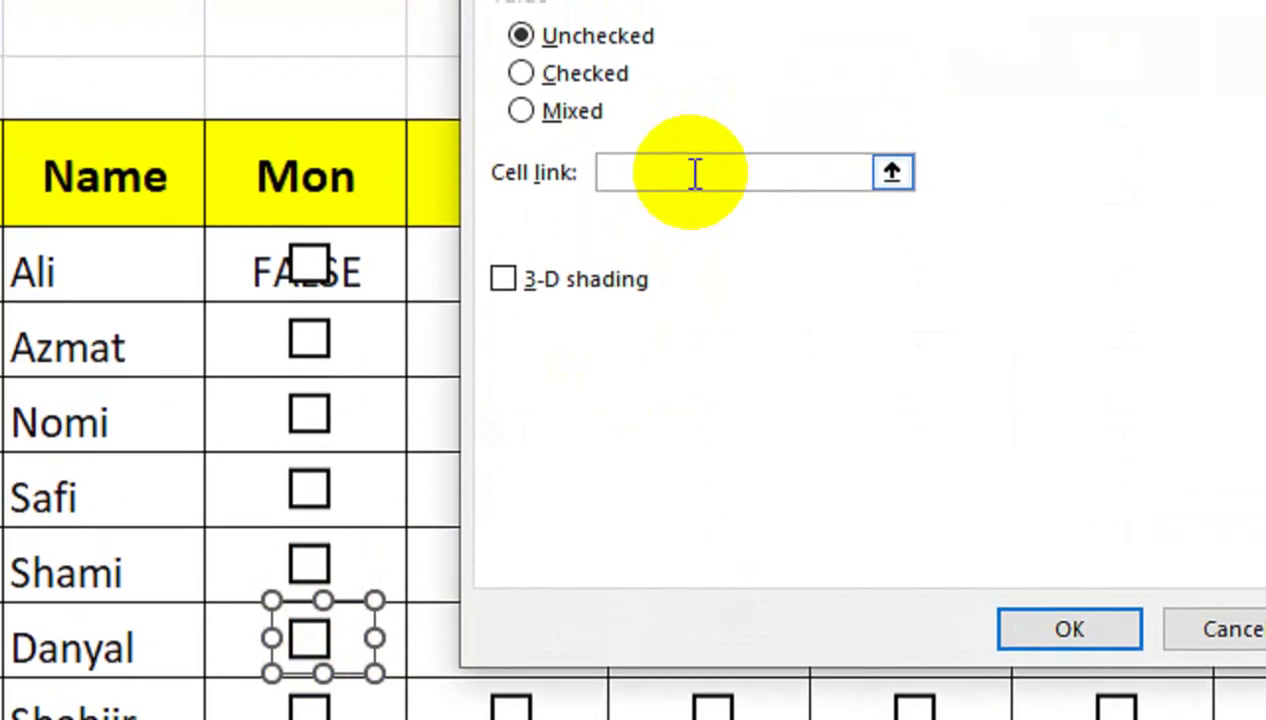
left_click(692, 175)
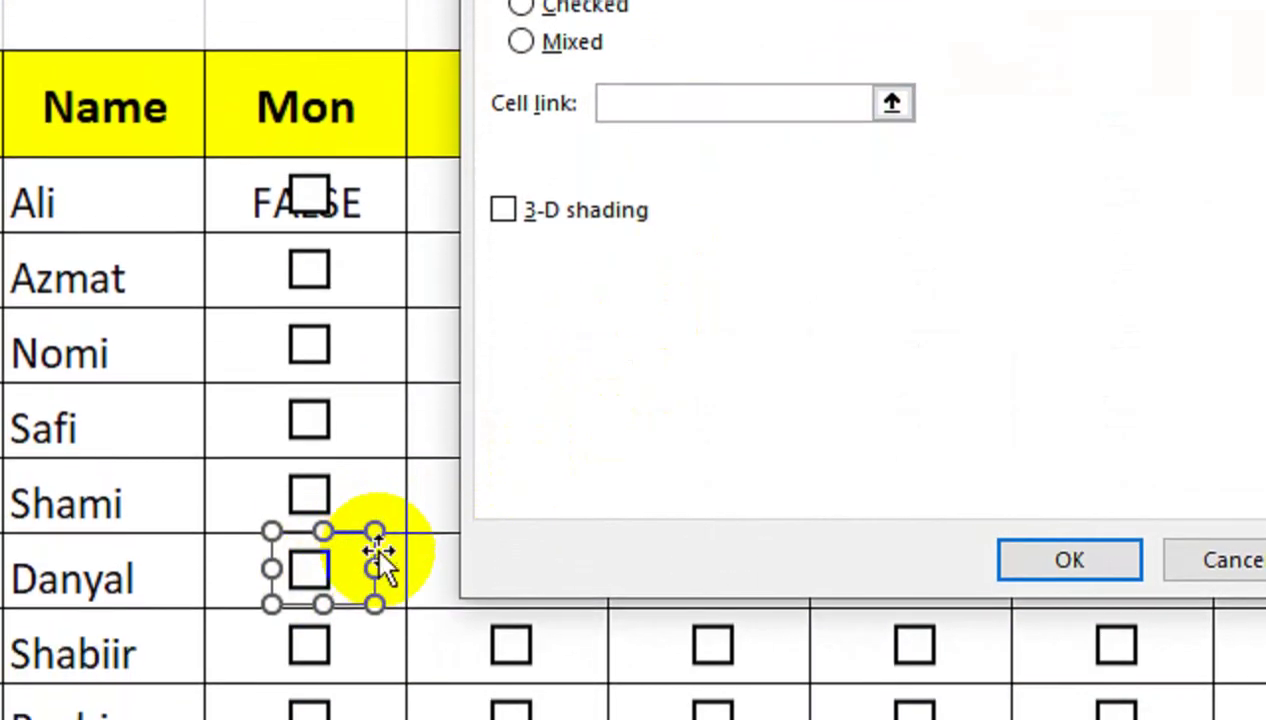
left_click(386, 545)
left_click(1010, 558)
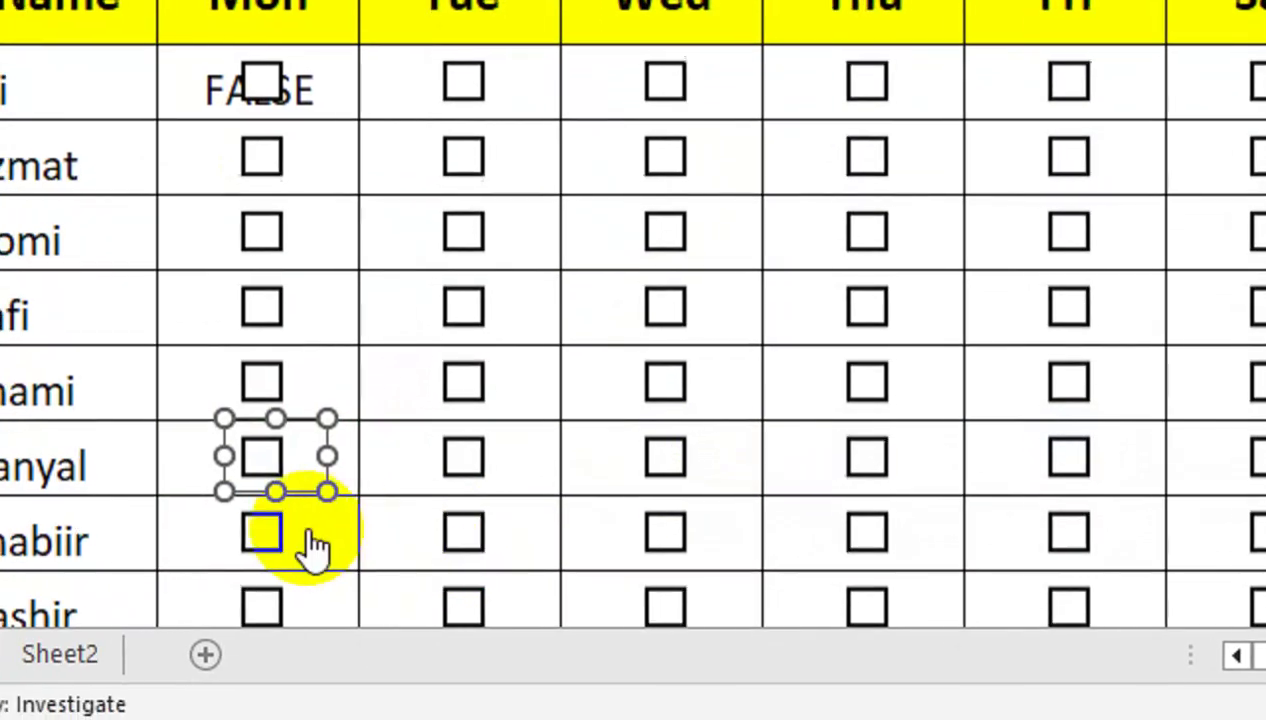
right_click(313, 545)
left_click(410, 523)
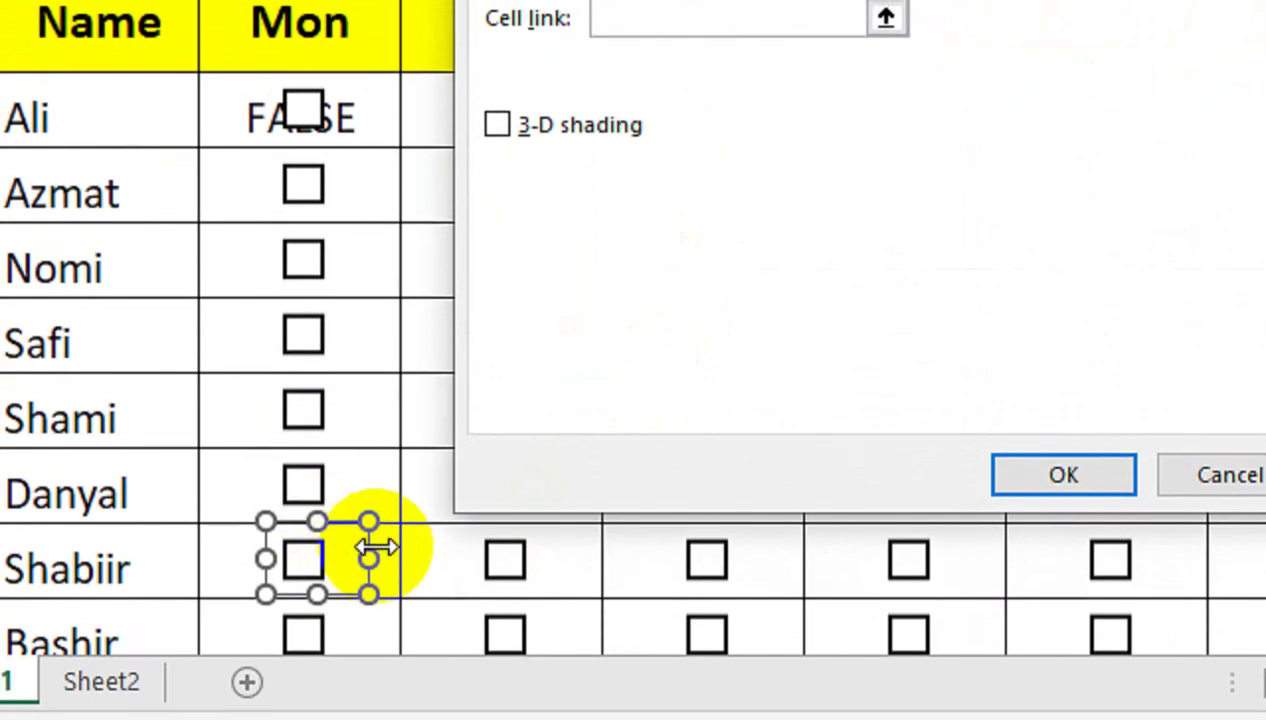
left_click(383, 675)
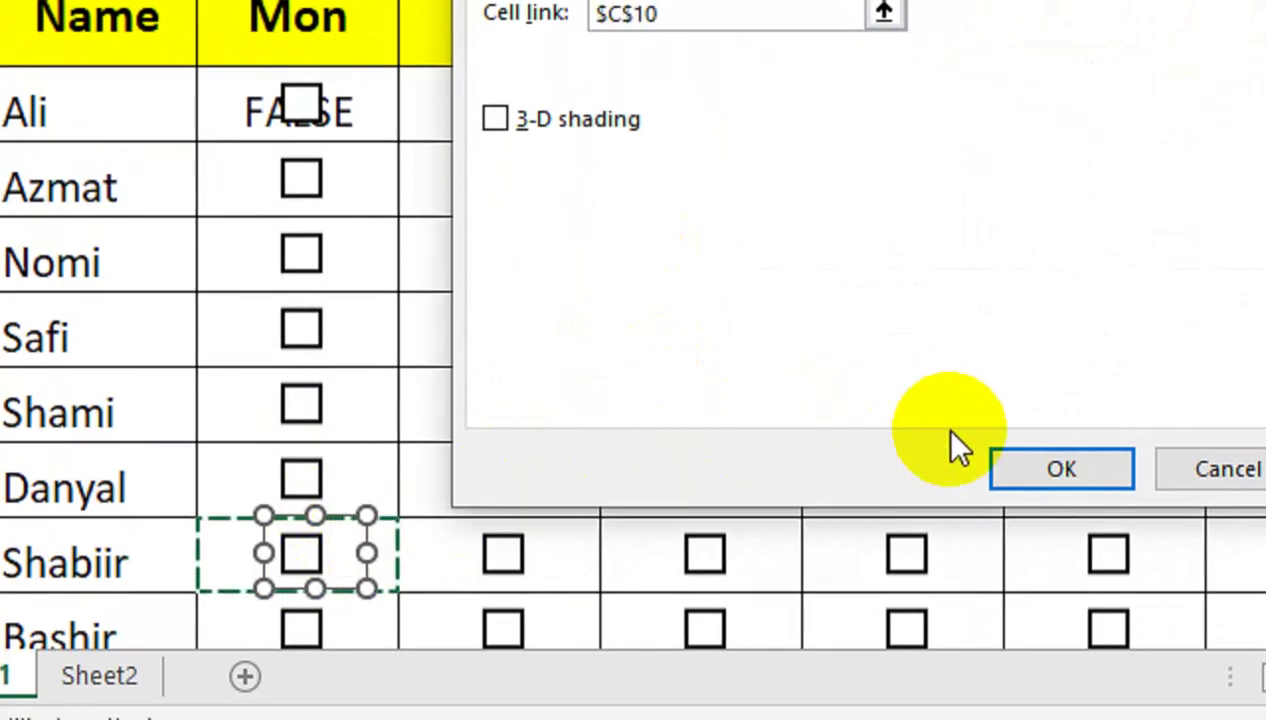
left_click(1061, 469)
right_click(305, 628)
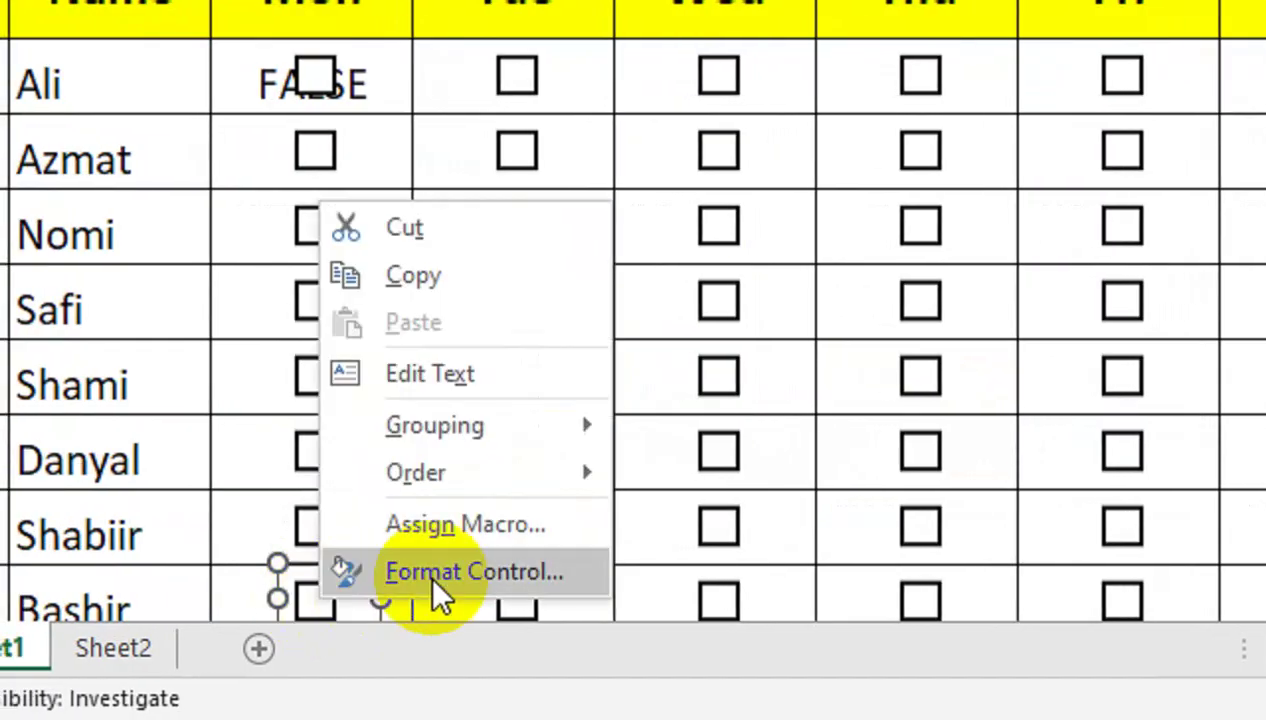
left_click(487, 553)
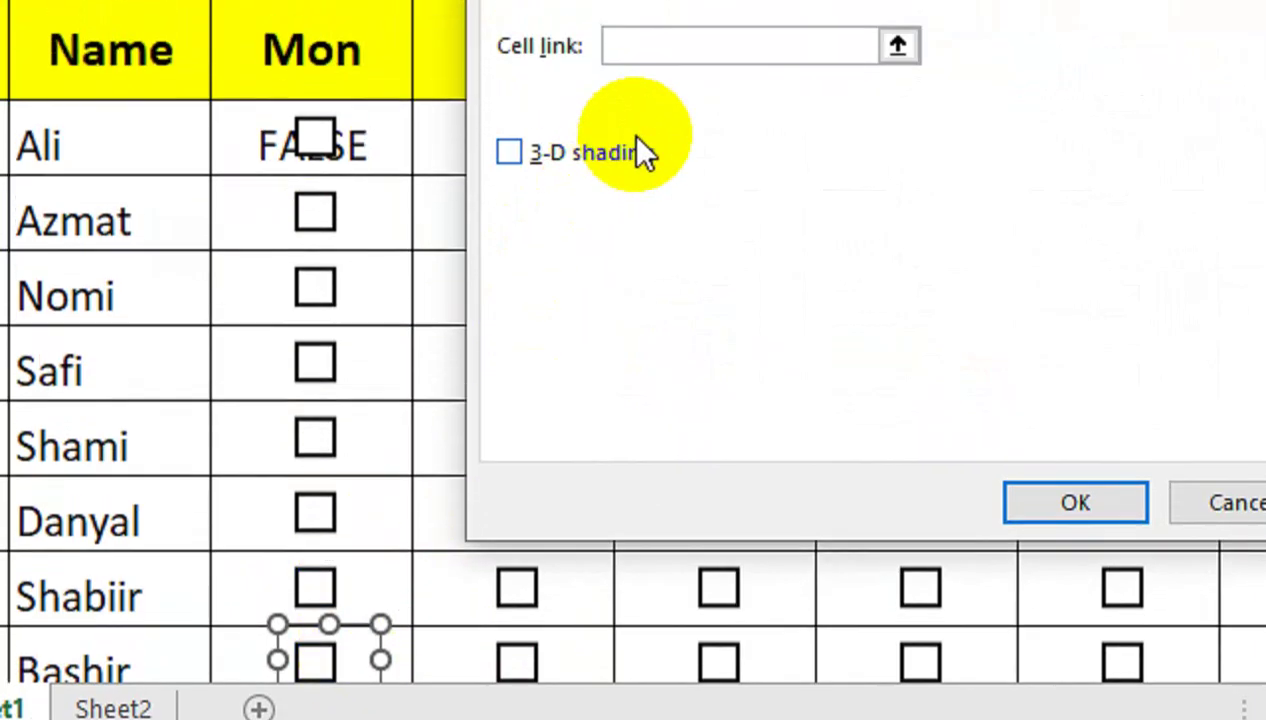
left_click(677, 45)
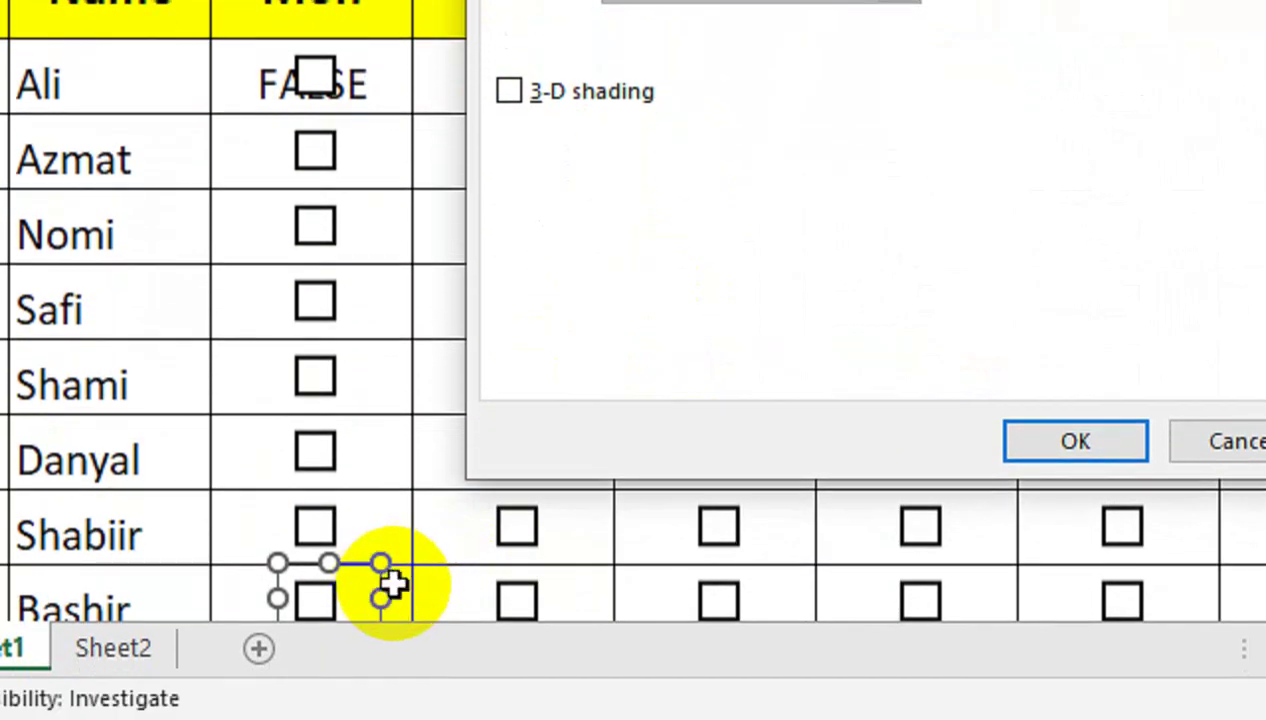
left_click(392, 586)
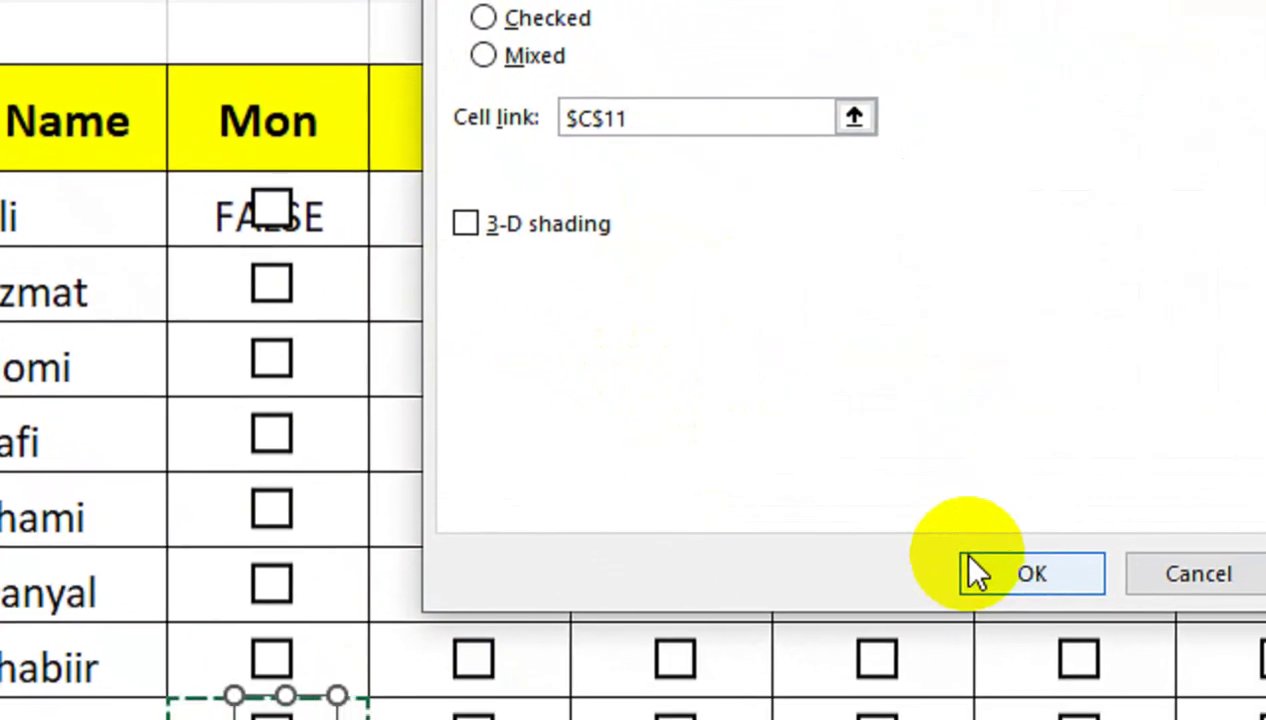
left_click(968, 558)
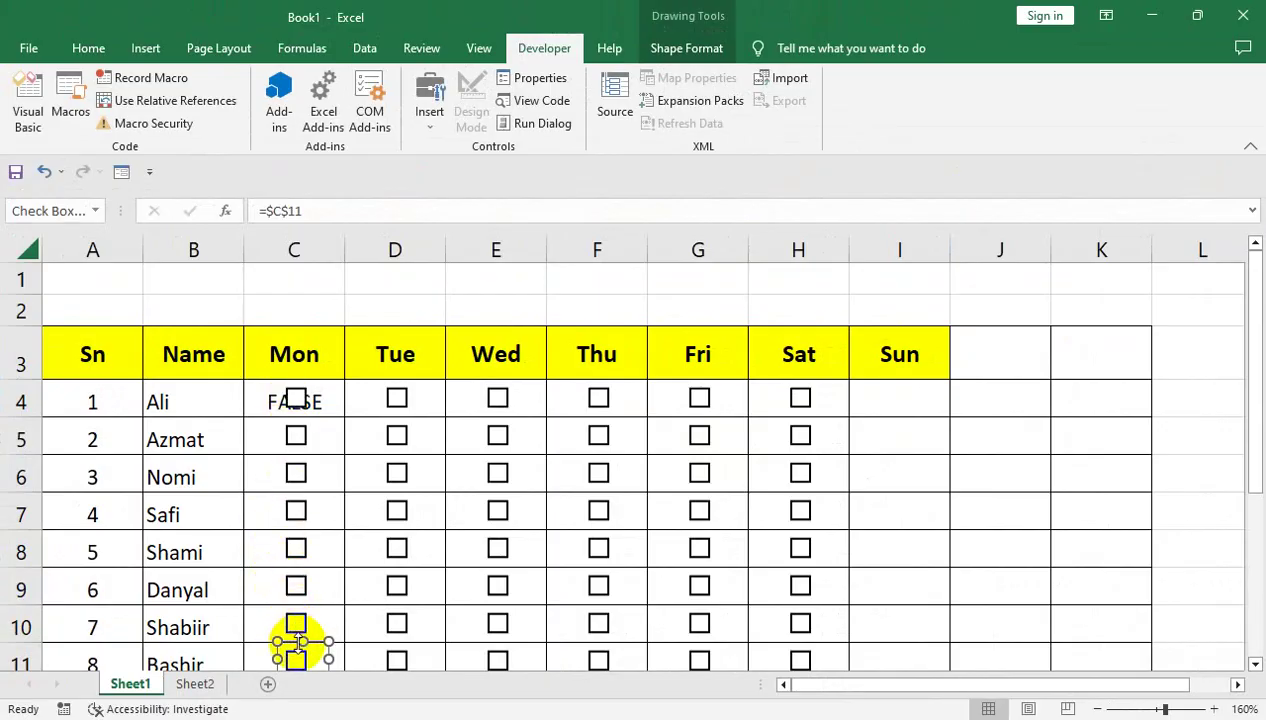
- Cut the stray check box in row 12 below Bashir's row
left_click(261, 619)
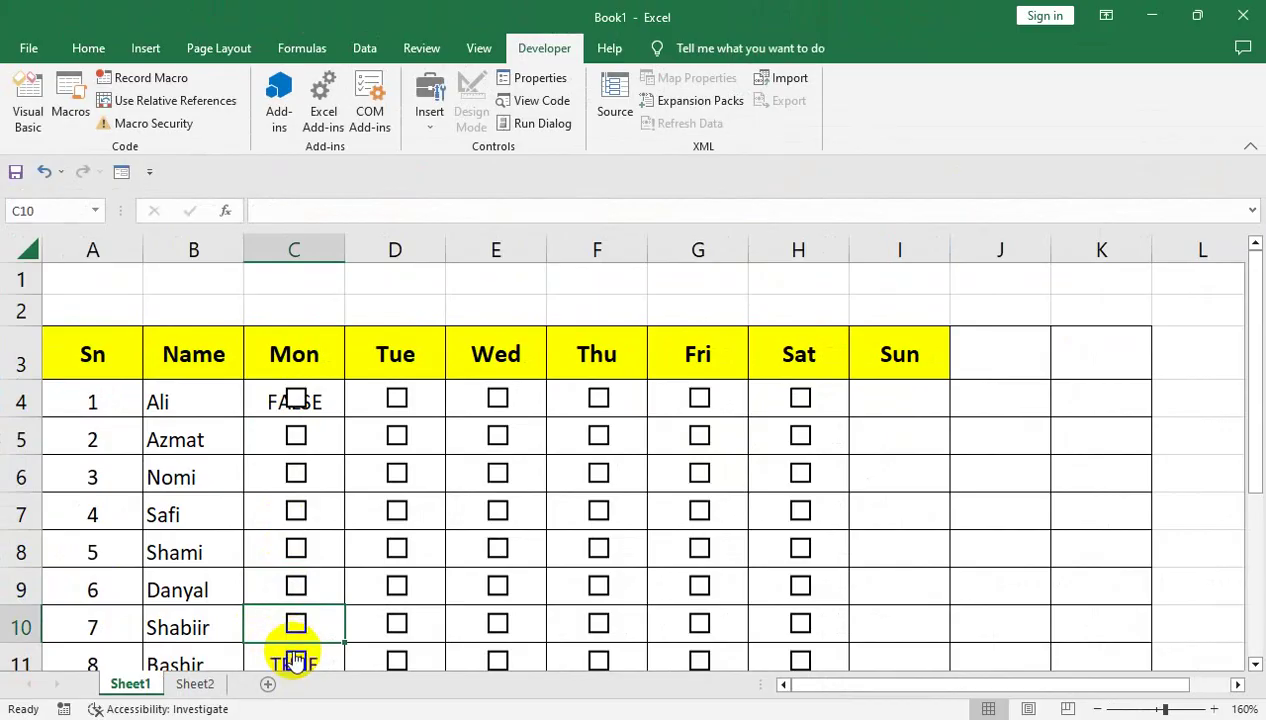
scroll(310, 655, "down", 1)
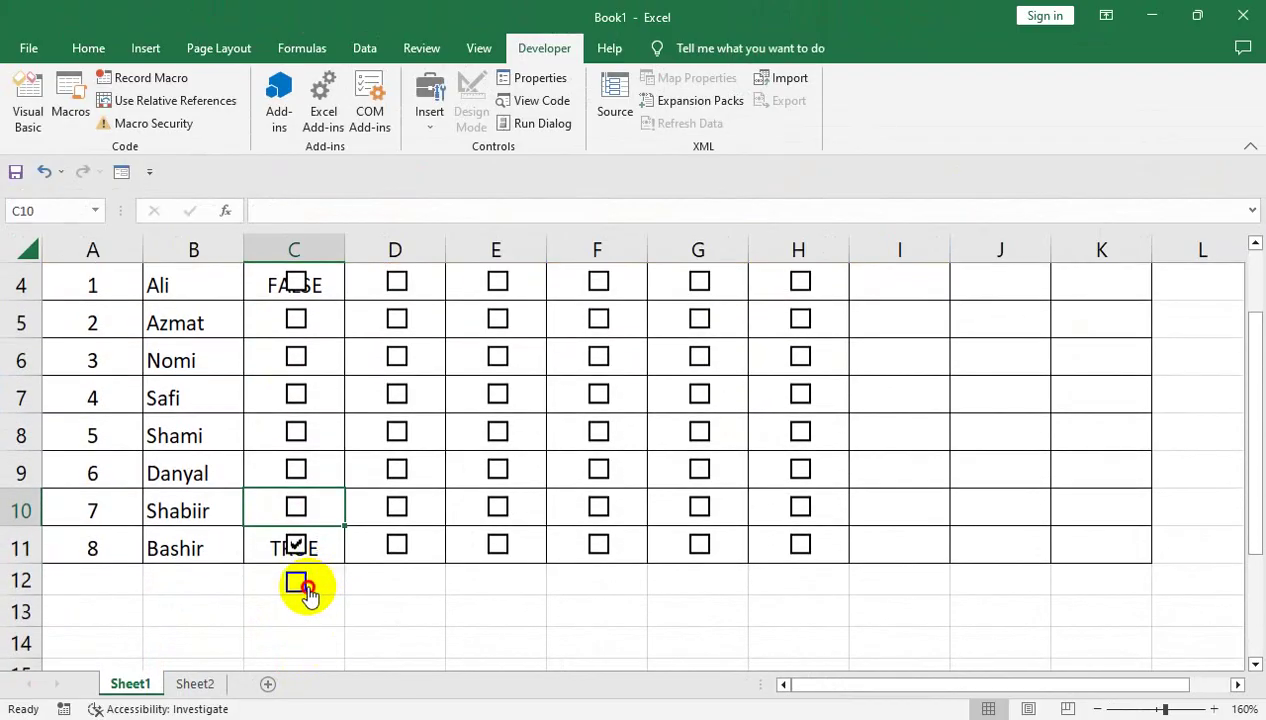
right_click(296, 580)
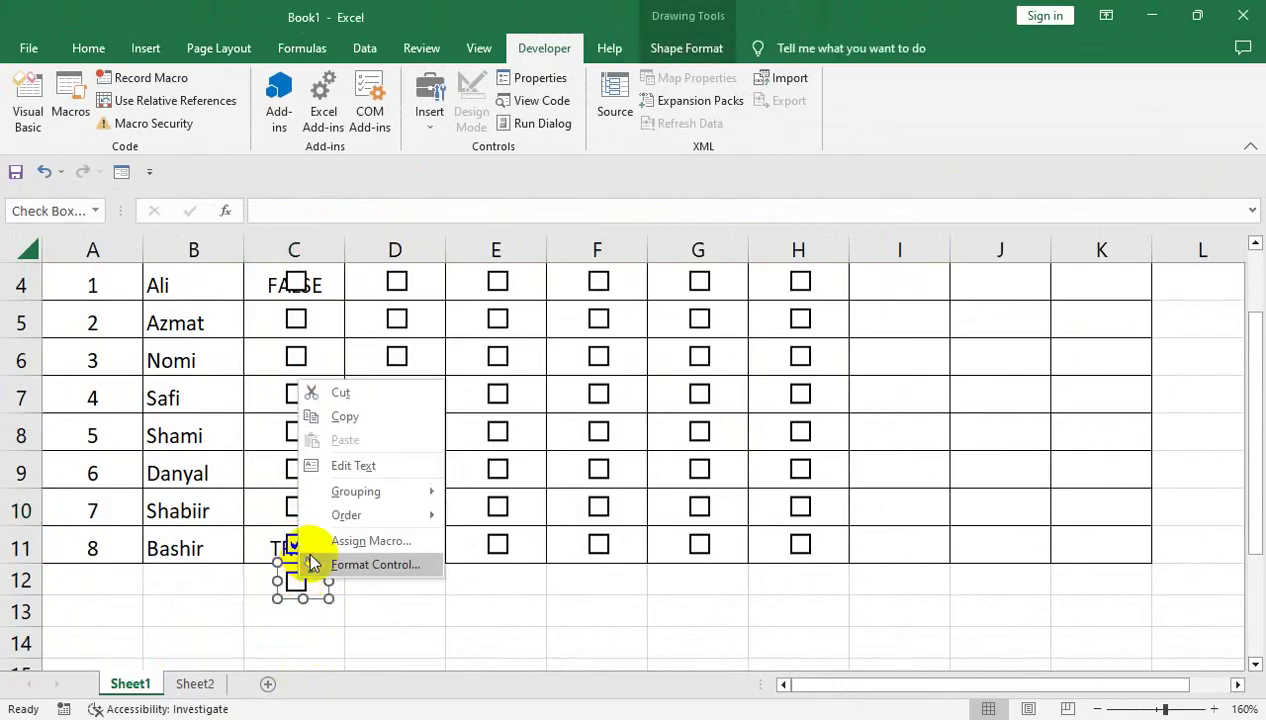
left_click(330, 394)
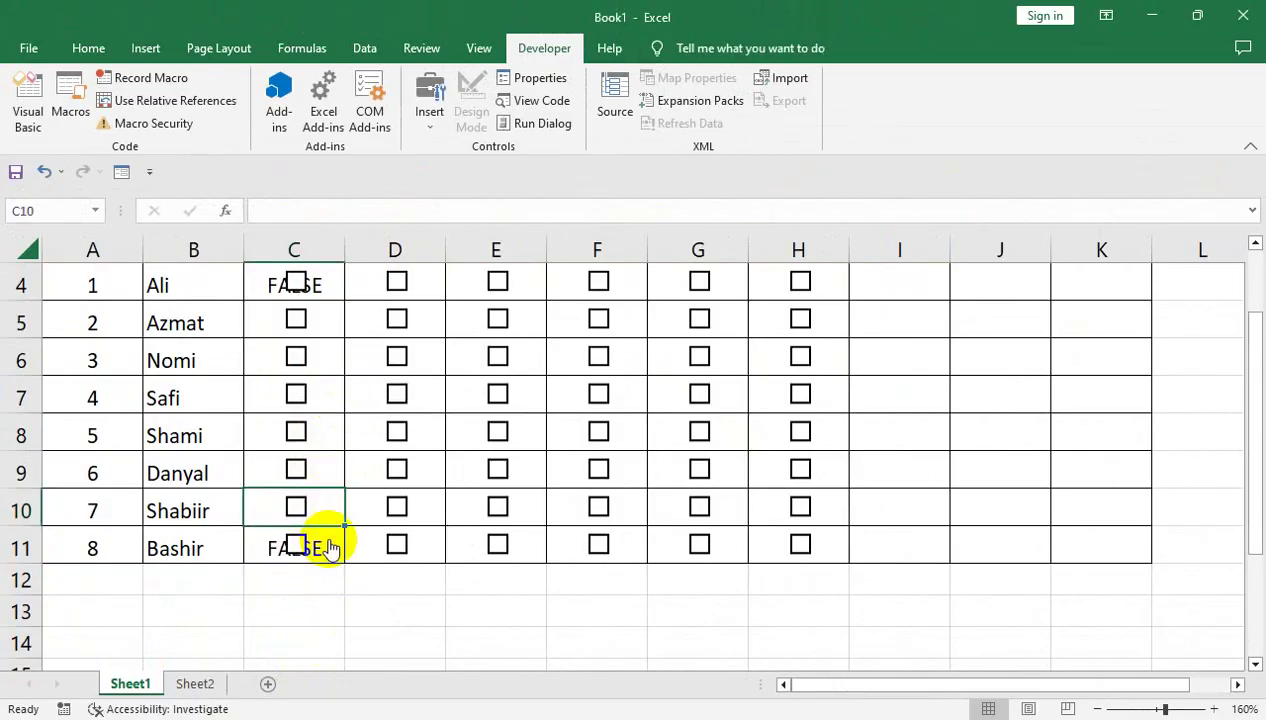
- Select the check-box range C4:H11
left_click(336, 548)
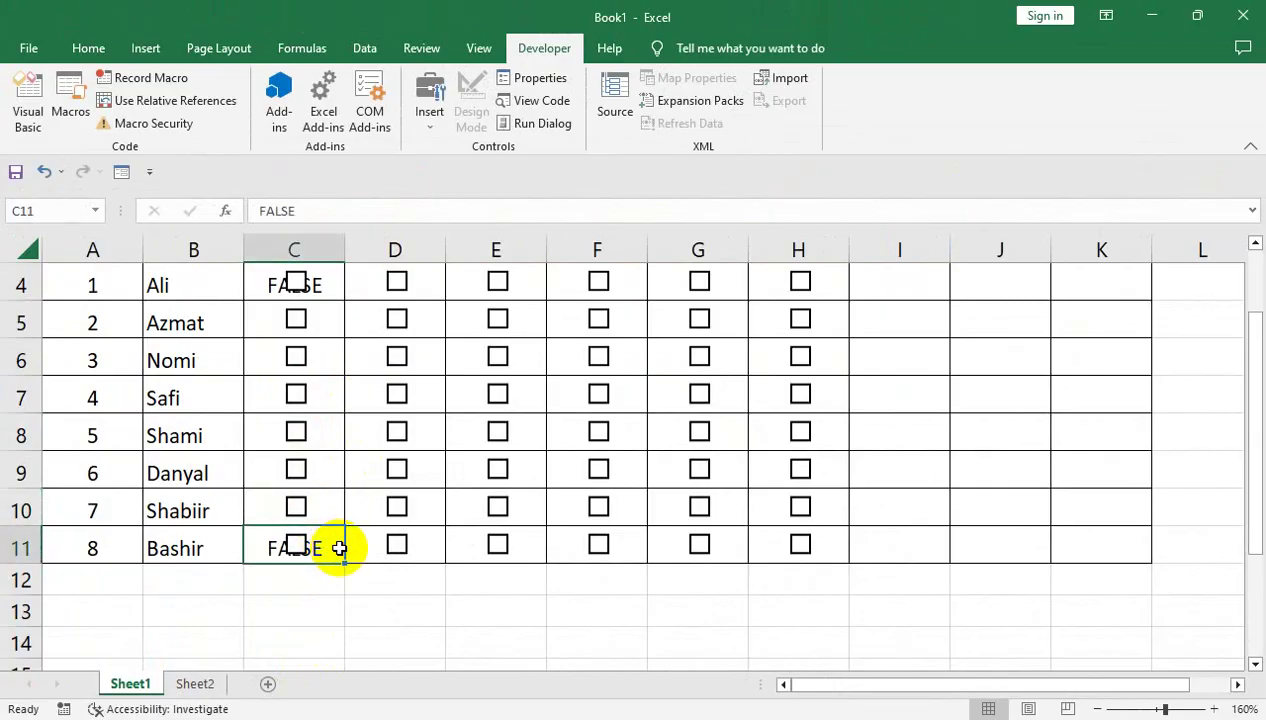
key("shift+Up")
key("shift+Up")
key("shift+Up")
key("shift+Up")
key("shift+Up")
key("shift+Up")
key("shift+Up")
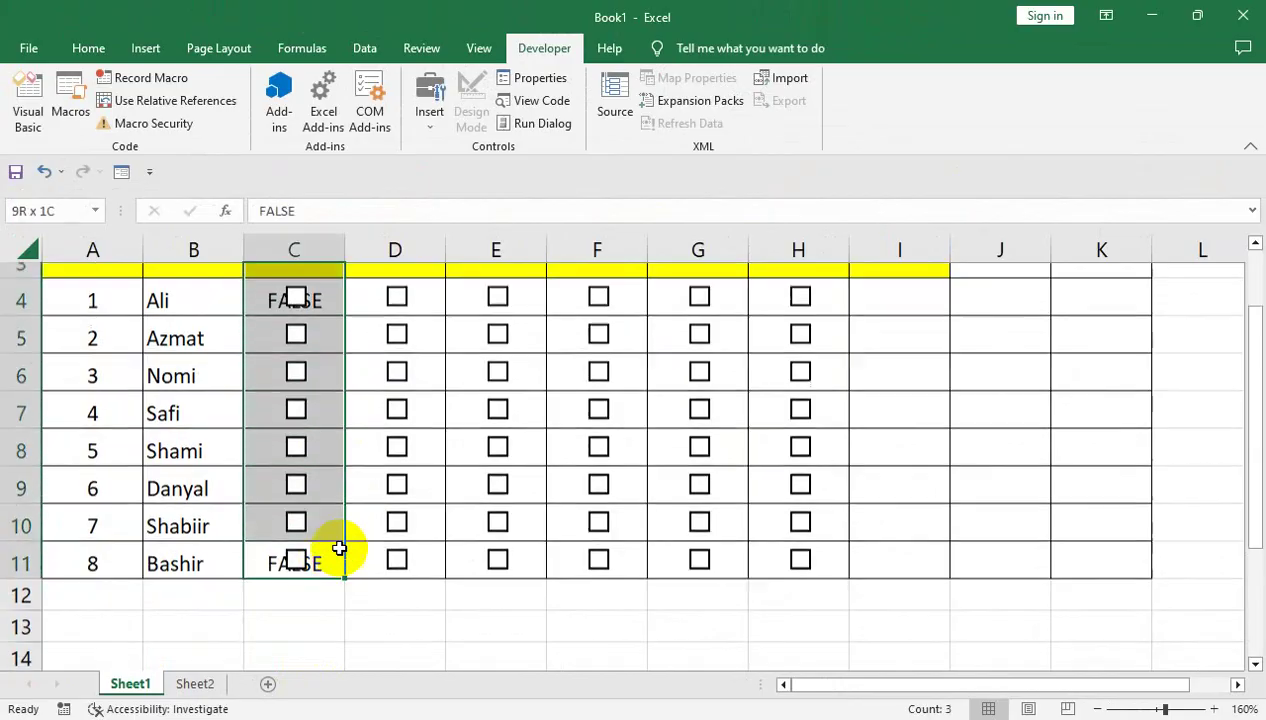
key("shift+Down")
key("shift+Right")
key("shift+Right")
key("shift+Right")
key("shift+Right")
key("shift+Right")
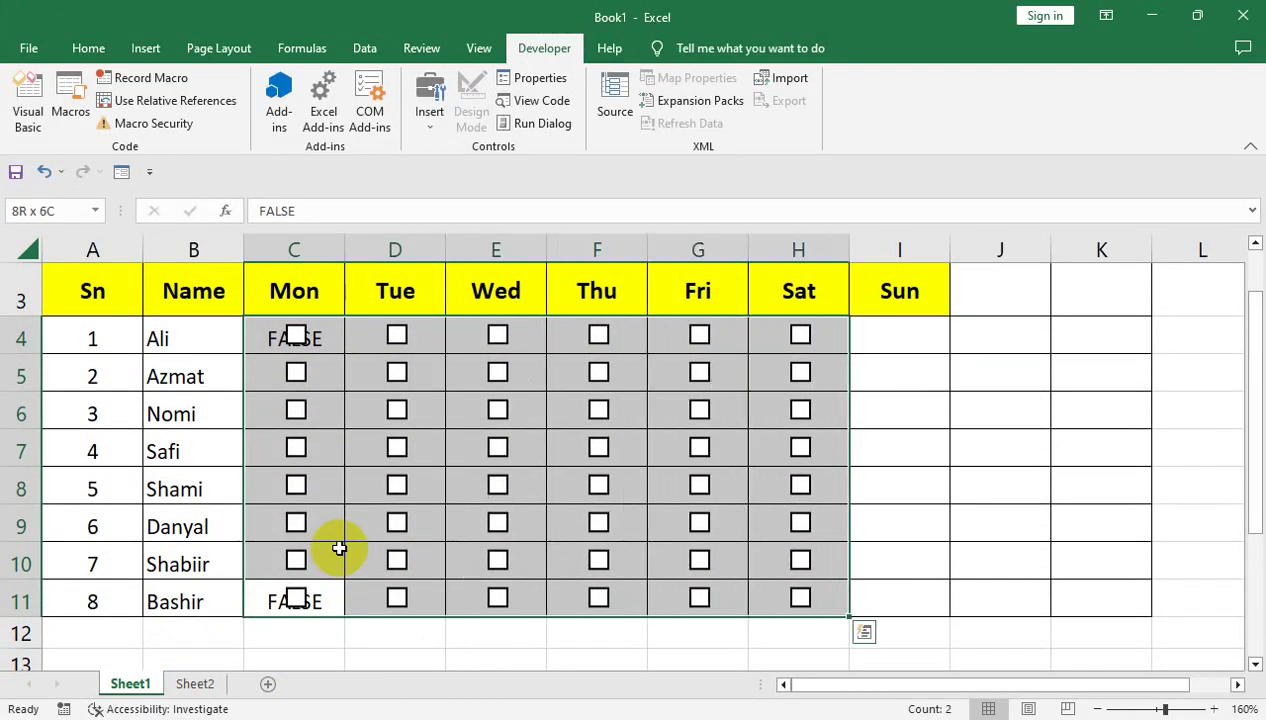
scroll(339, 549, "up", 1)
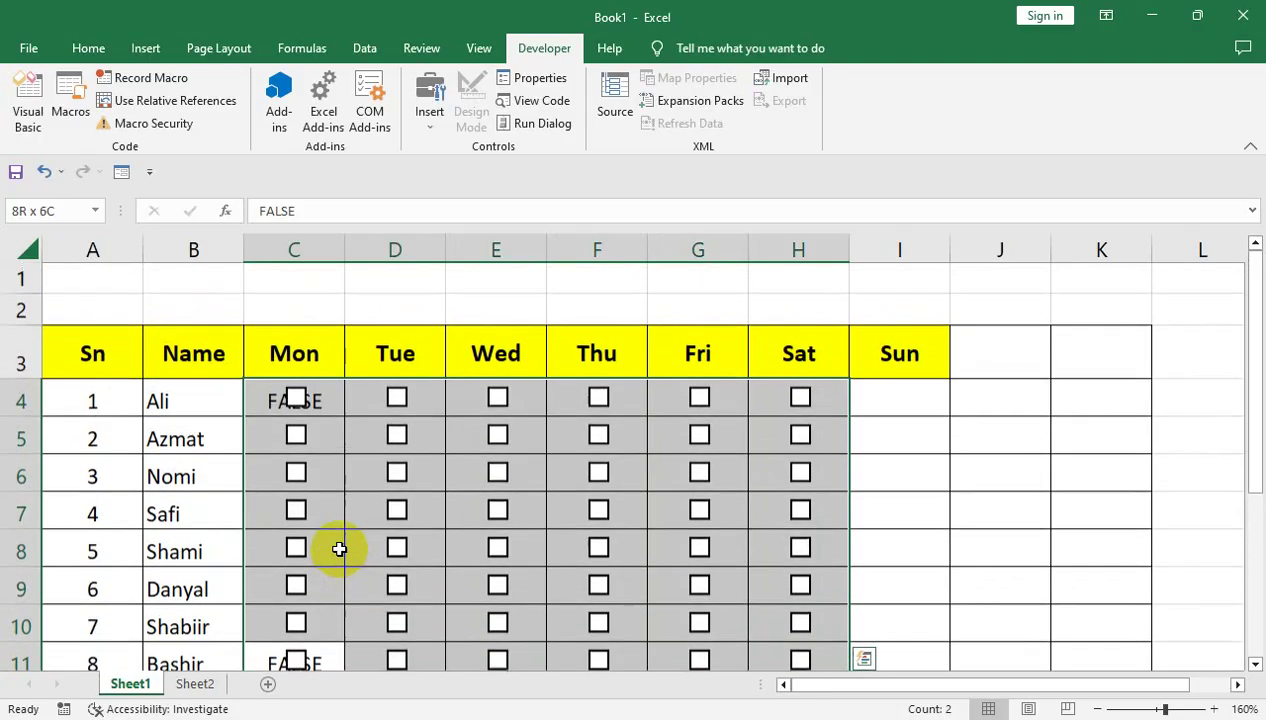
- Set the font colour of C4:H11 to white to hide the TRUE/FALSE values
left_click(90, 50)
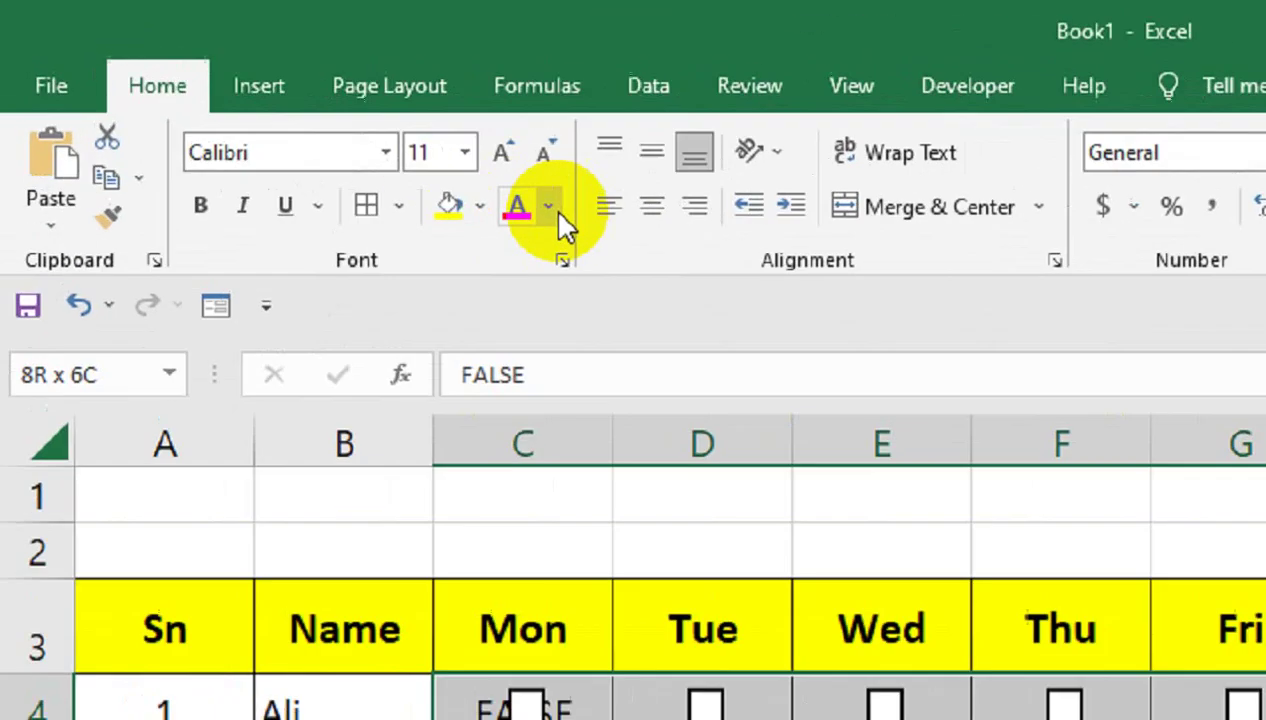
left_click(309, 117)
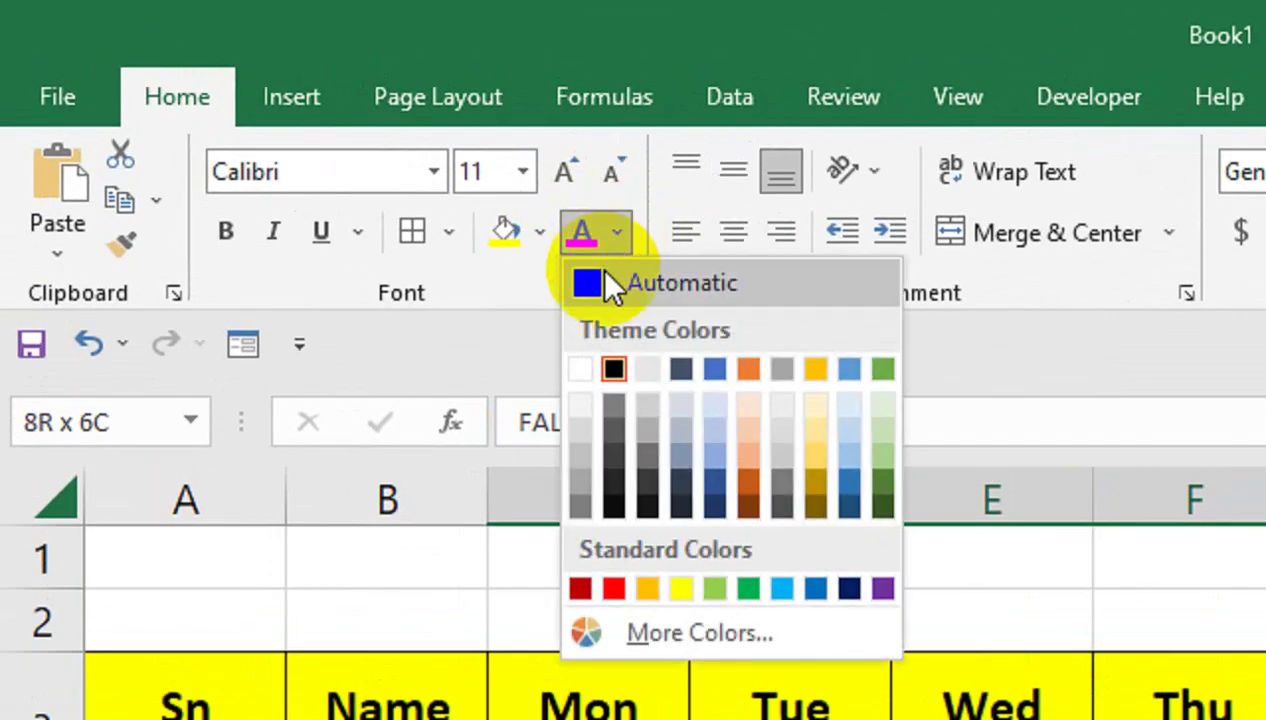
left_click(582, 372)
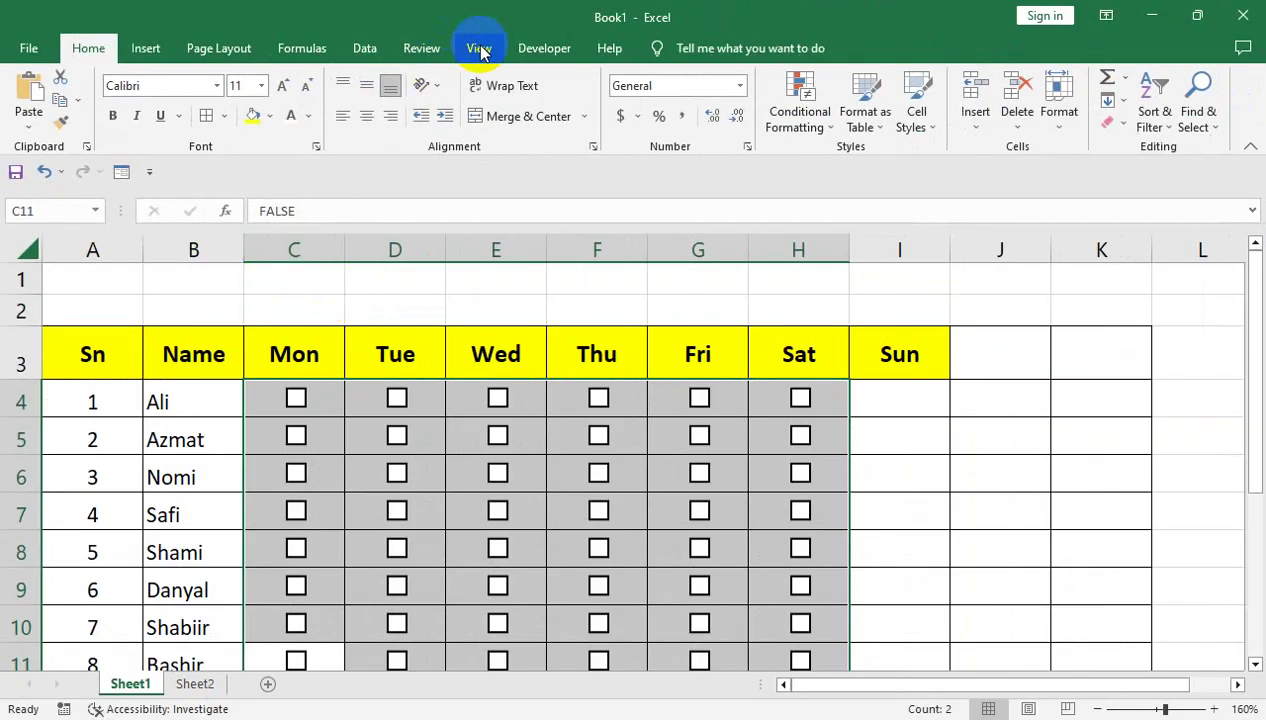
- Turn off the sheet gridlines and select the Sun cells I4:I11
left_click(480, 52)
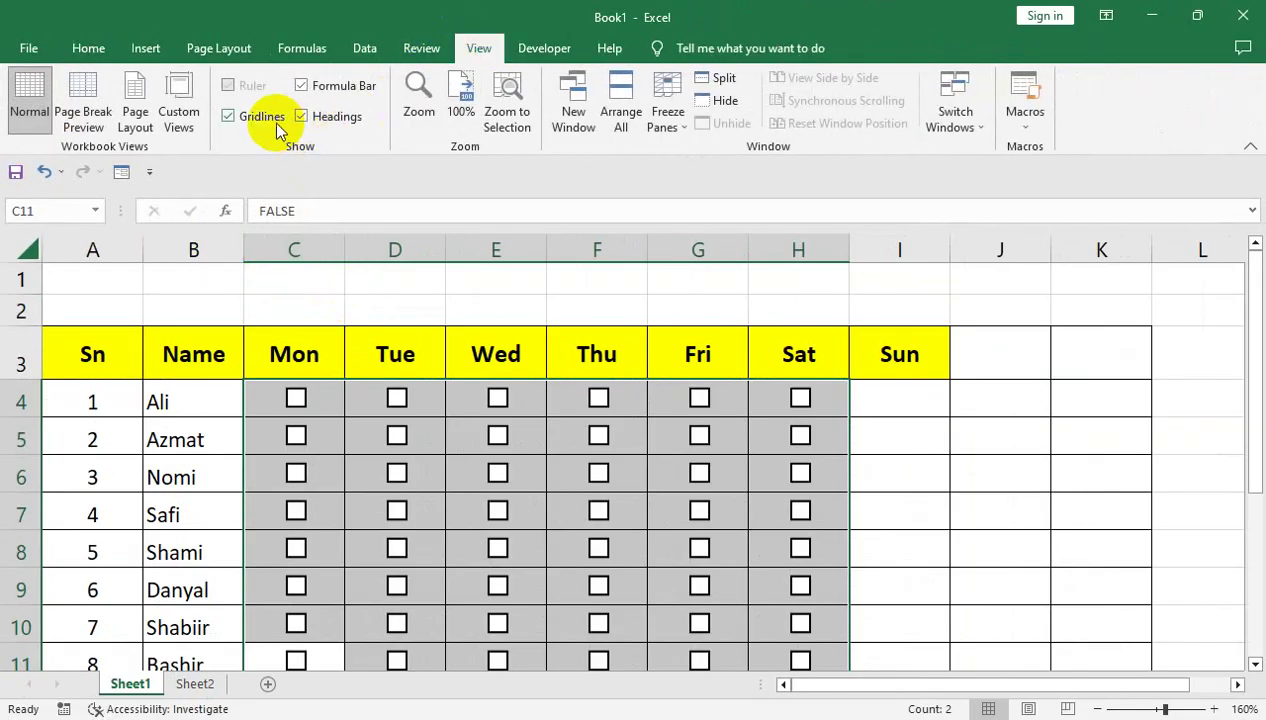
left_click(262, 117)
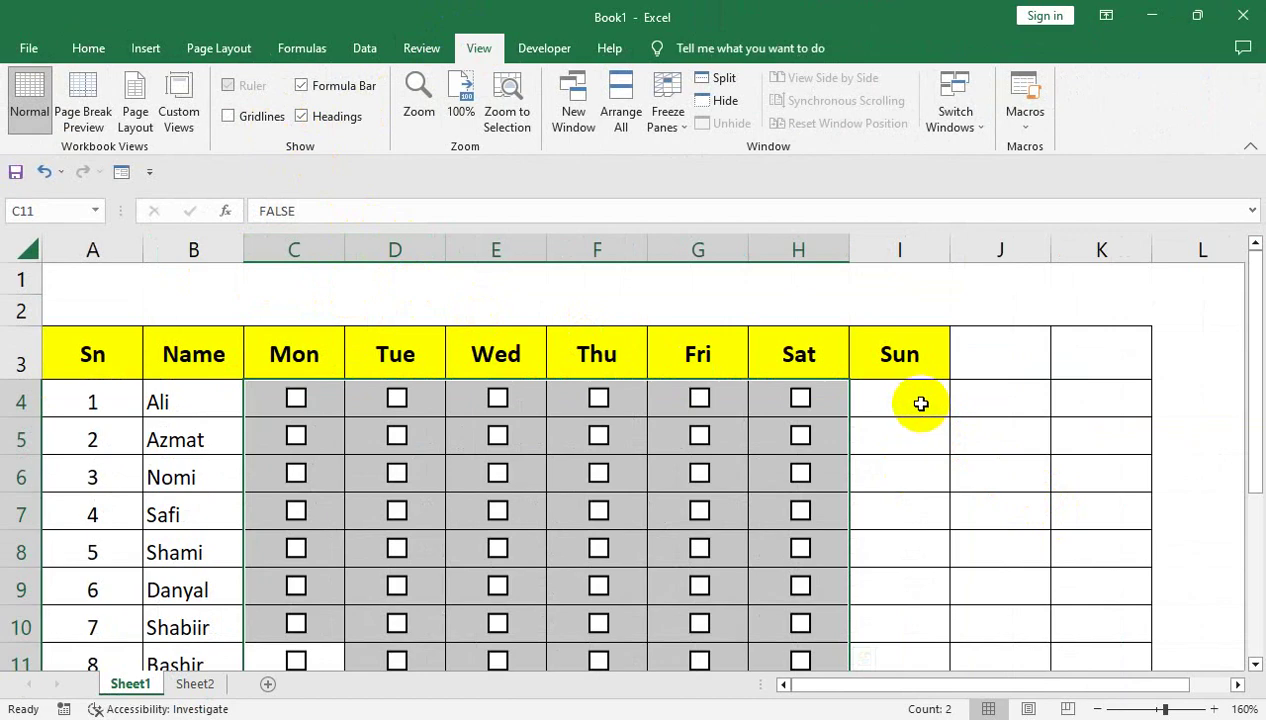
left_click_drag(921, 403, 916, 655)
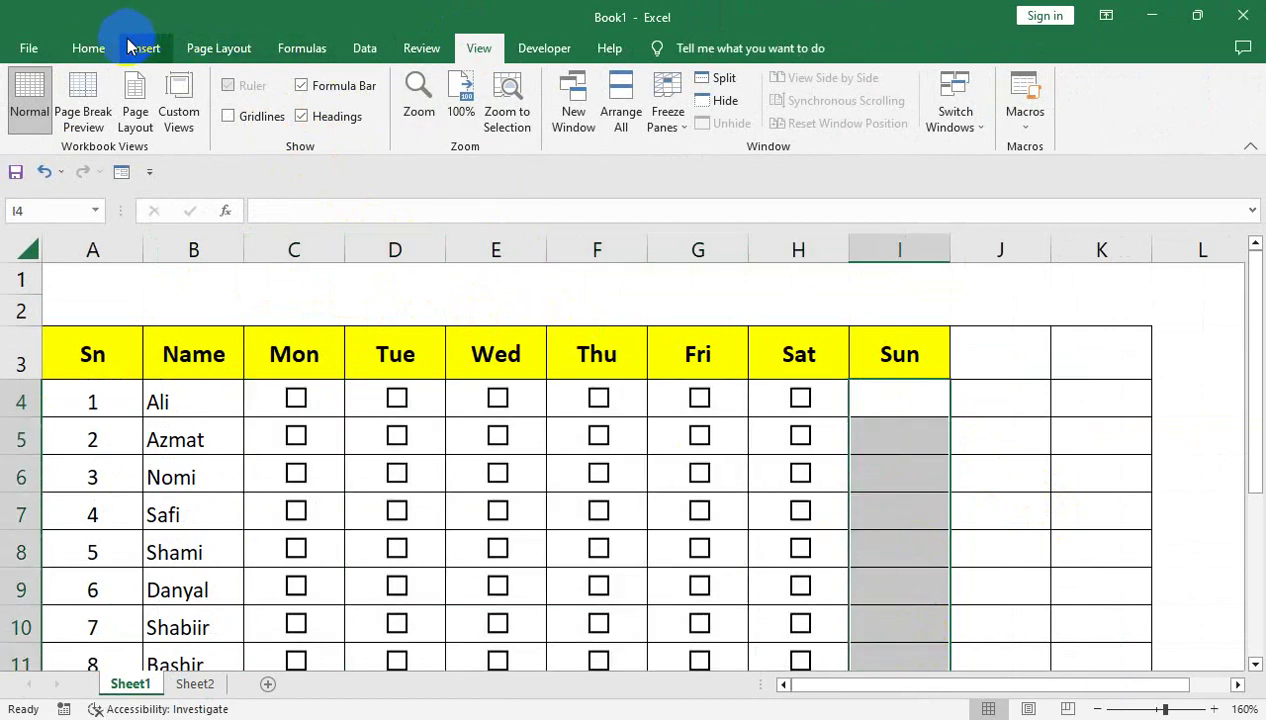
left_click(88, 48)
- Merge I4:I11 into one cell reading WEEKEND and angle the text clockwise
left_click(545, 130)
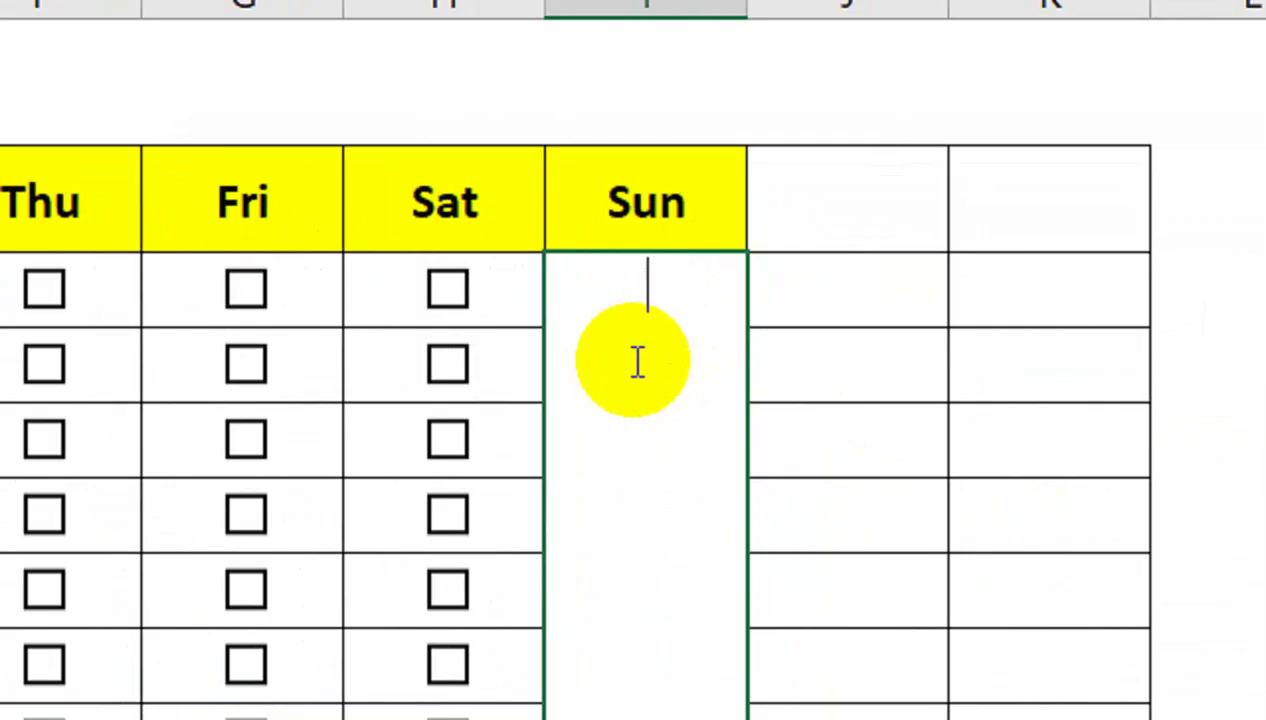
type("WEEKEND")
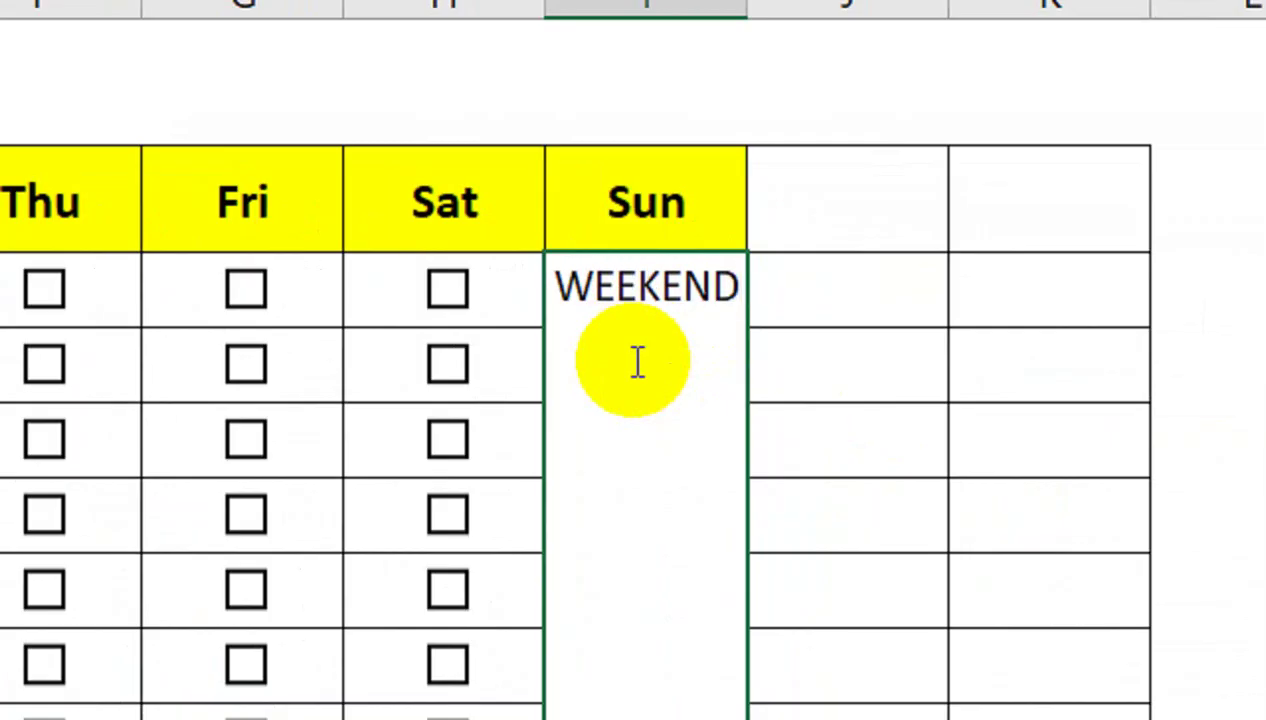
left_click(795, 399)
left_click(700, 416)
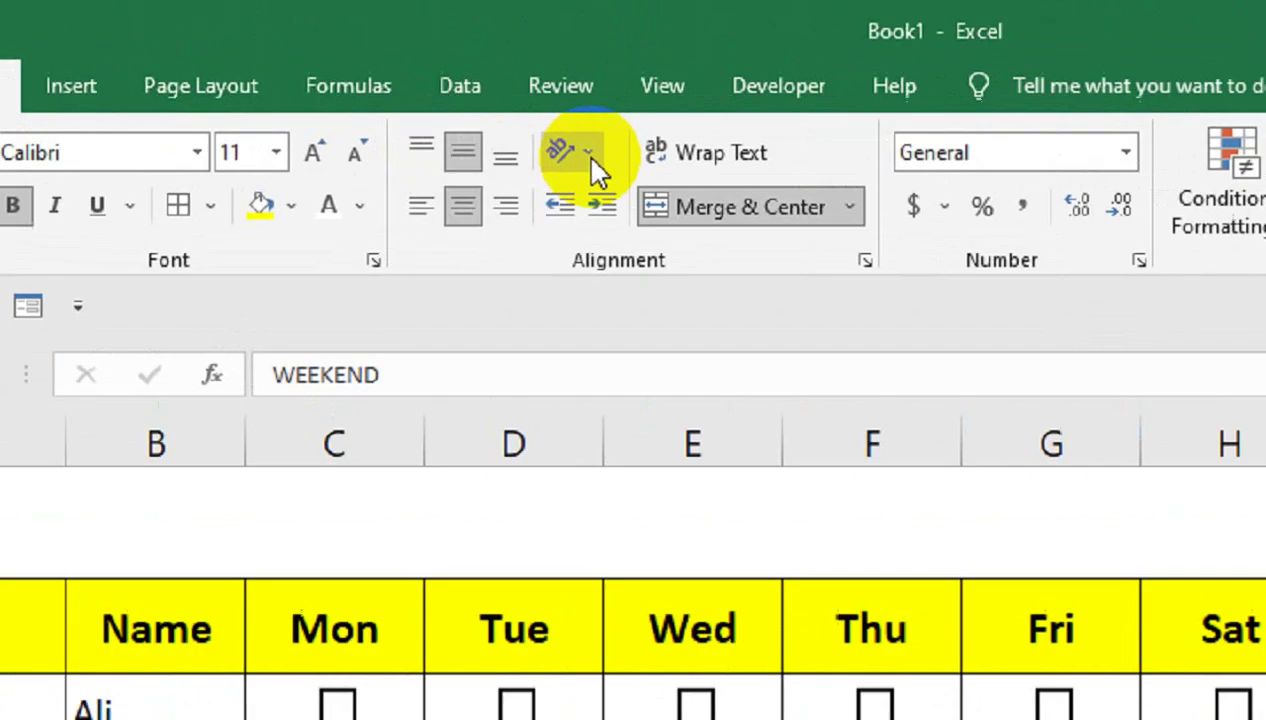
left_click(590, 160)
left_click(655, 265)
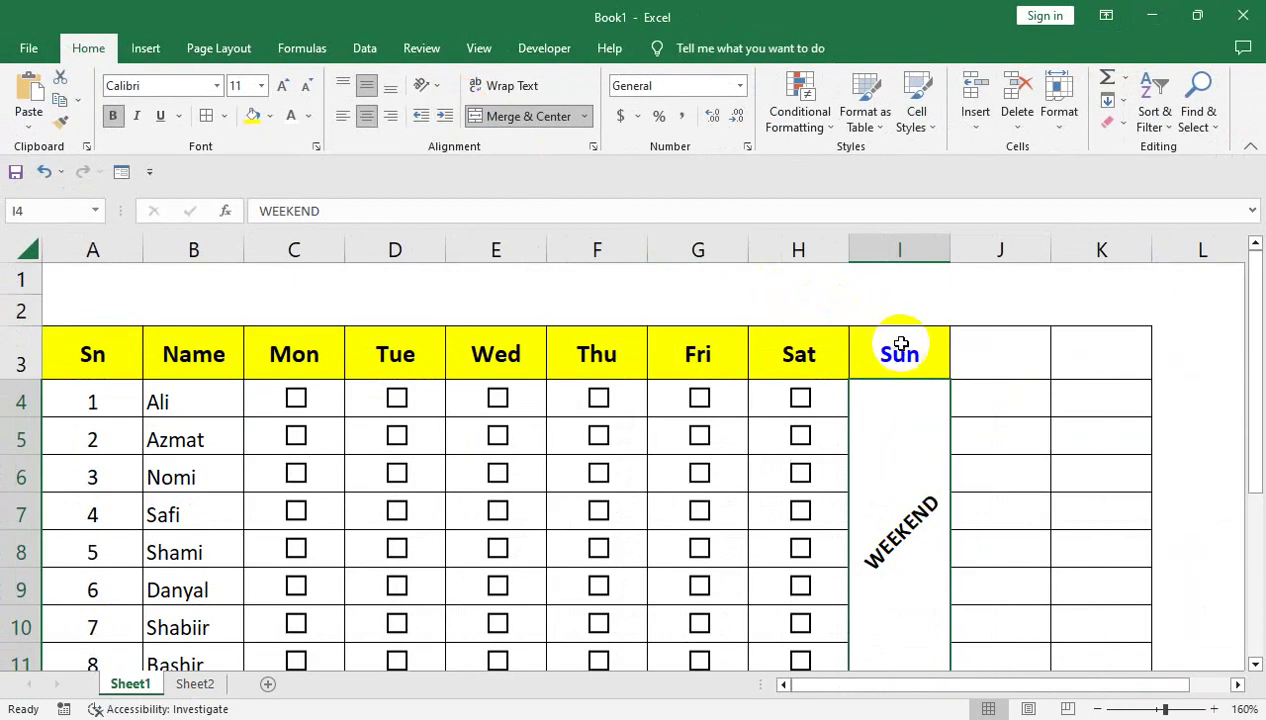
left_click(951, 347)
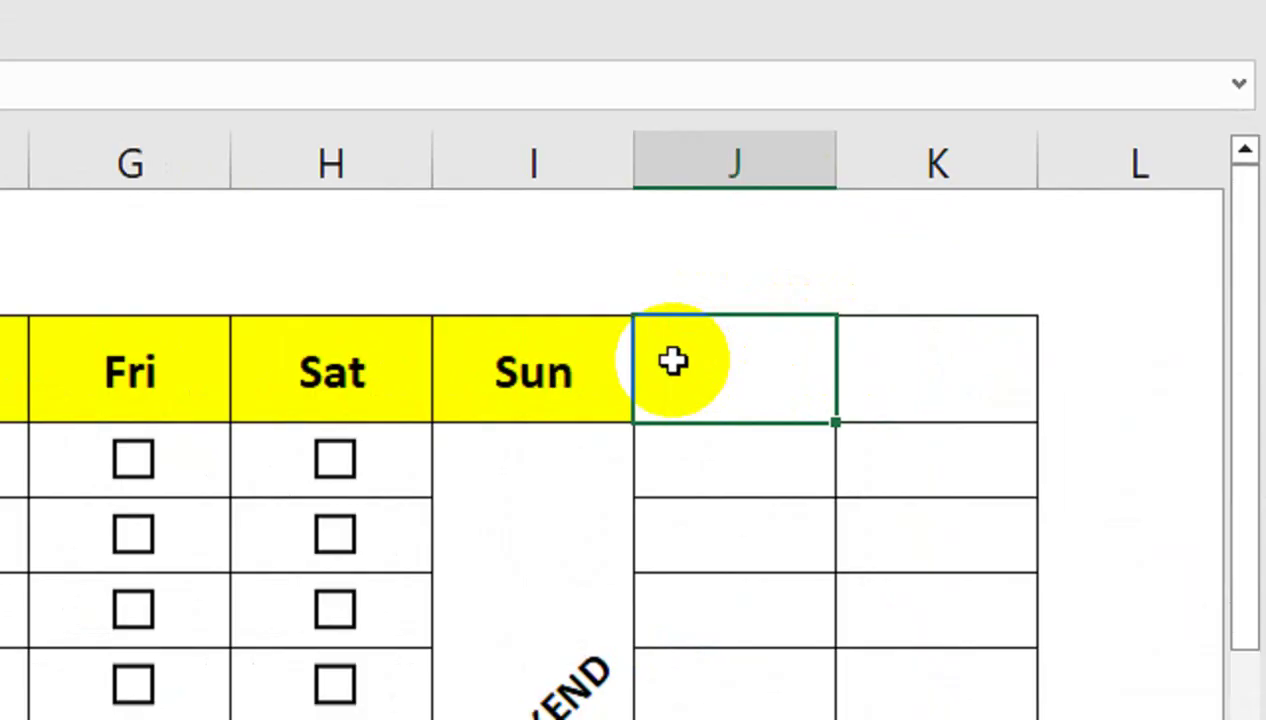
- Finish entering the T-P and T-A headings in J3 and K3
type("T-P")
key("Tab")
type("T-A")
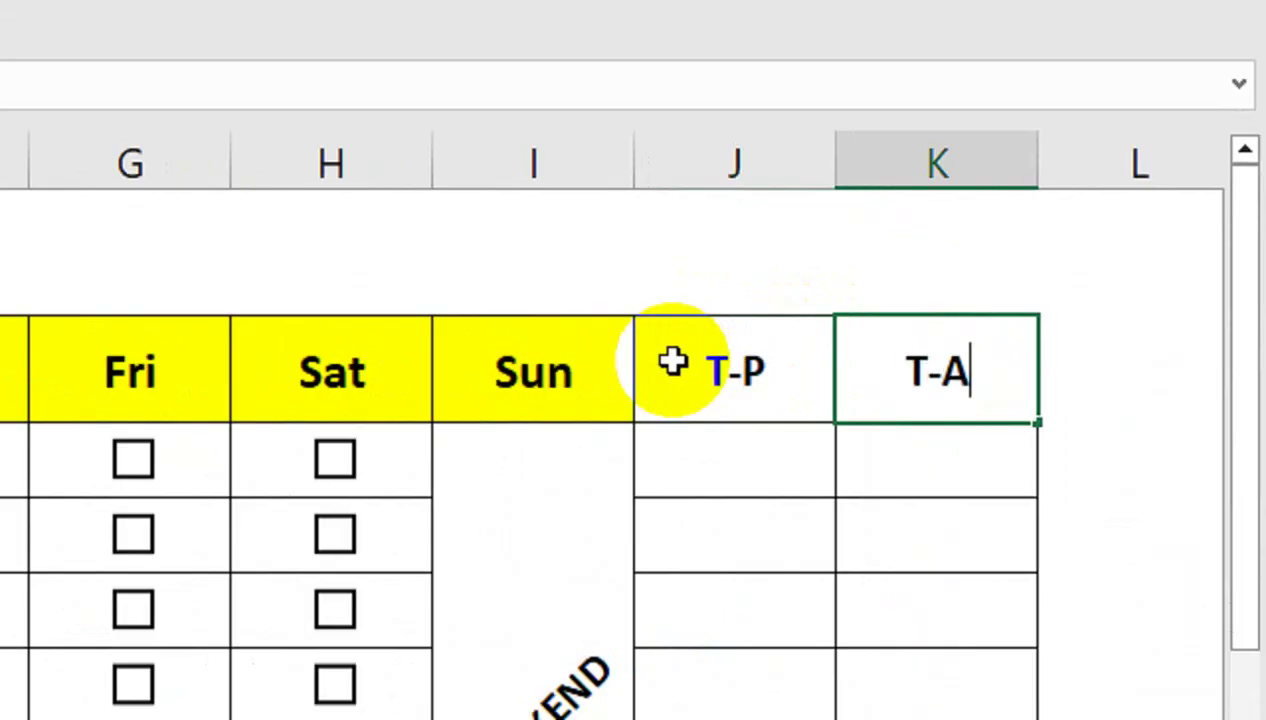
key("Return")
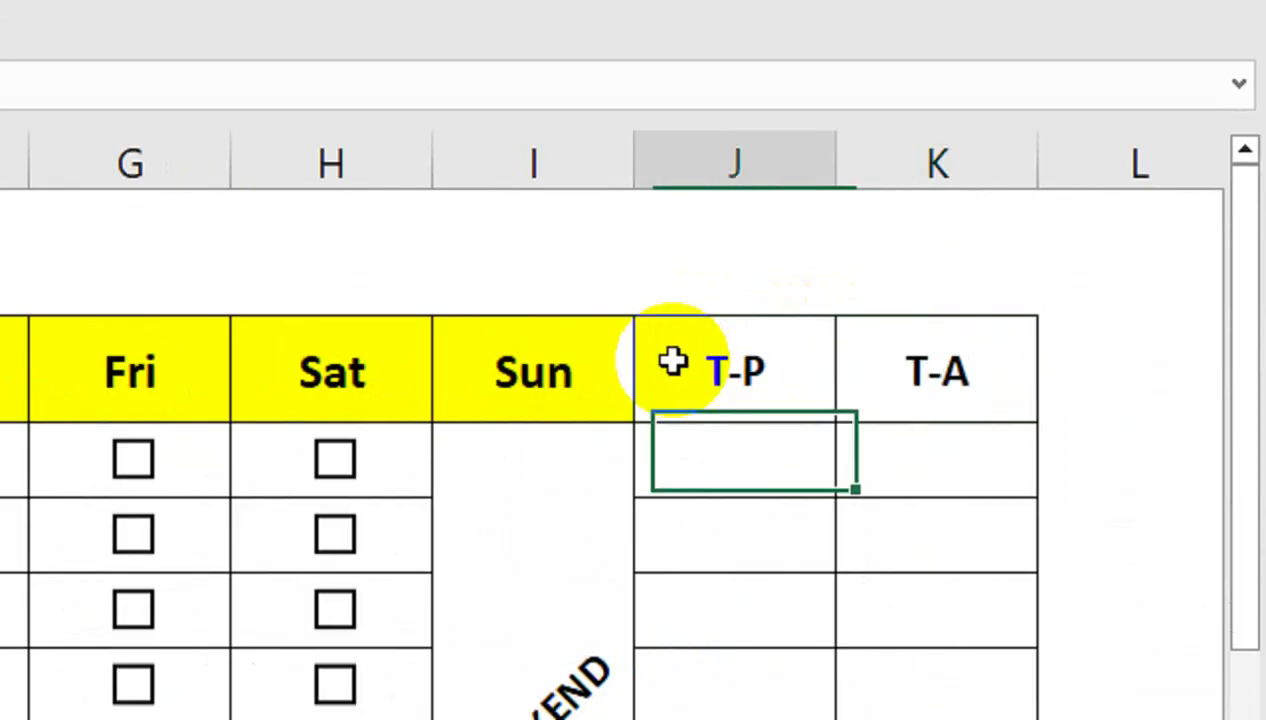
- Give the T-P and T-A headers a black fill, white text and a larger font size
left_click(673, 363)
left_click_drag(838, 383, 852, 386)
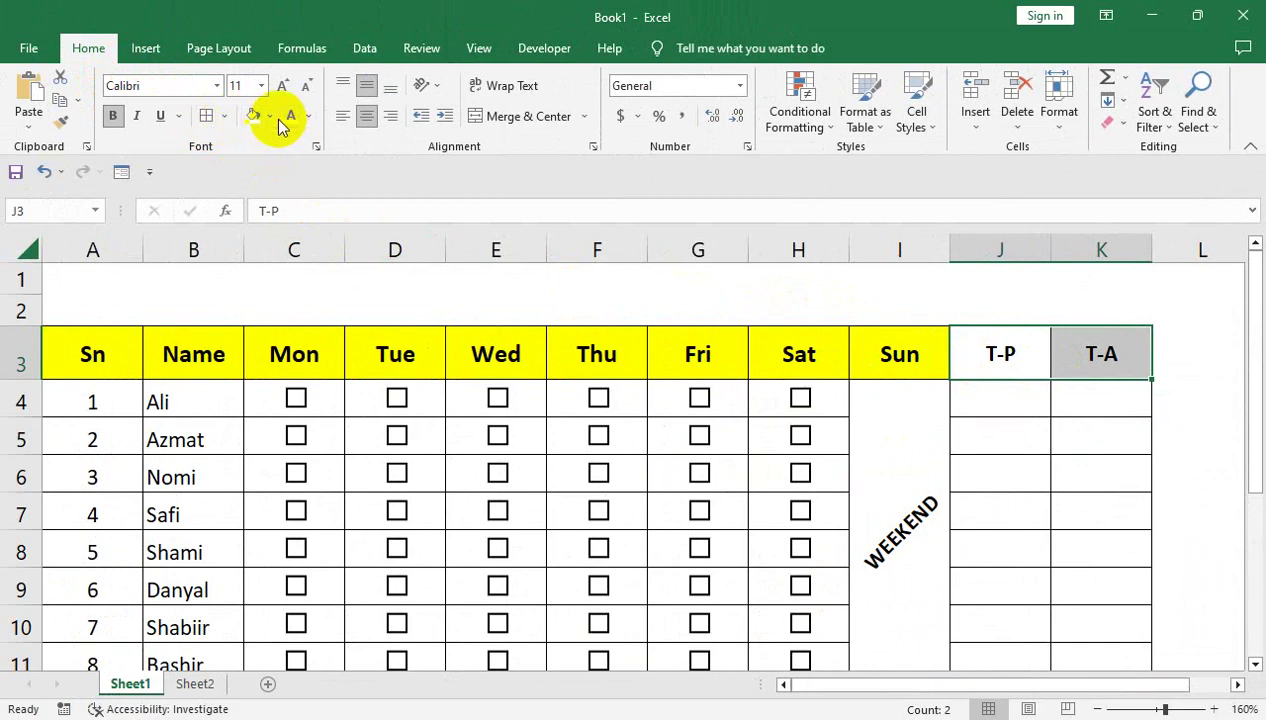
left_click(269, 116)
left_click(263, 159)
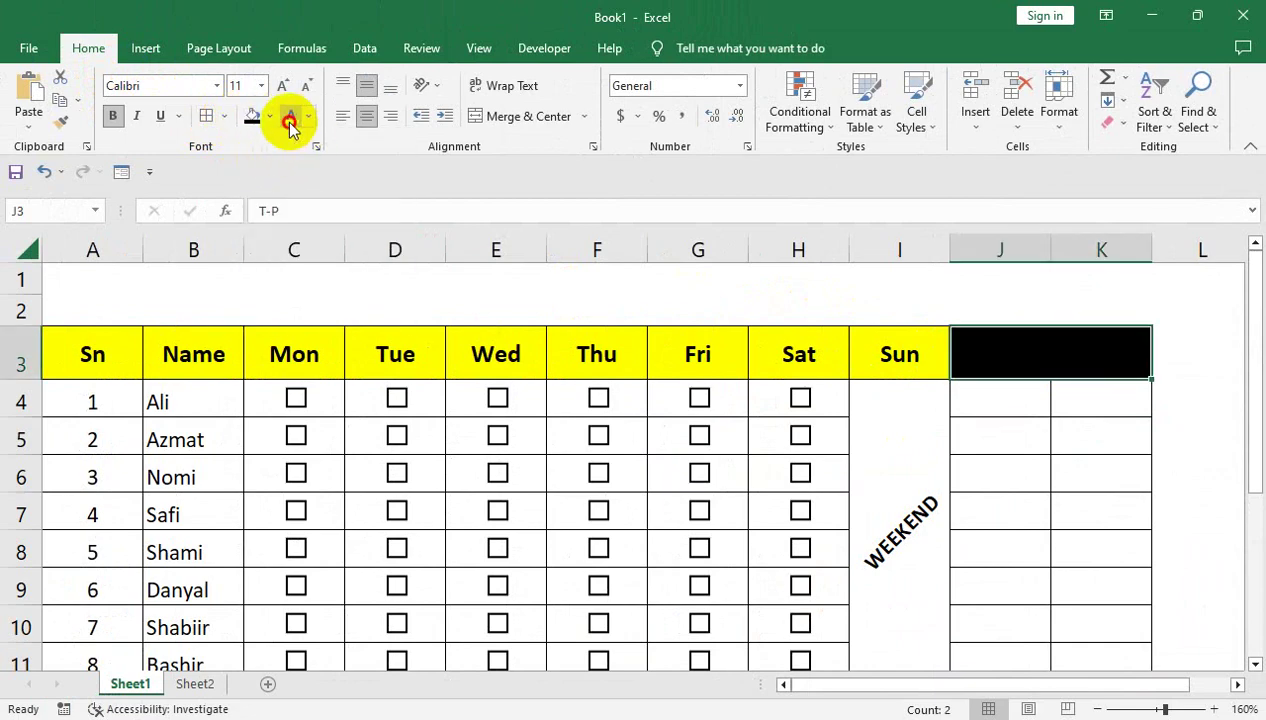
left_click(289, 119)
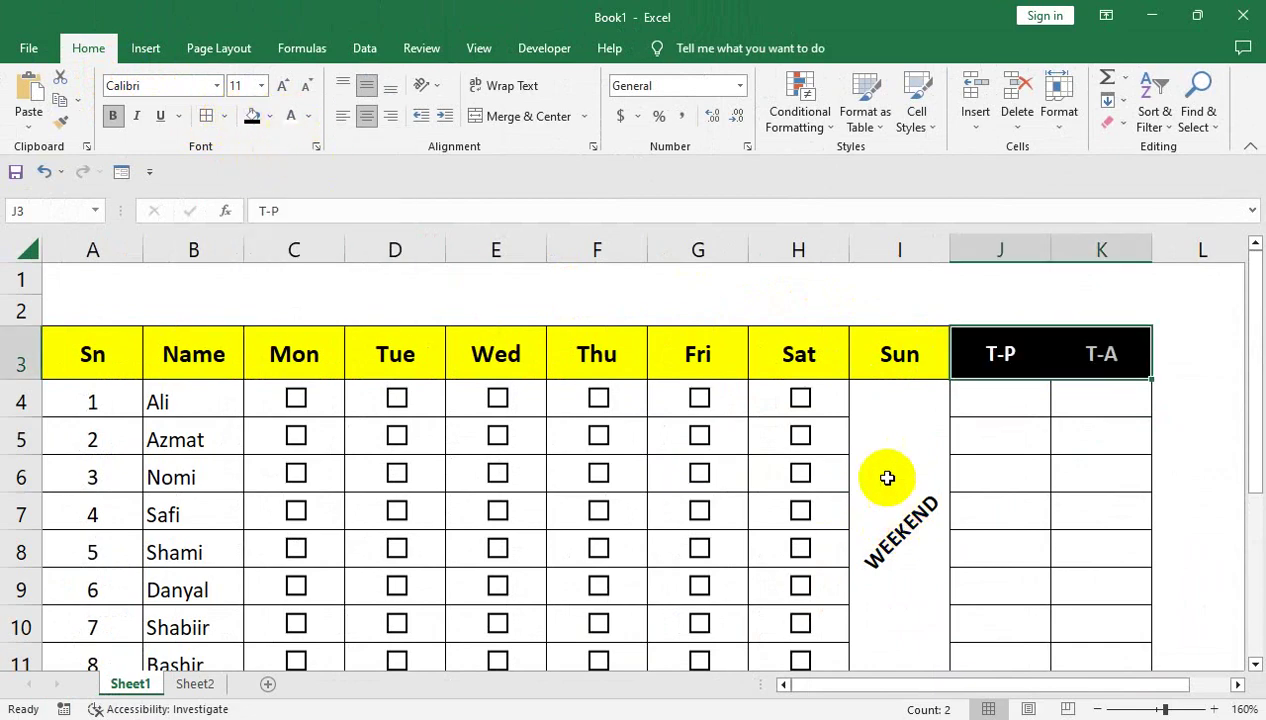
left_click(284, 88)
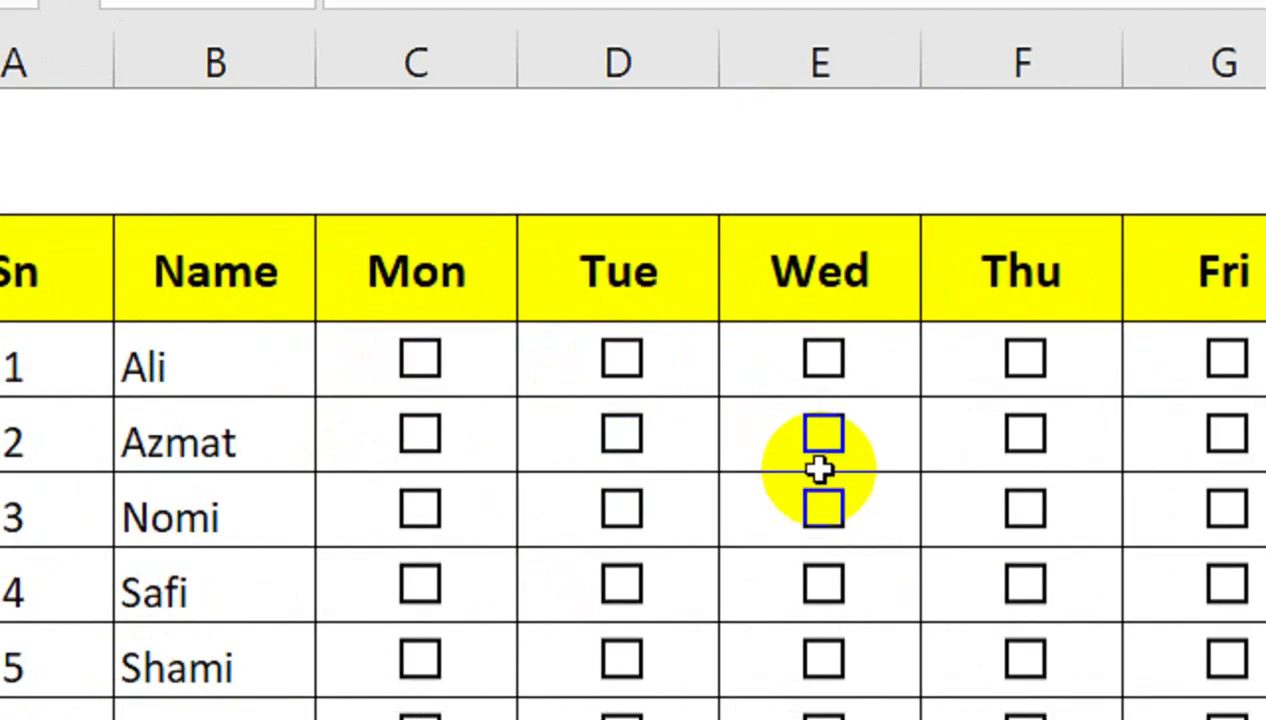
left_click(697, 357)
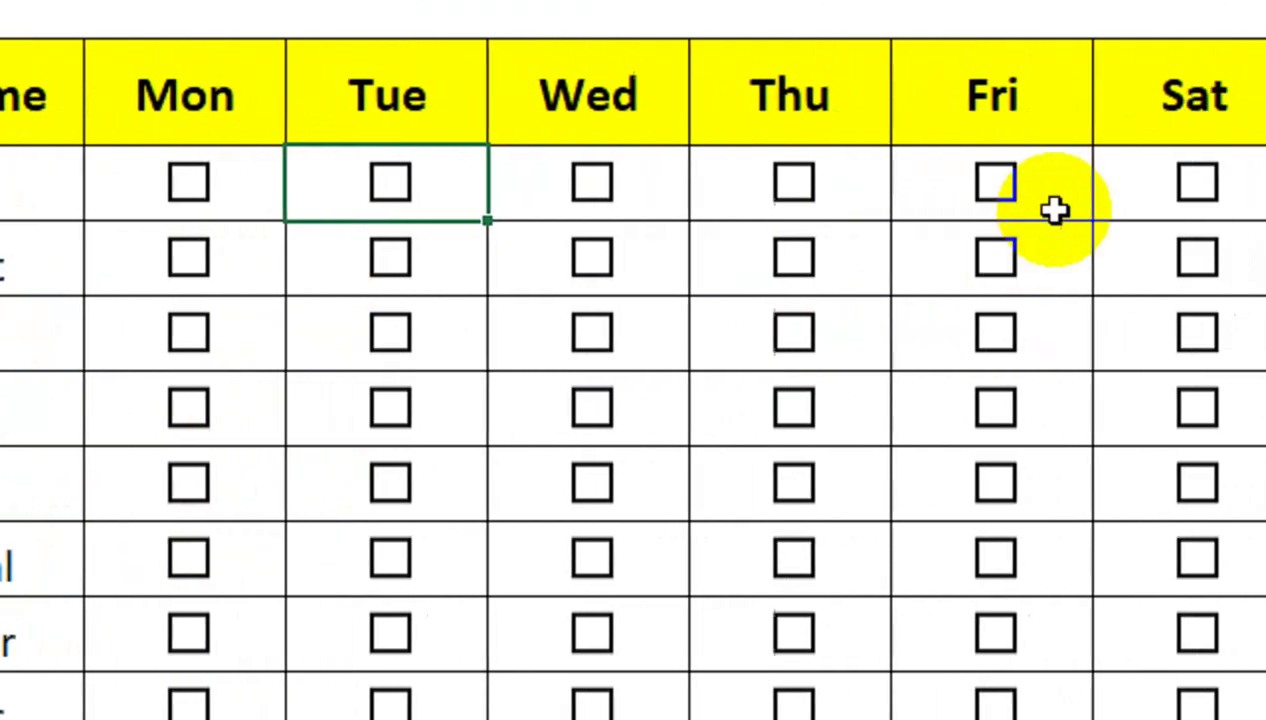
left_click(960, 196)
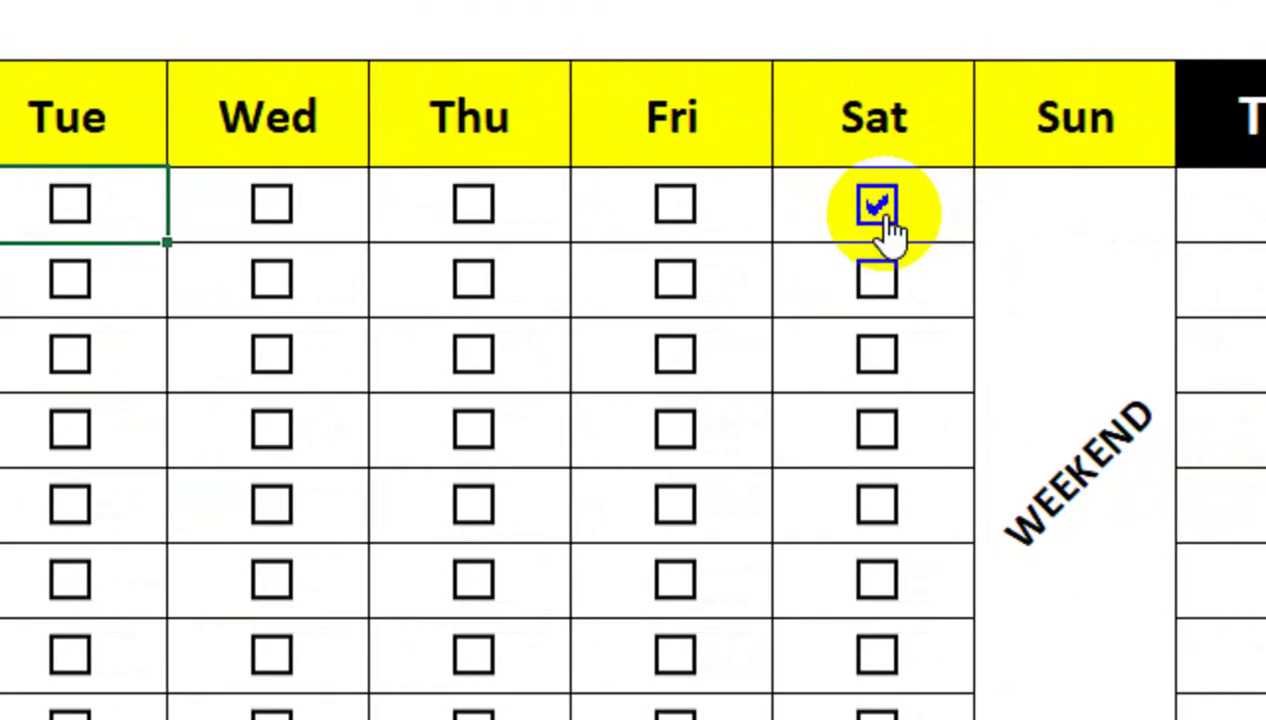
left_click(893, 215)
left_click(885, 205)
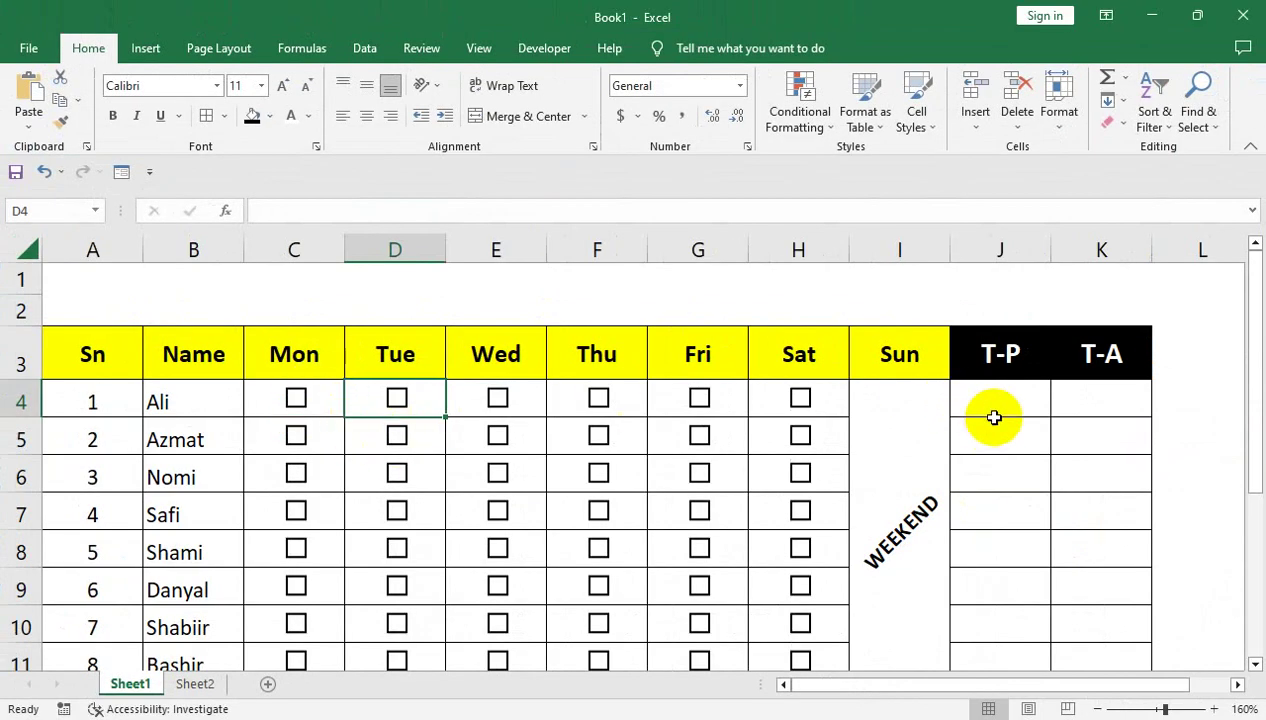
left_click(994, 412)
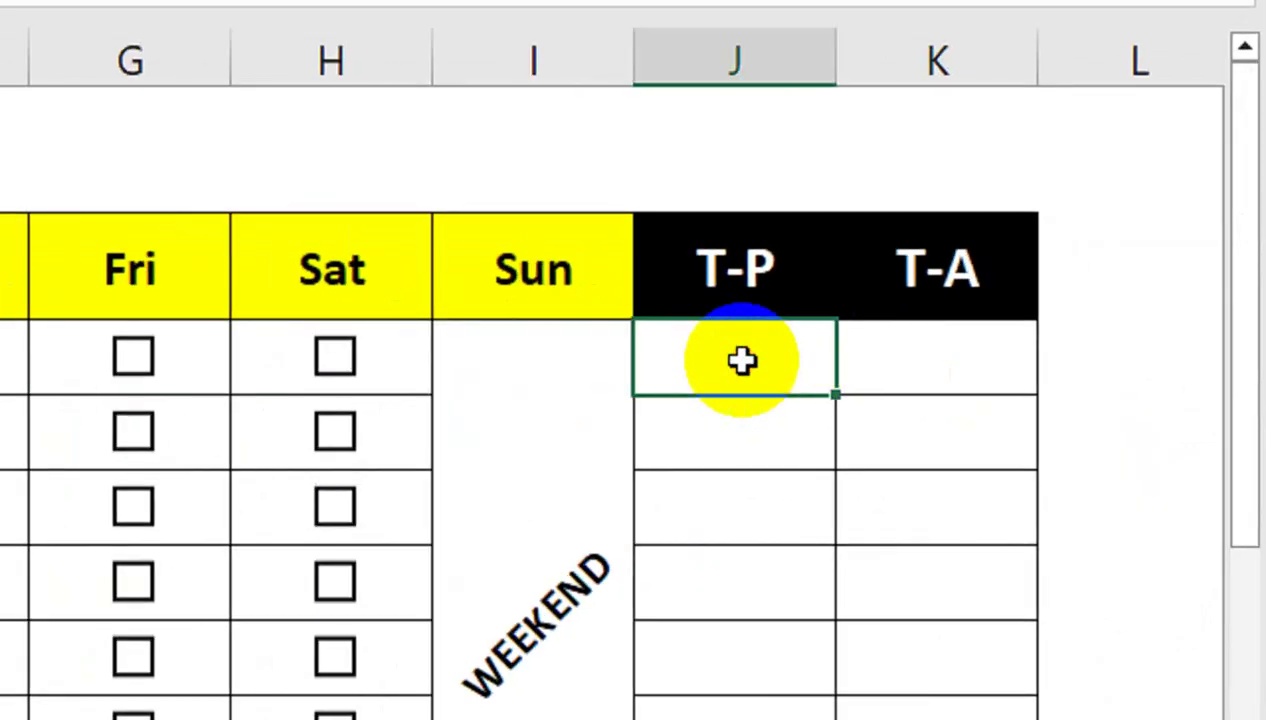
- Enter =COUNTIF(C4:H4,TRUE) in J4 to count Ali's ticked days, then select J4:K11
type("=COUNTI")
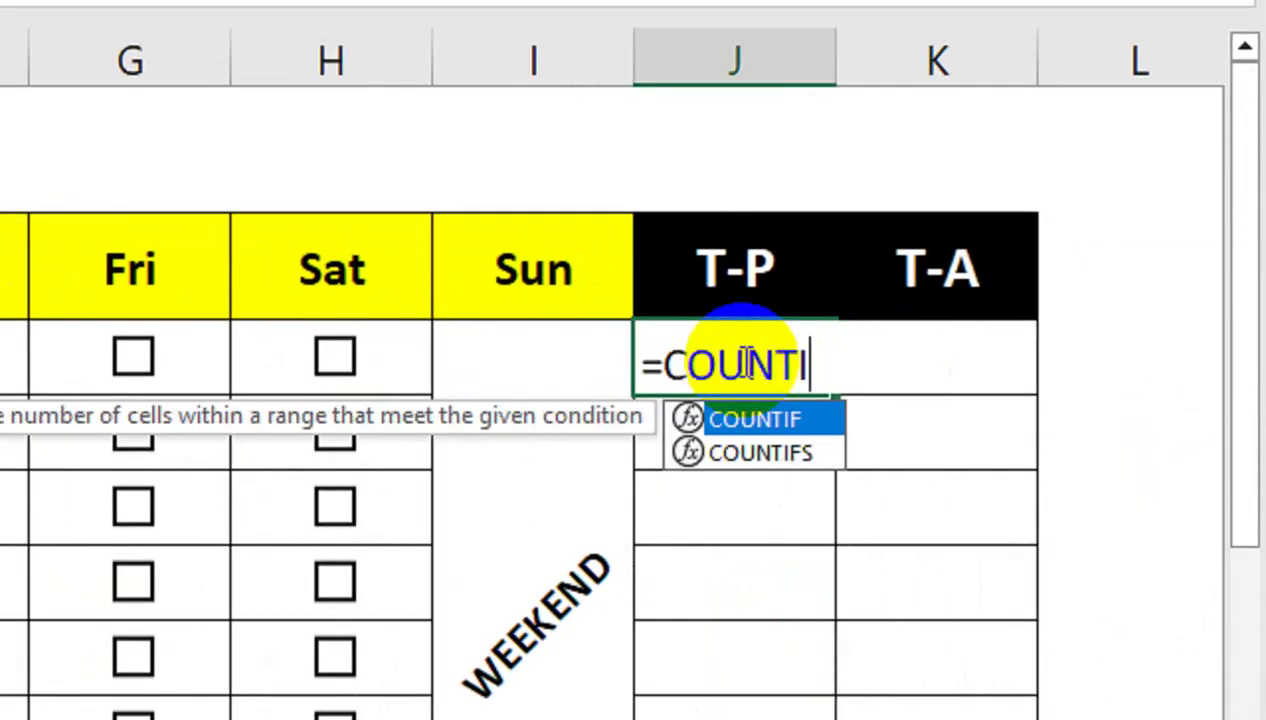
type("F(")
key("Left")
key("Left")
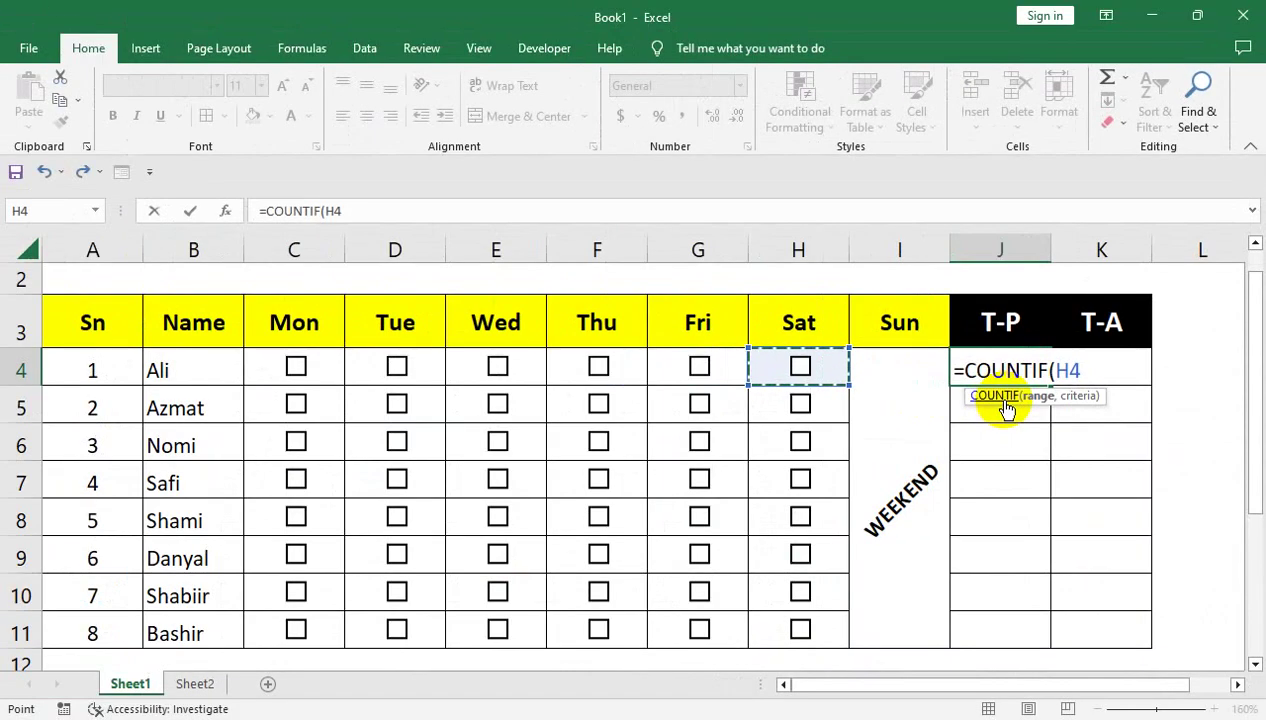
key("shift+Left")
key("shift+Left")
key("shift+Left")
key("shift+Left")
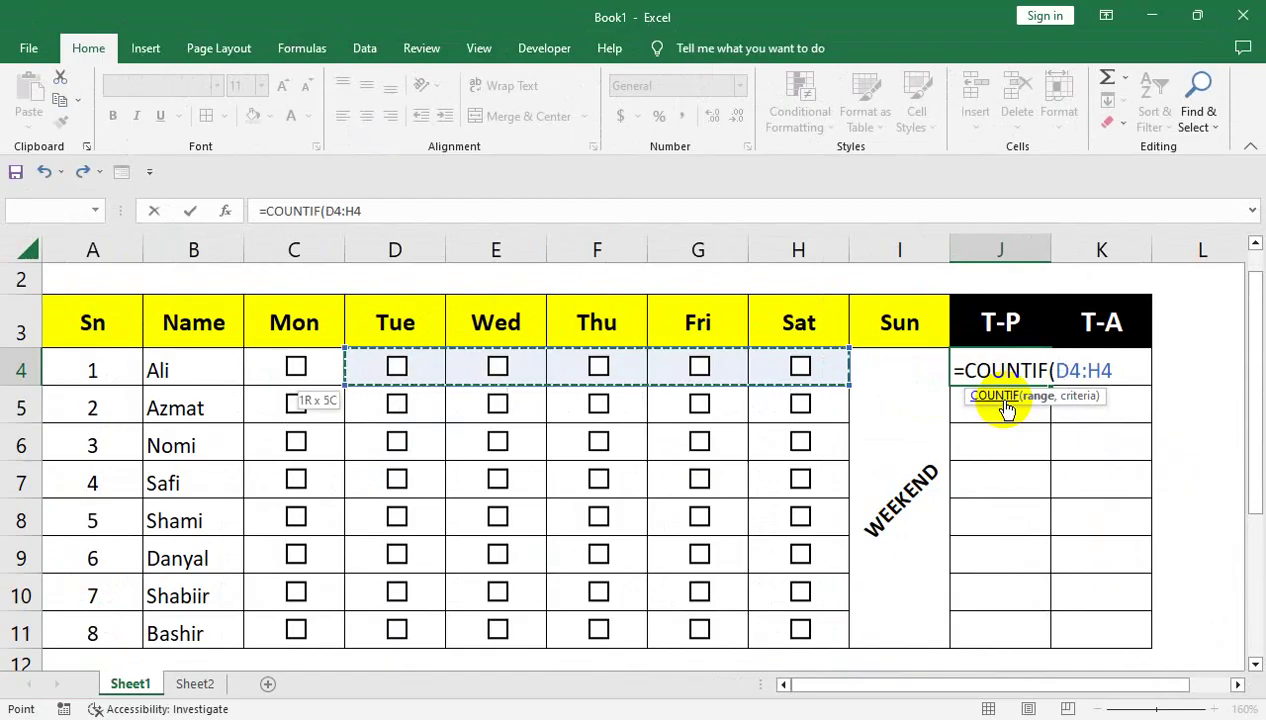
key("shift+Left")
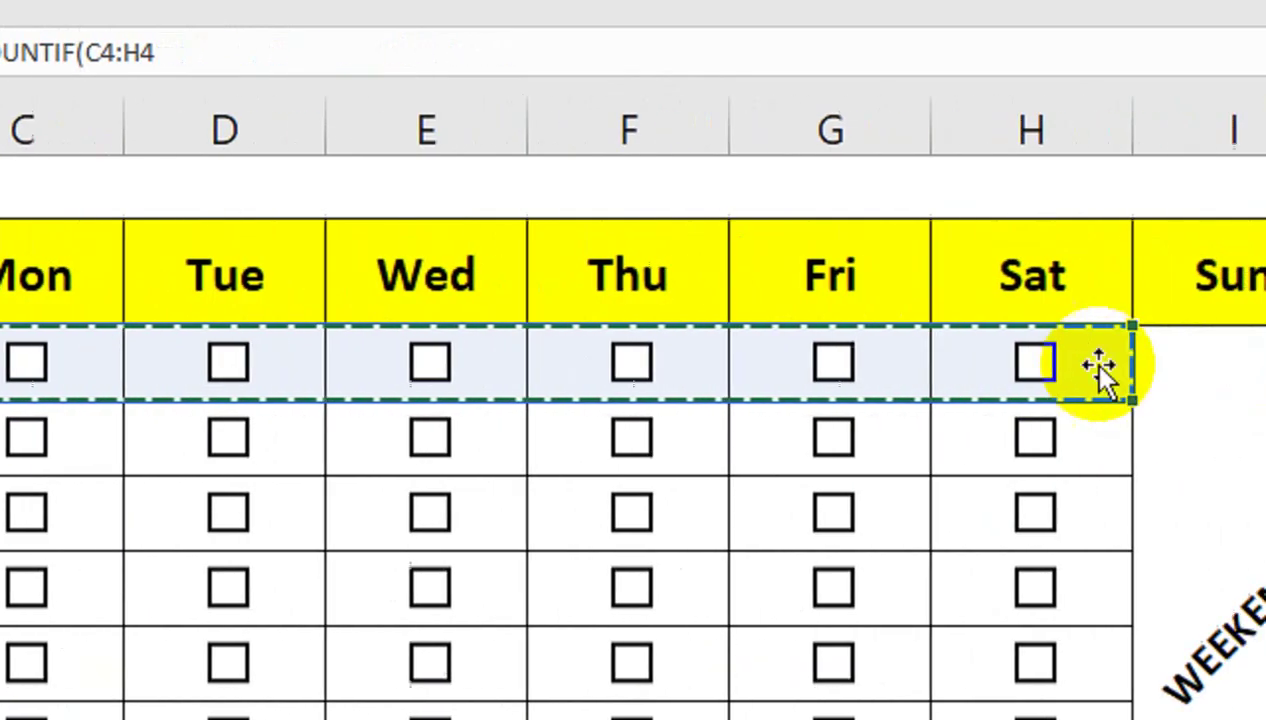
type(",")
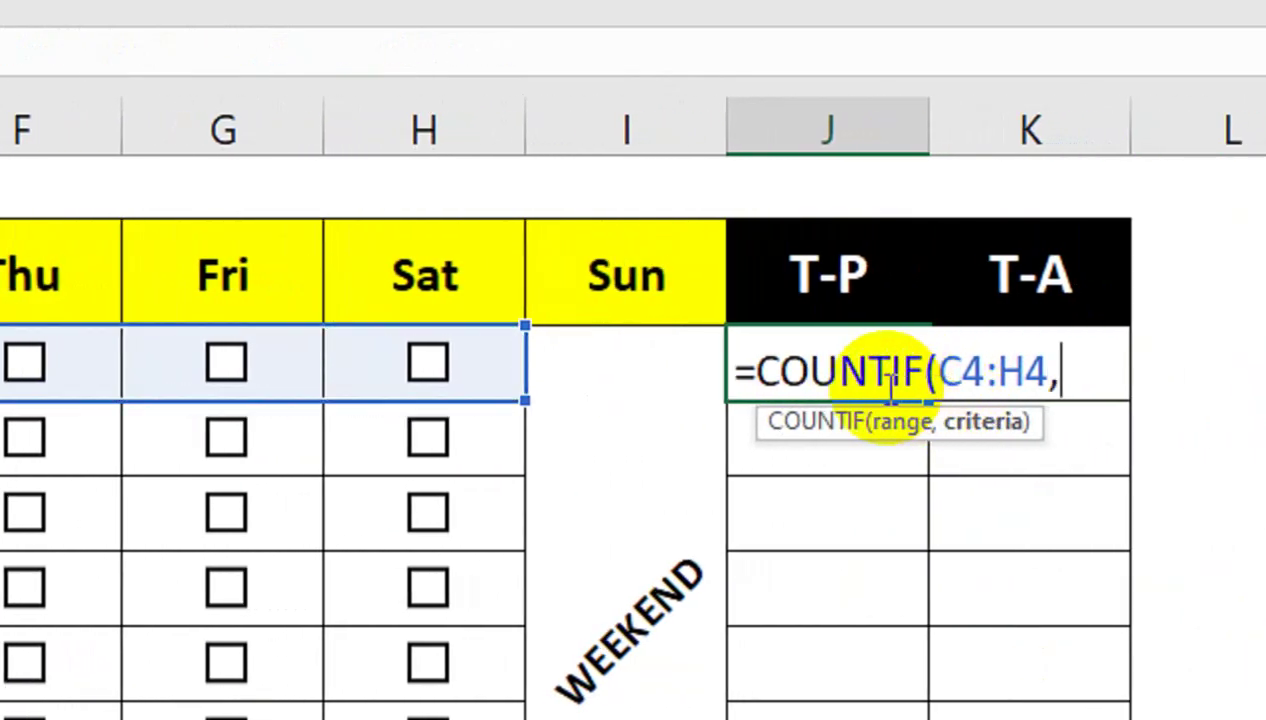
type("TRU")
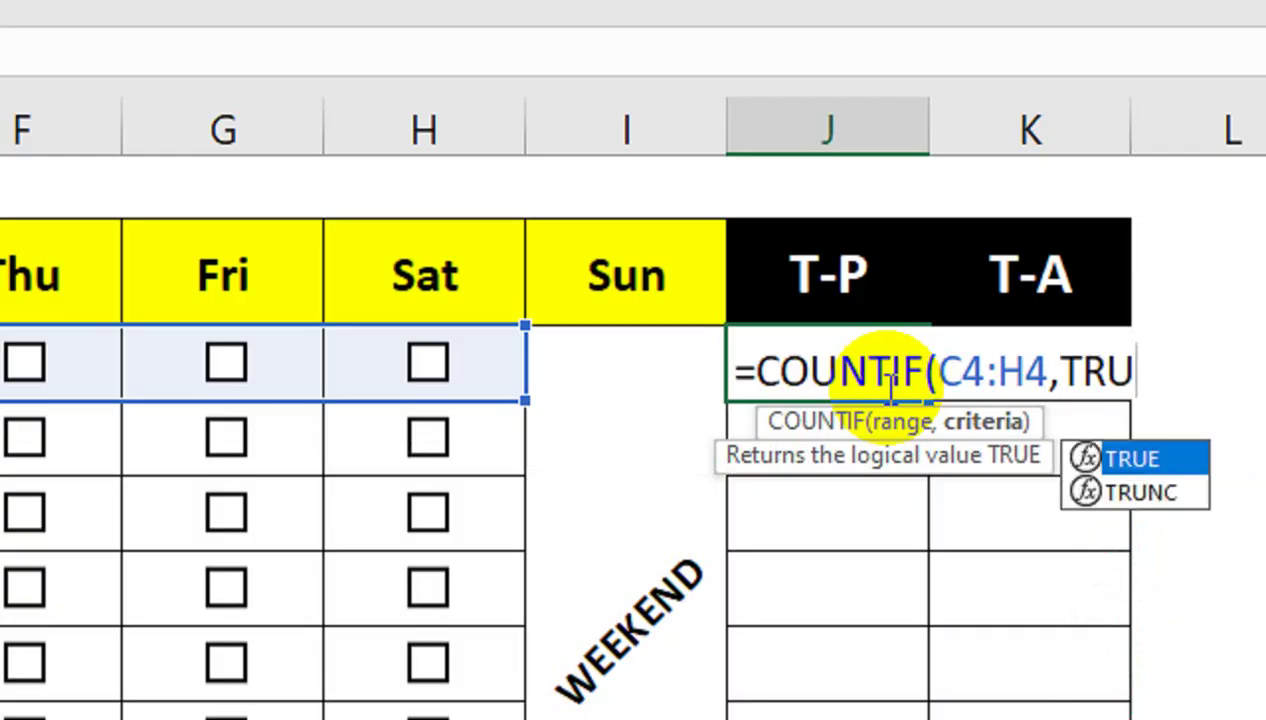
type("E)")
key("Return")
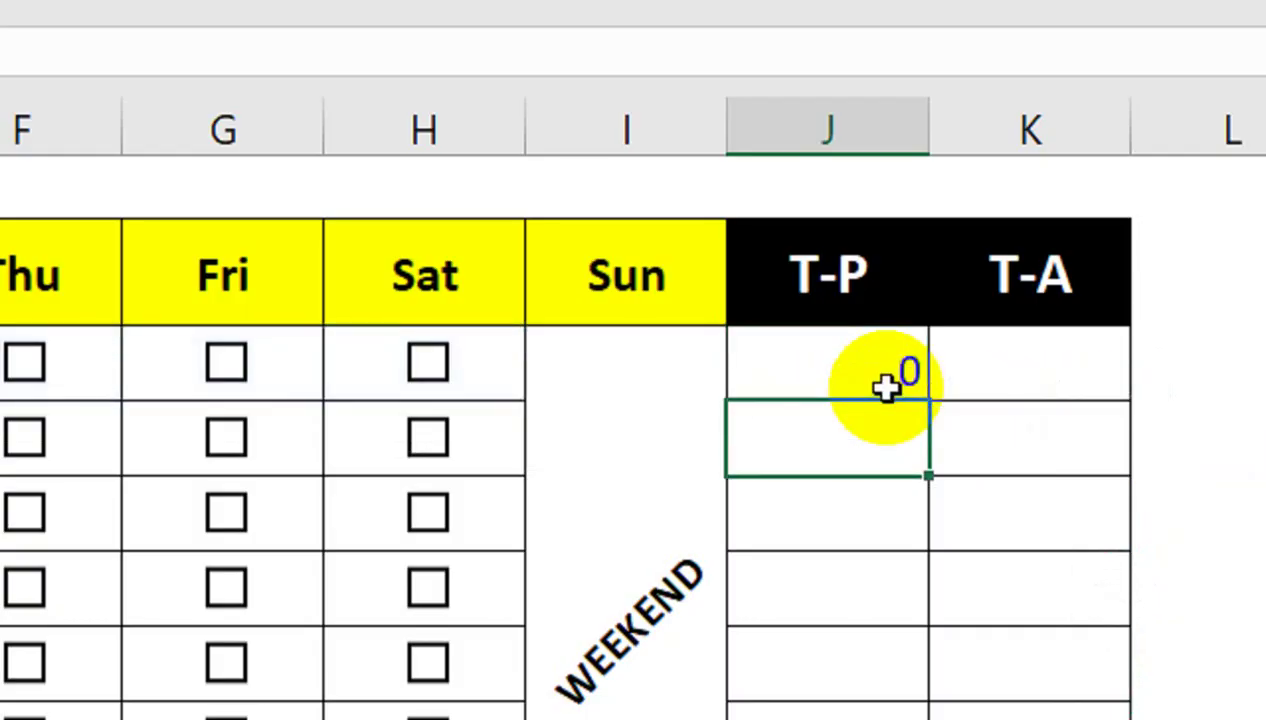
left_click_drag(884, 386, 1100, 630)
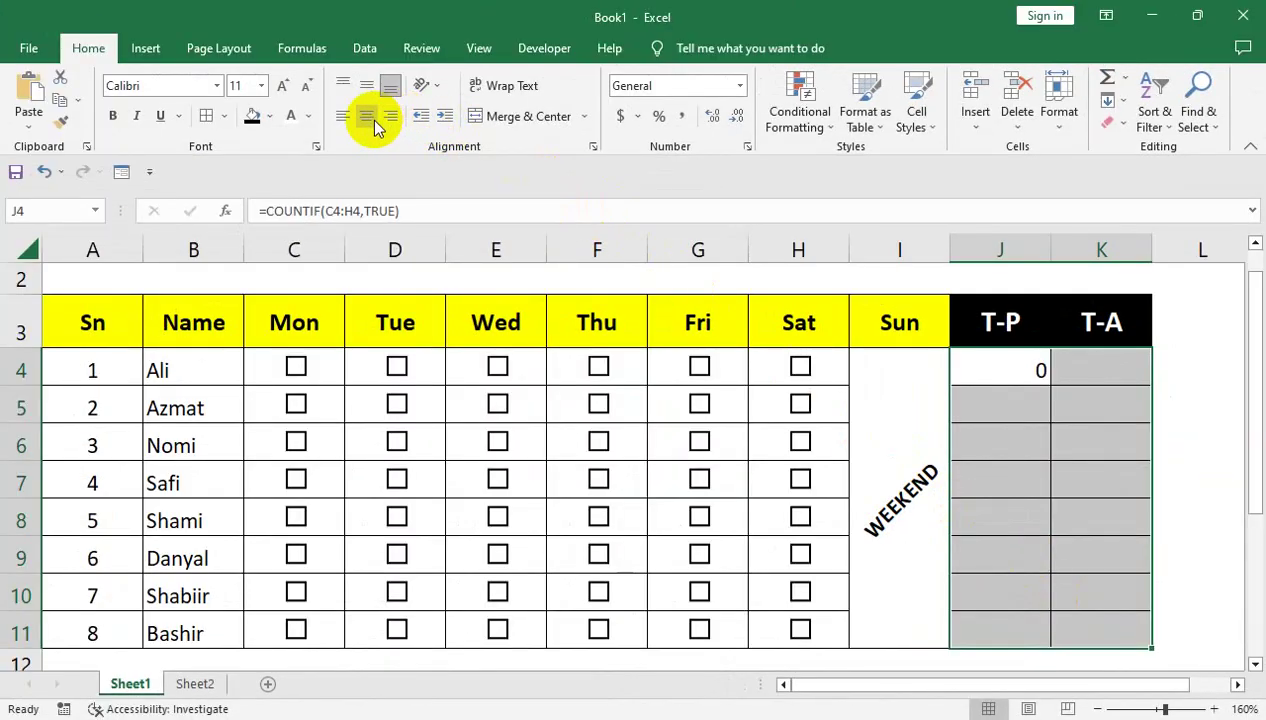
- Tick Ali's Sat, Fri, Thu and Wed boxes and copy the T-P formula down to every student
left_click(876, 368)
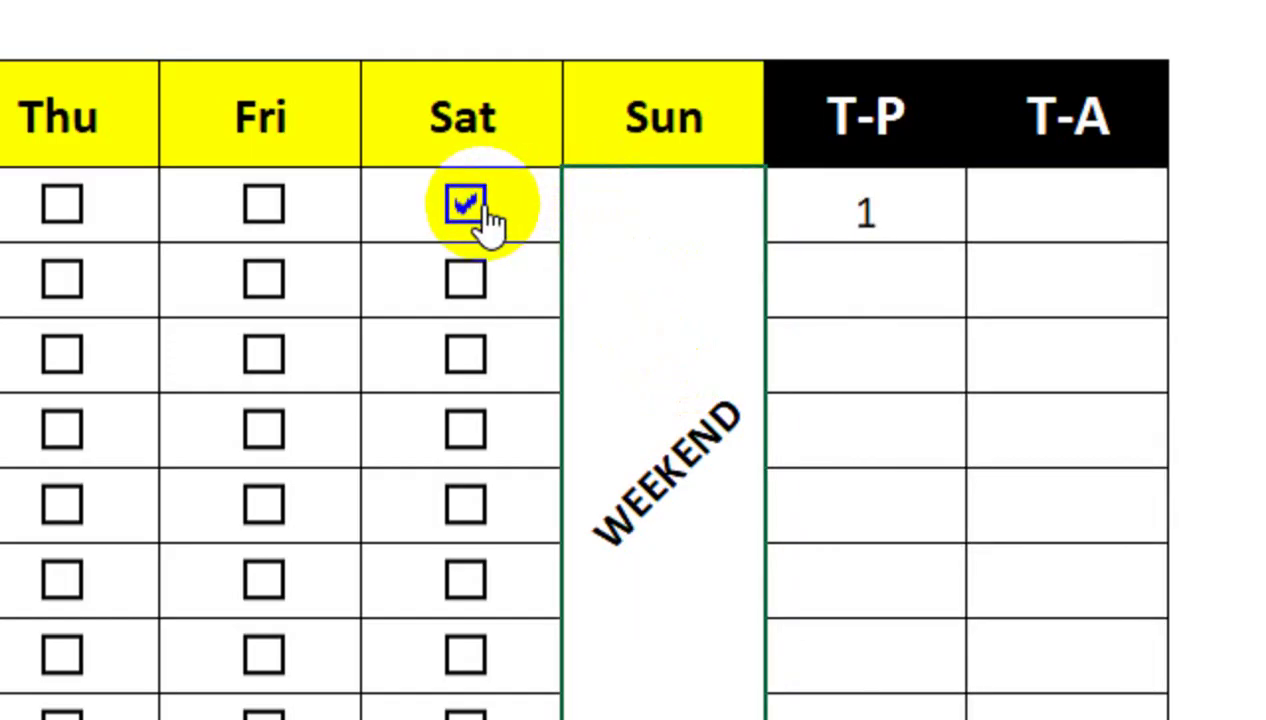
left_click(275, 205)
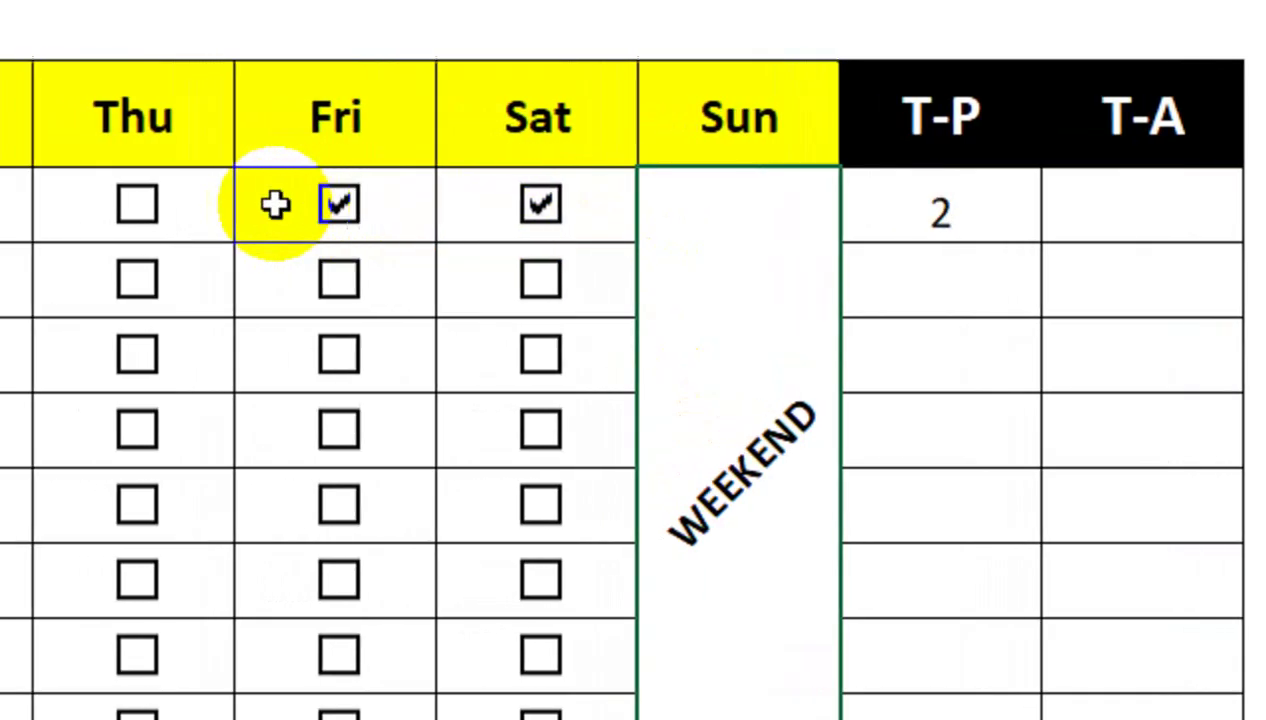
left_click(310, 205)
left_click(96, 205)
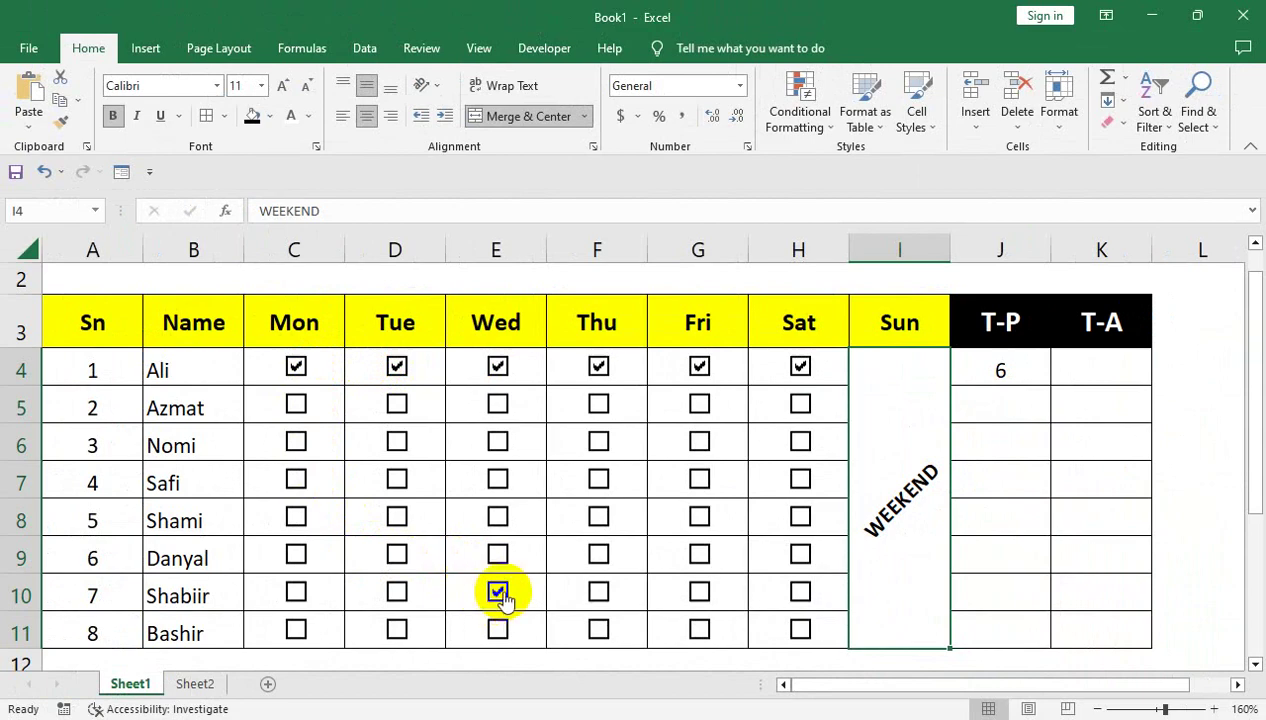
left_click(990, 357)
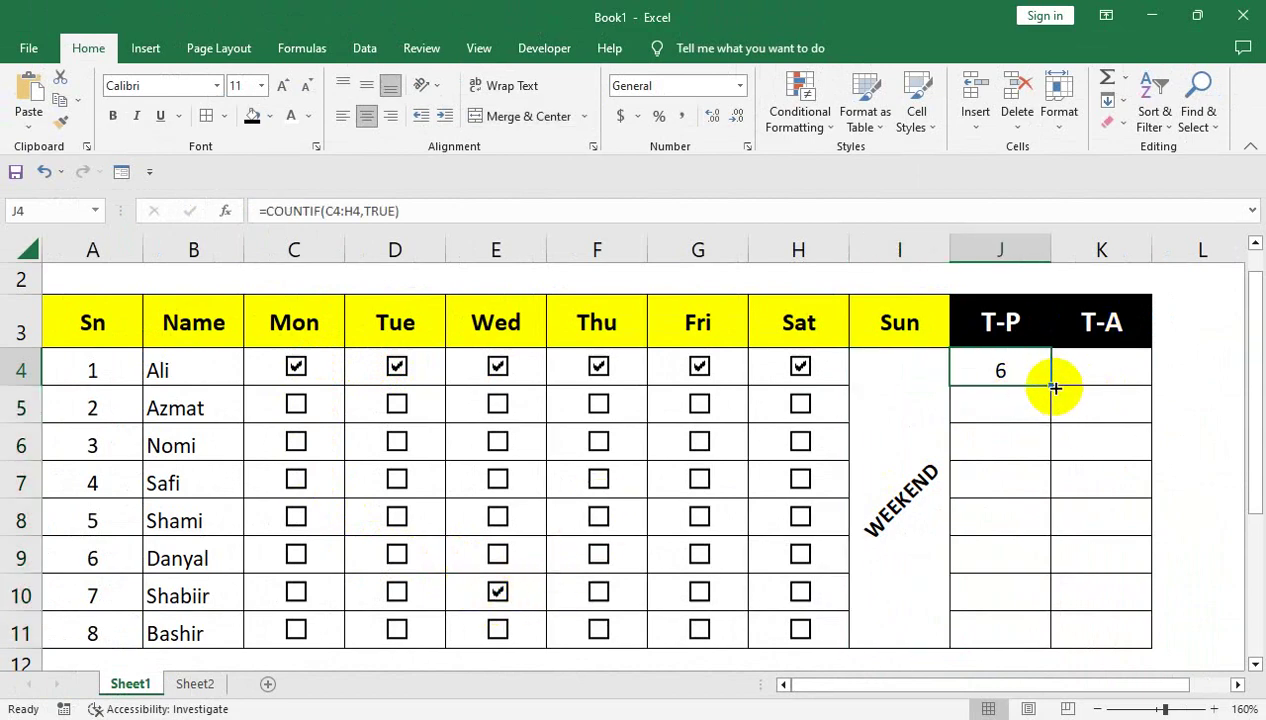
double_click(1050, 386)
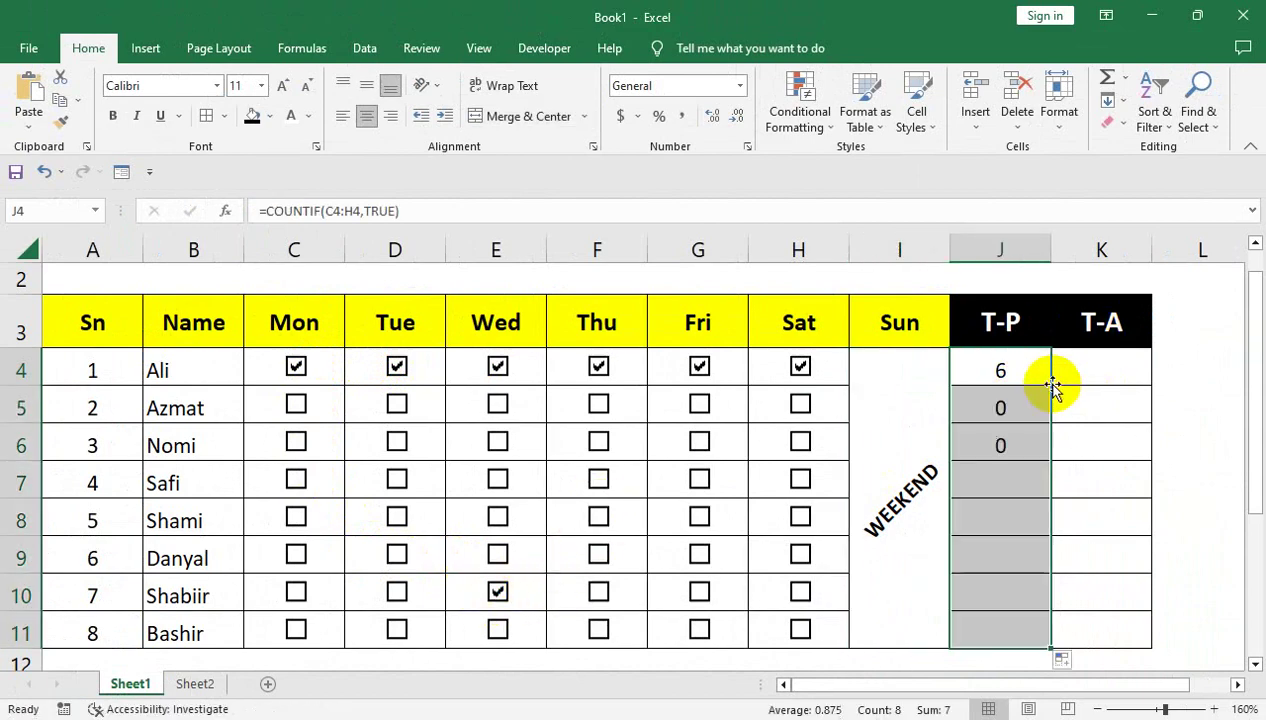
- Tick three of Safi's days and all of Azmat's days to test the T-P totals
left_click(795, 480)
left_click(706, 485)
left_click(500, 485)
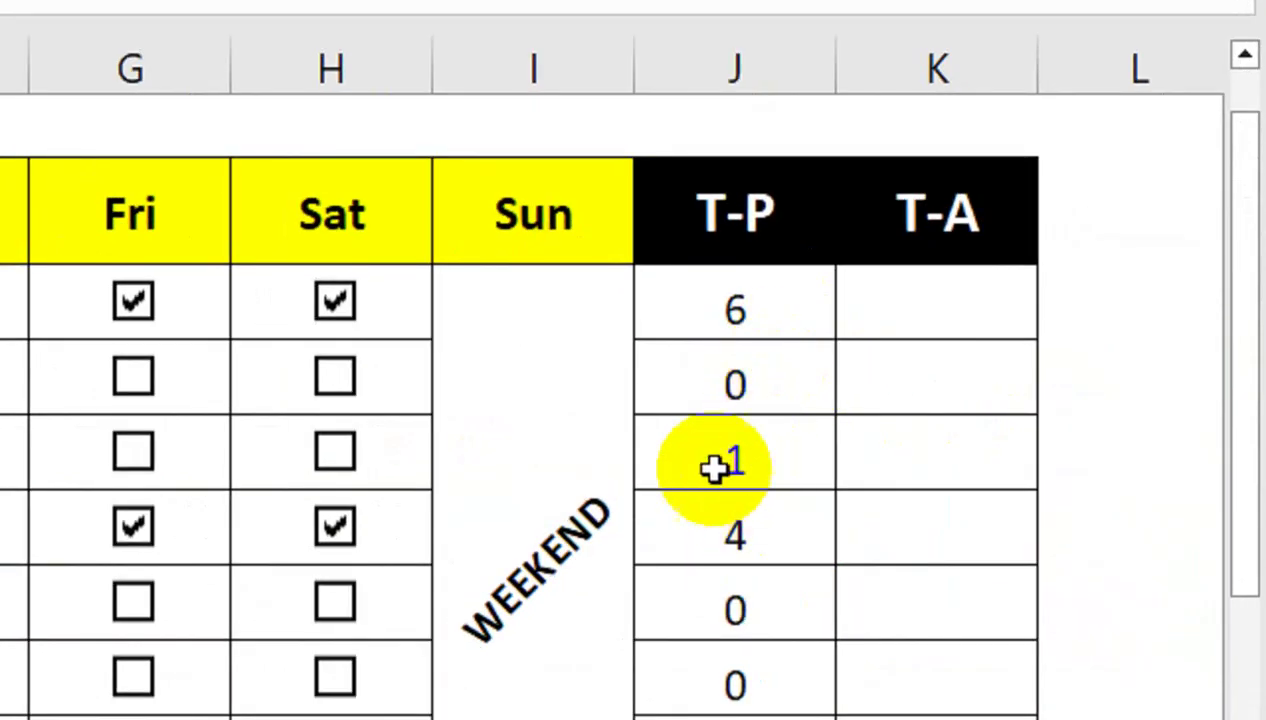
left_click(799, 405)
left_click(212, 380)
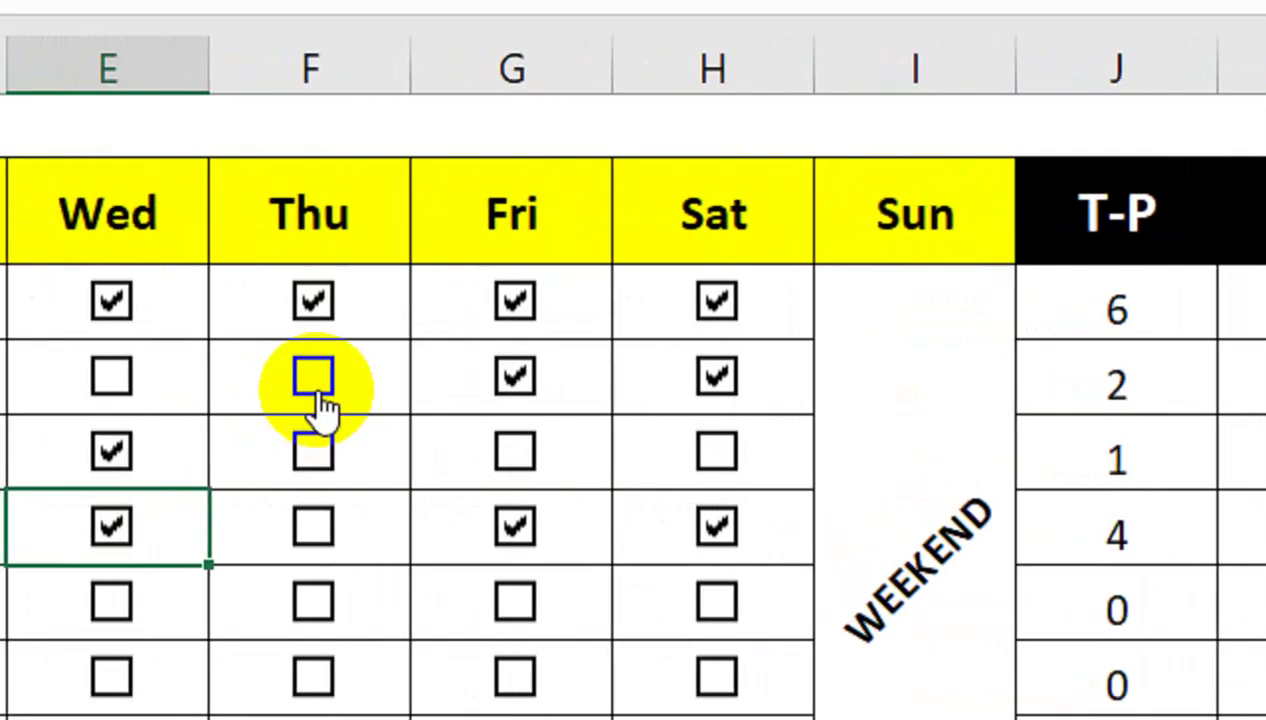
left_click(316, 385)
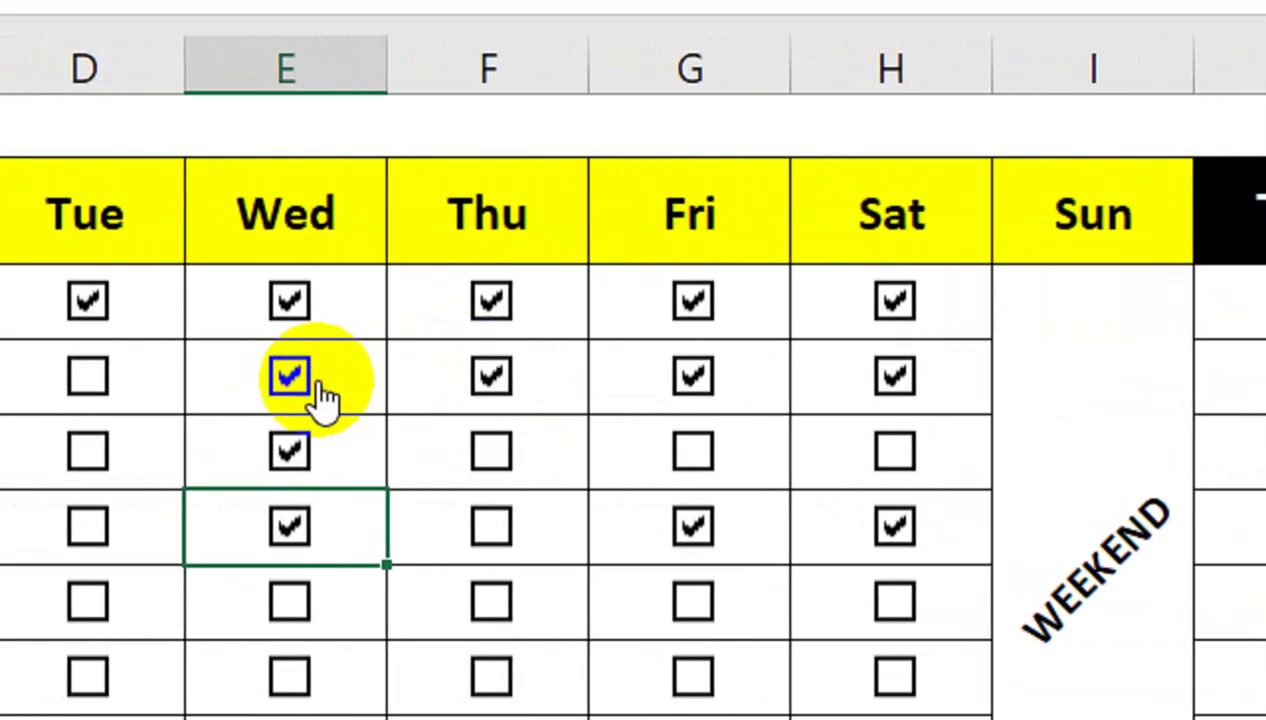
left_click(322, 398)
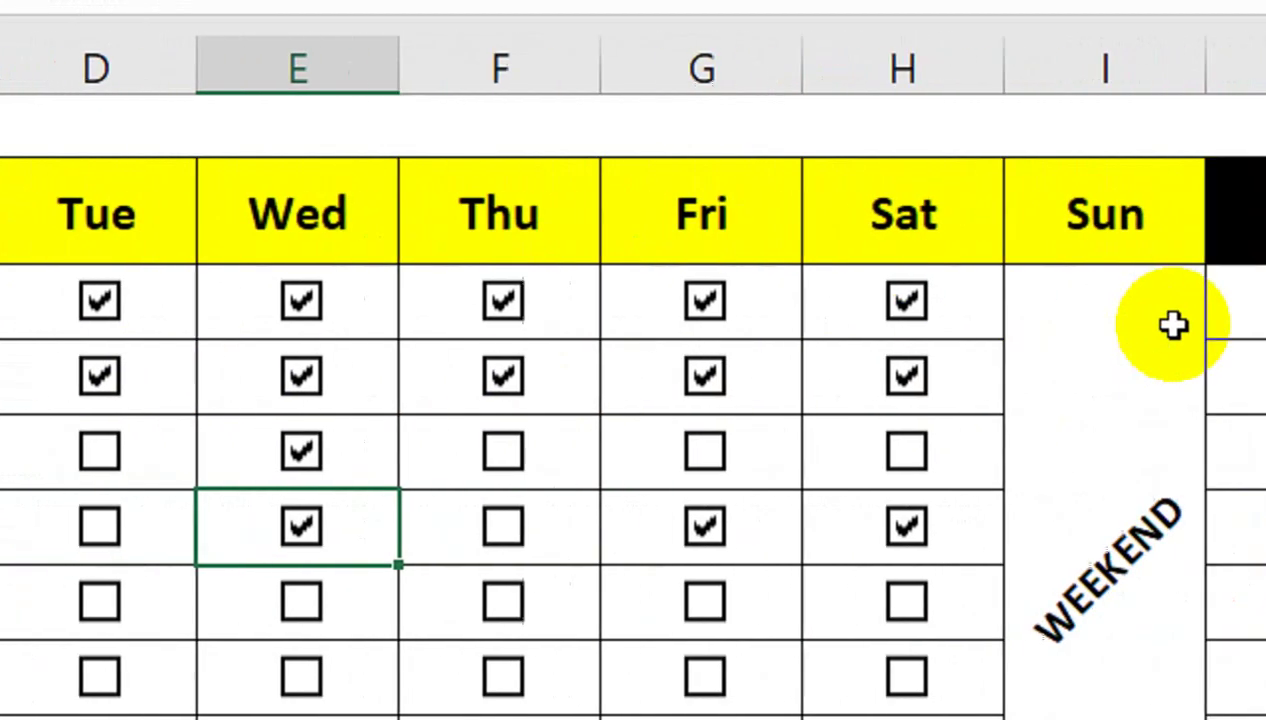
left_click(950, 262)
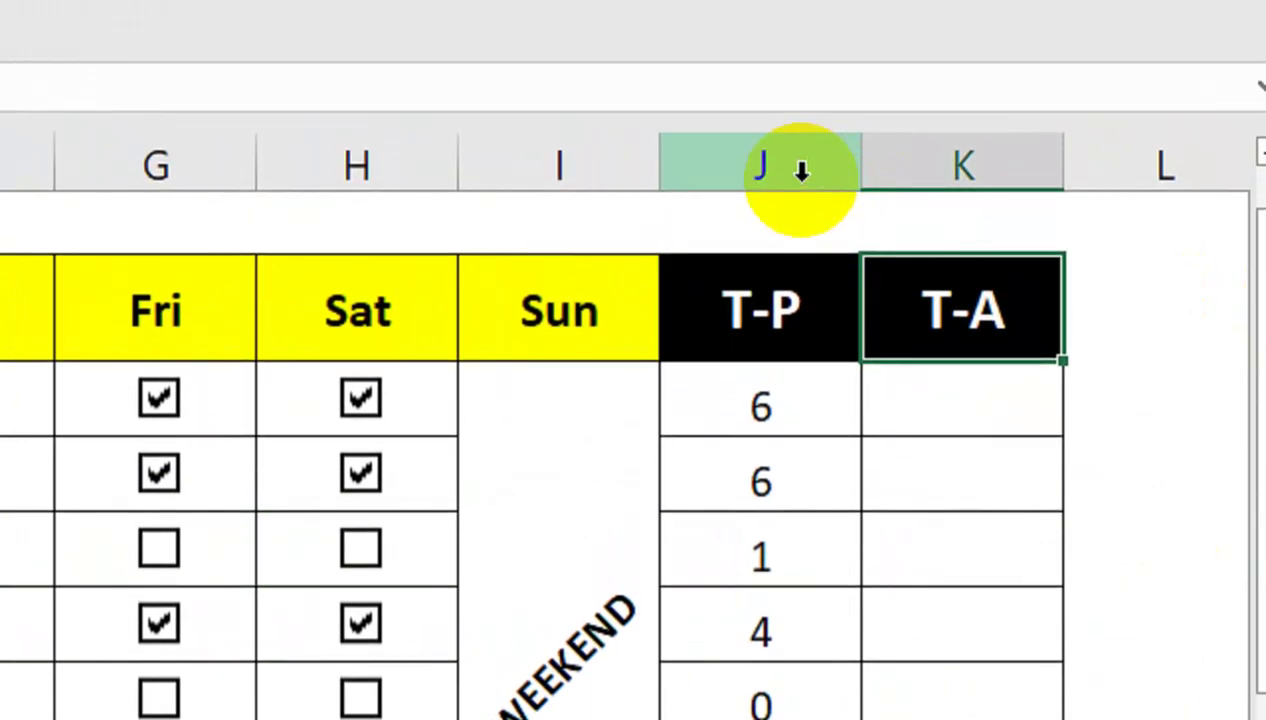
- Insert a new column before T-A and head it T-D
left_click(904, 192)
right_click(912, 224)
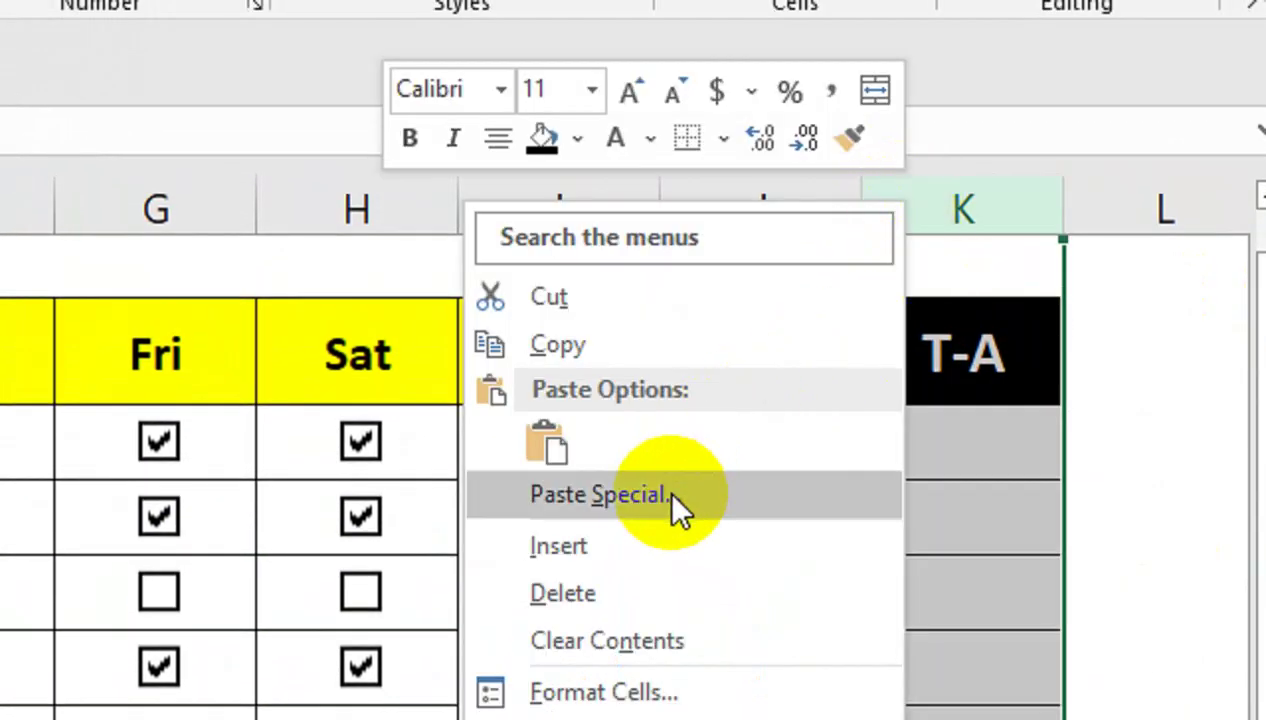
left_click(650, 540)
double_click(909, 384)
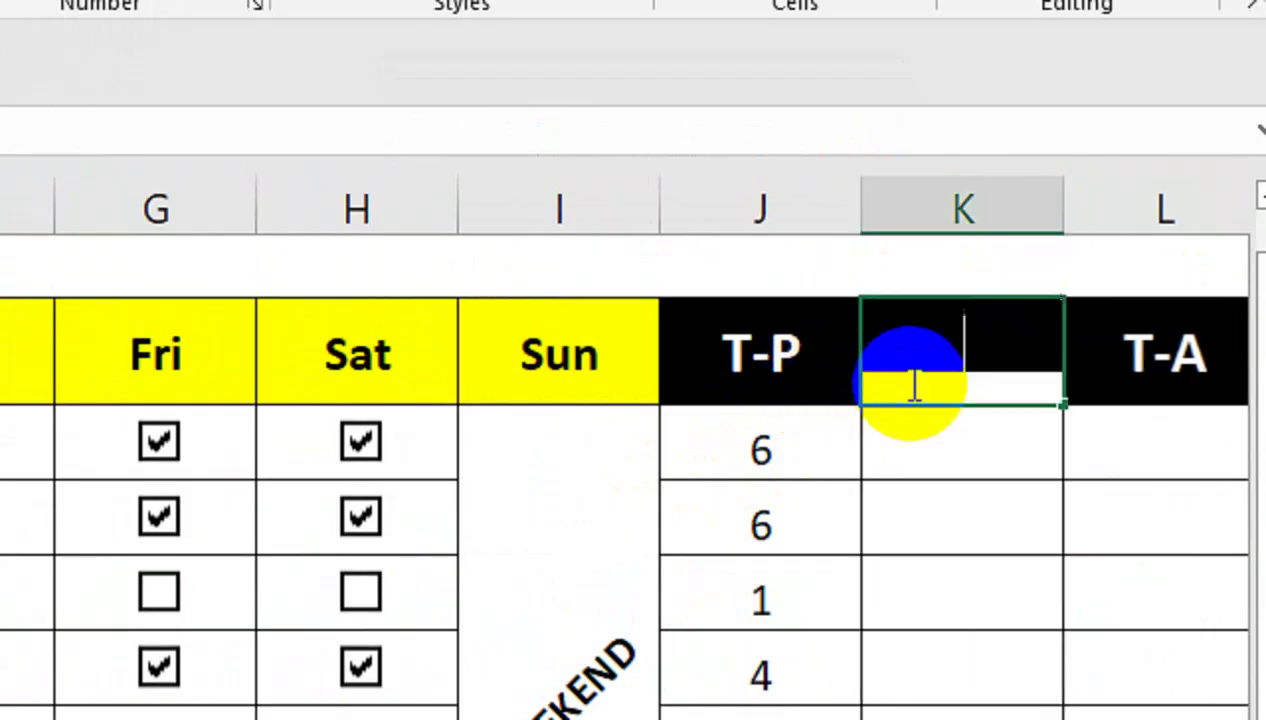
type("T-D")
key("Return")
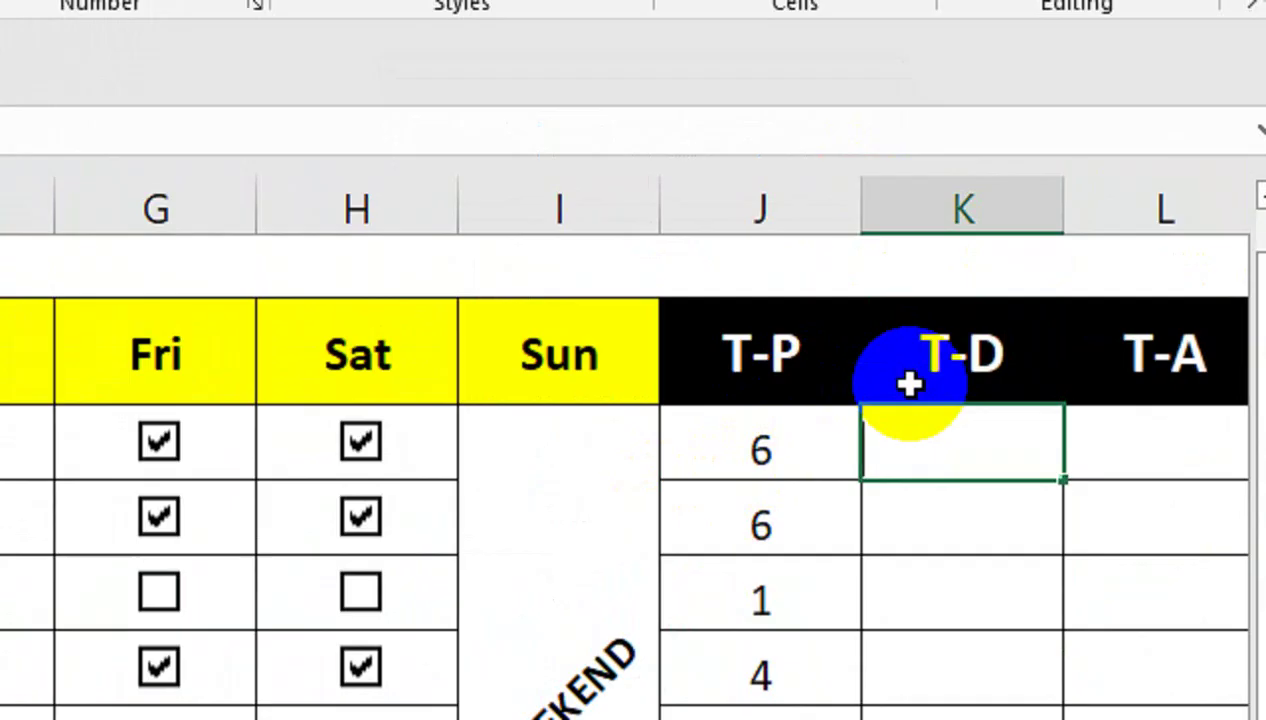
- In Ali's T-D cell enter =COUNTA($C$3:$H$3) to count the six day headers
type("=COUNT")
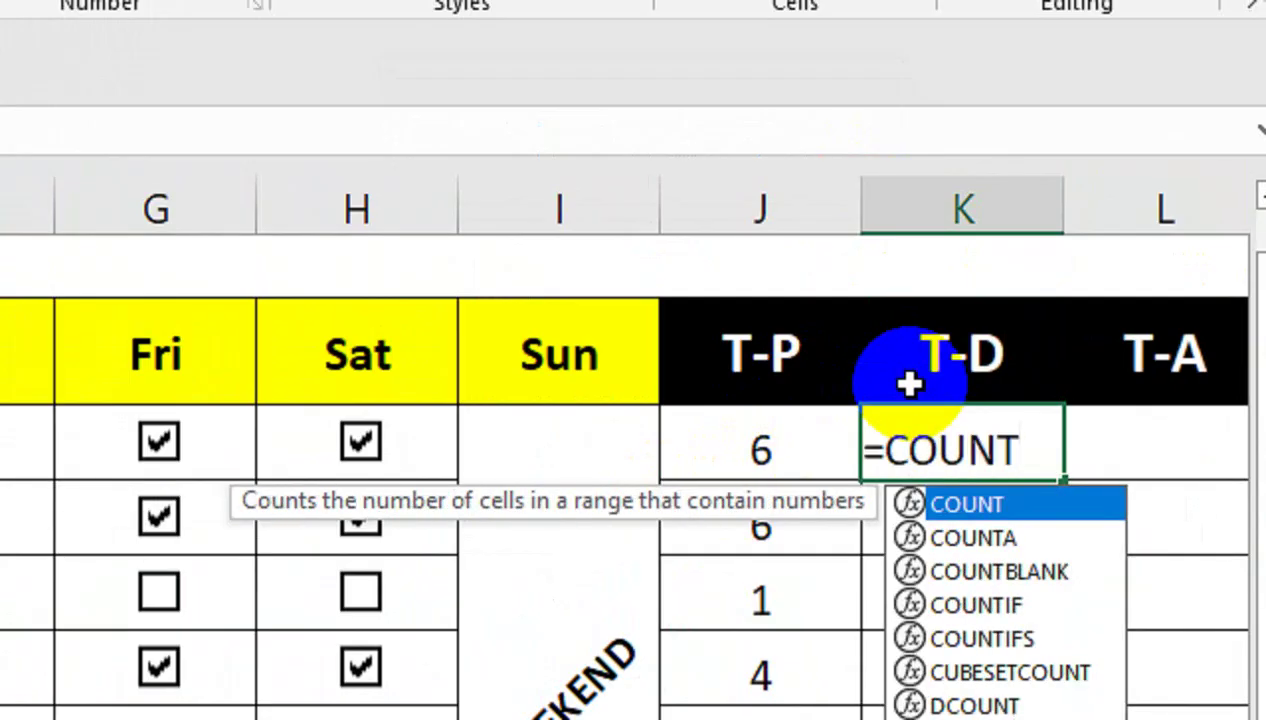
type("A(")
key("Up")
key("Left")
key("Left")
key("Left")
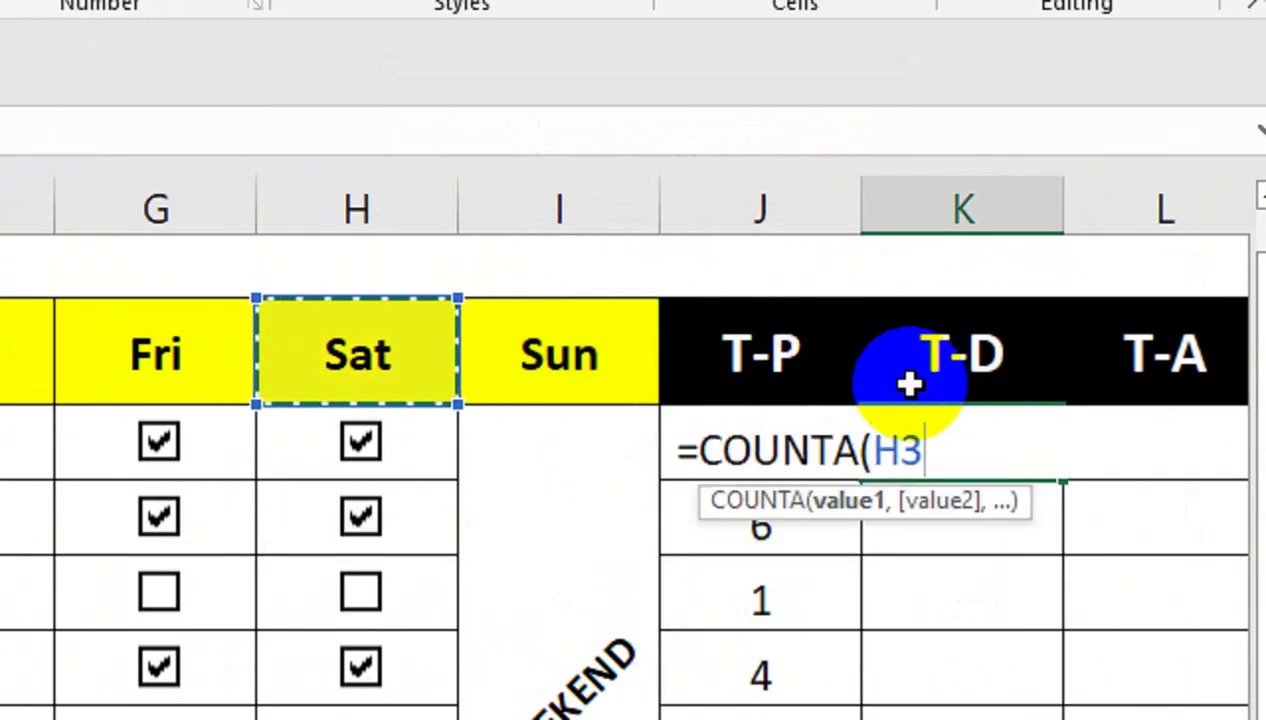
key("shift+Left")
key("shift+Left")
key("shift+Left")
key("shift+Left")
key("shift+Left")
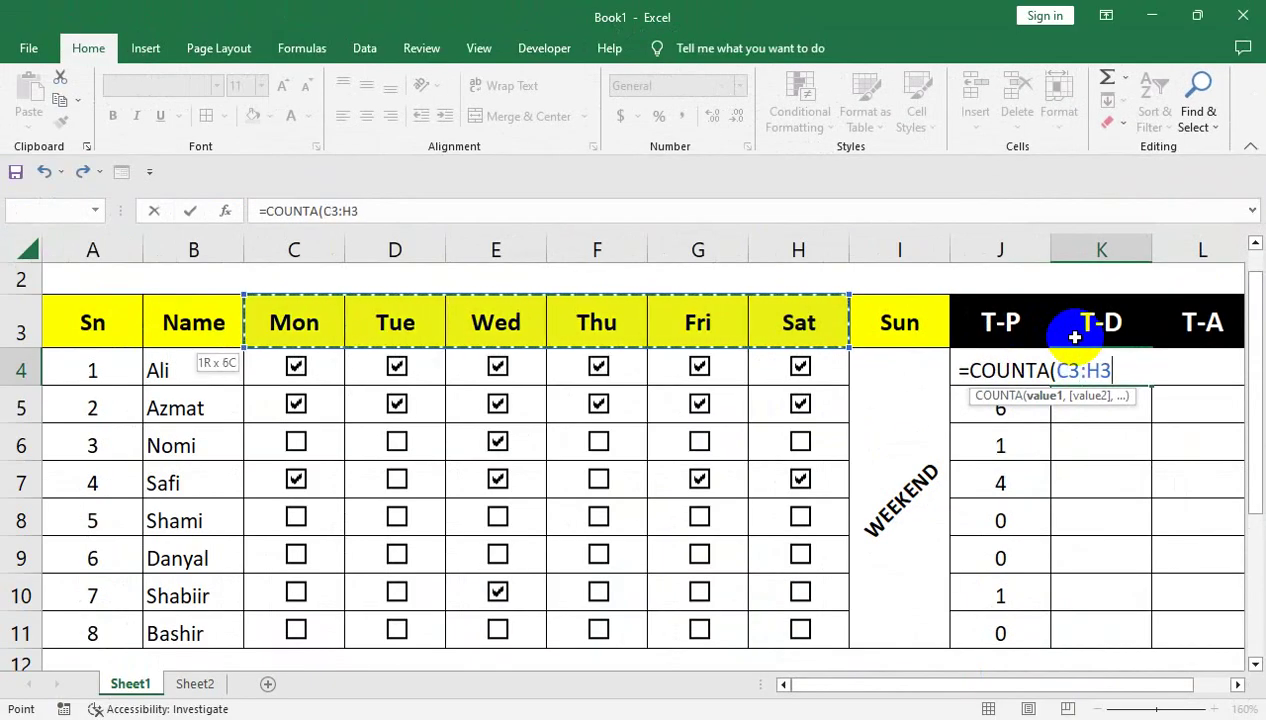
type(")")
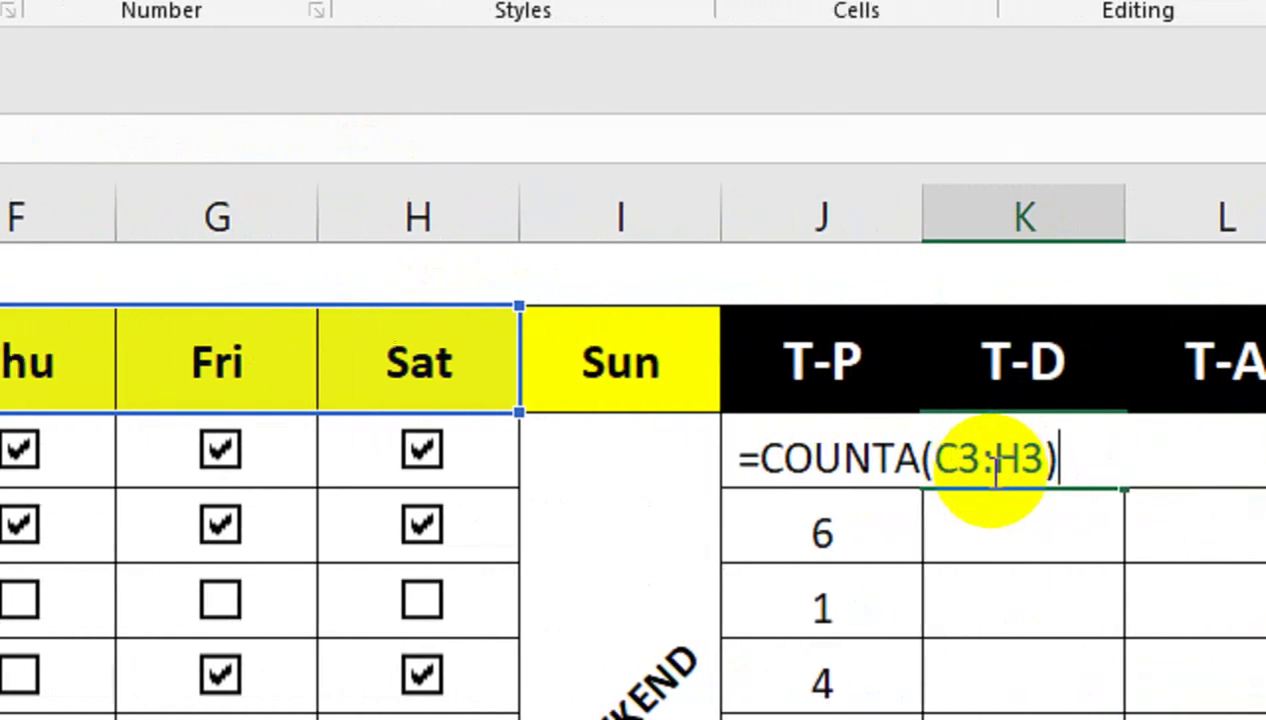
left_click_drag(955, 460, 850, 460)
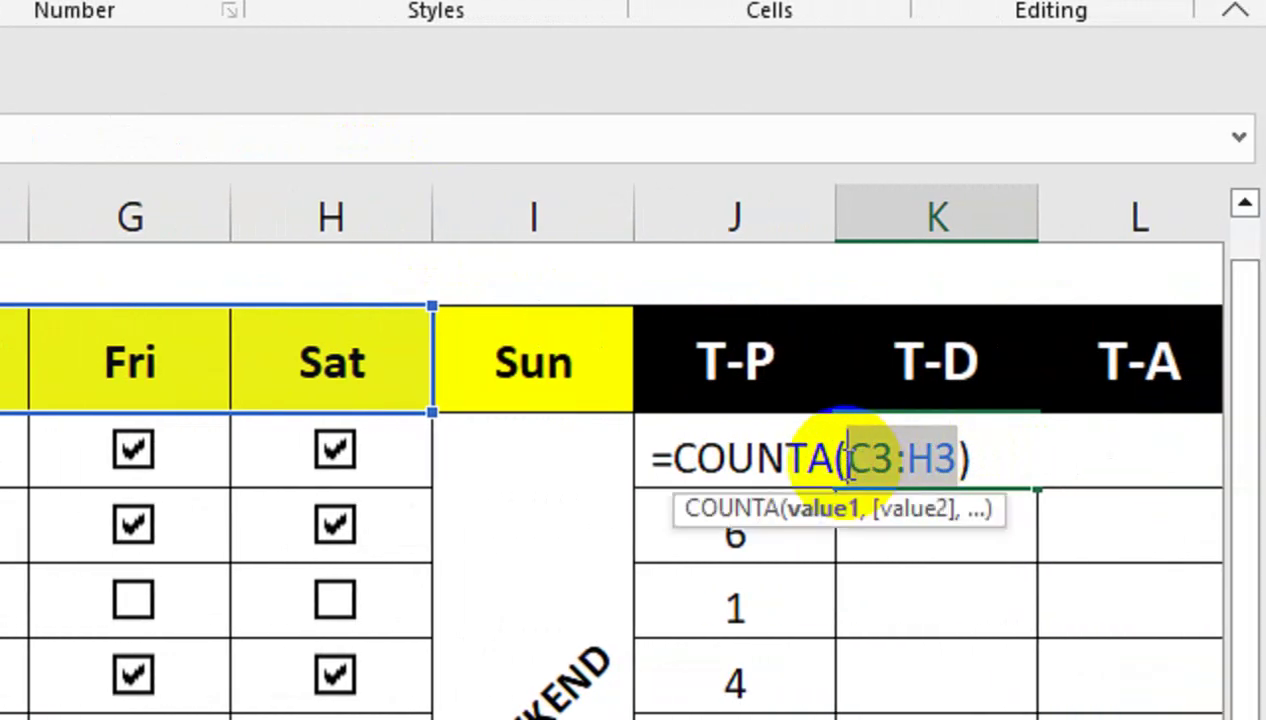
key("F4")
key("Return")
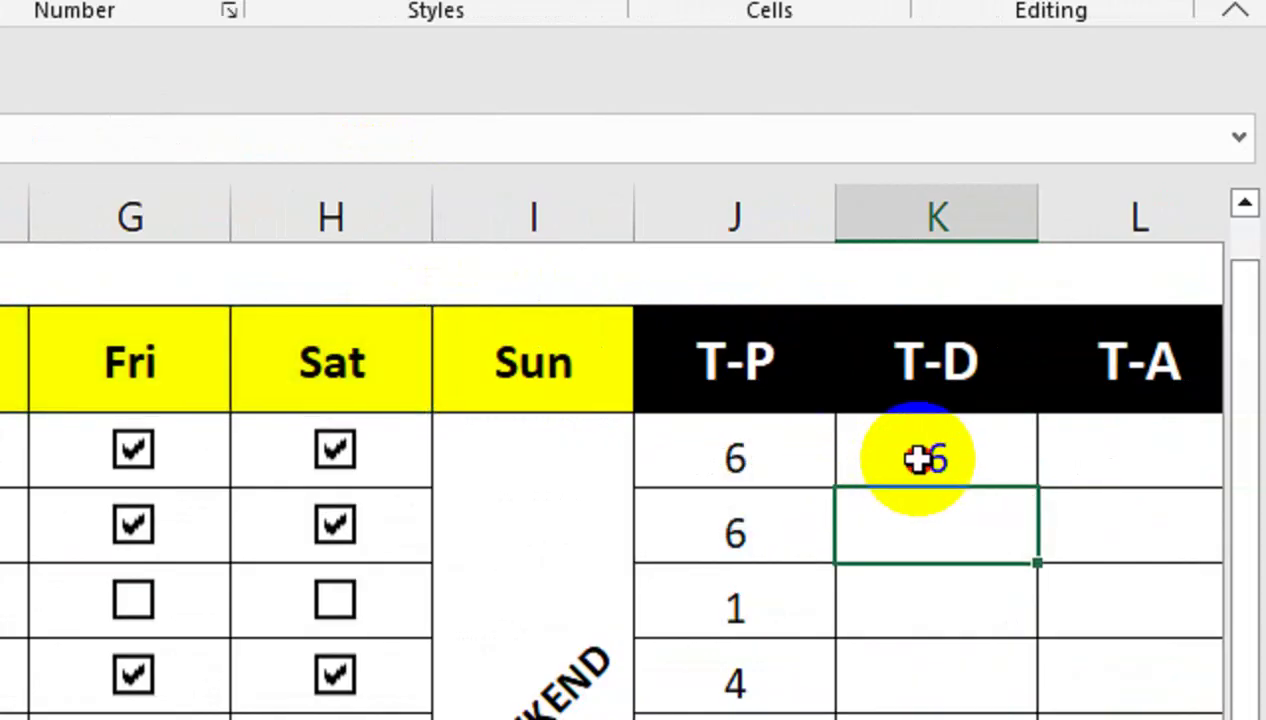
left_click(918, 458)
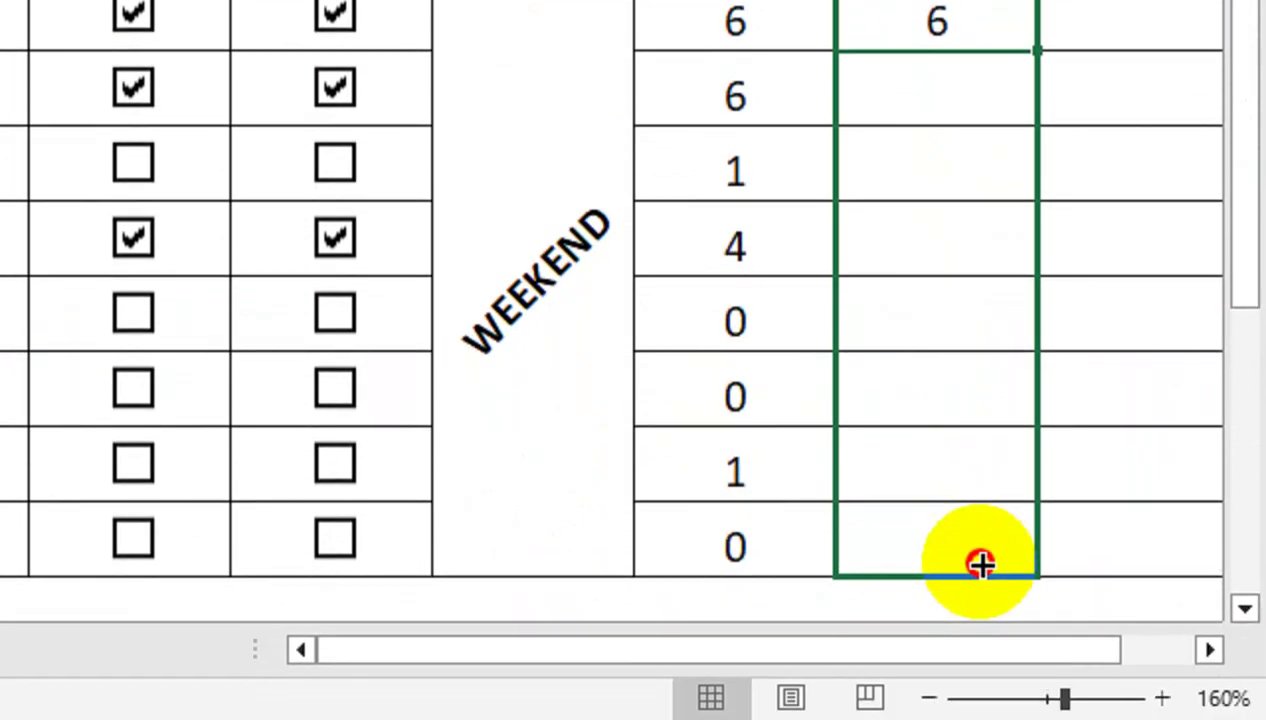
- Fill the T-D formula down, then enter =K4-J4 in L4 and fill it down to L11
left_click_drag(1043, 494, 978, 565)
left_click(1124, 197)
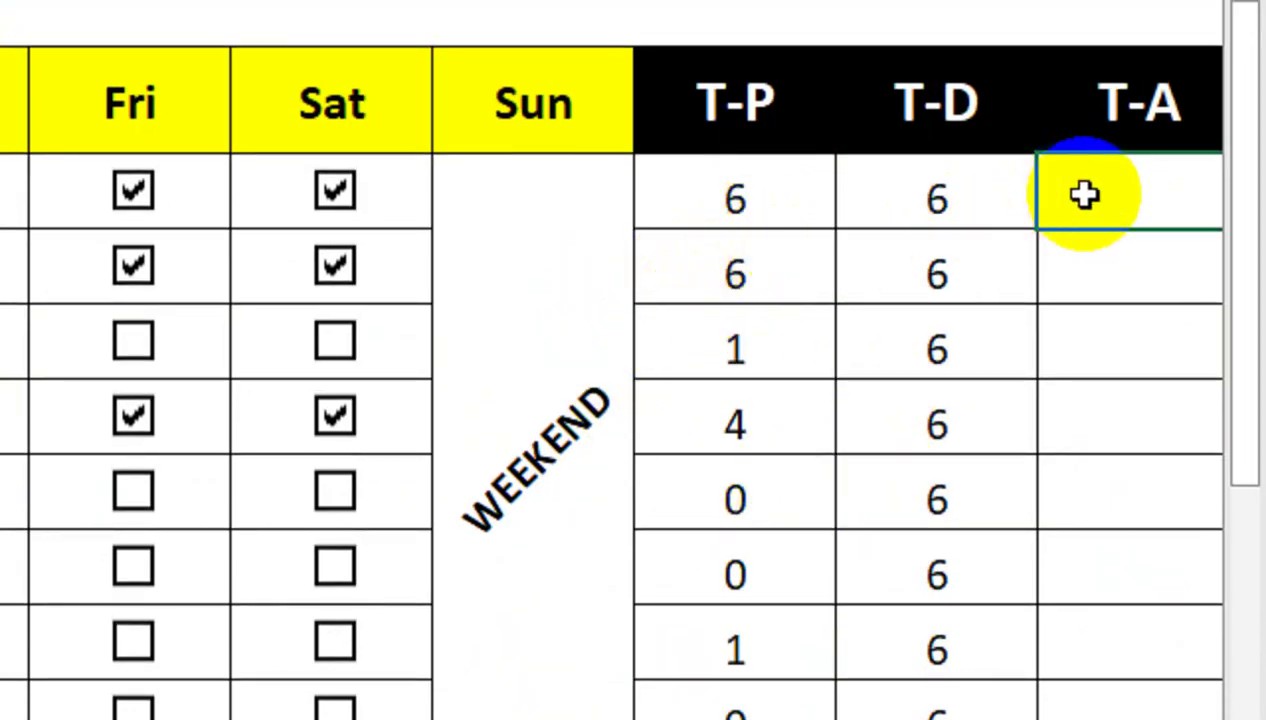
type("=")
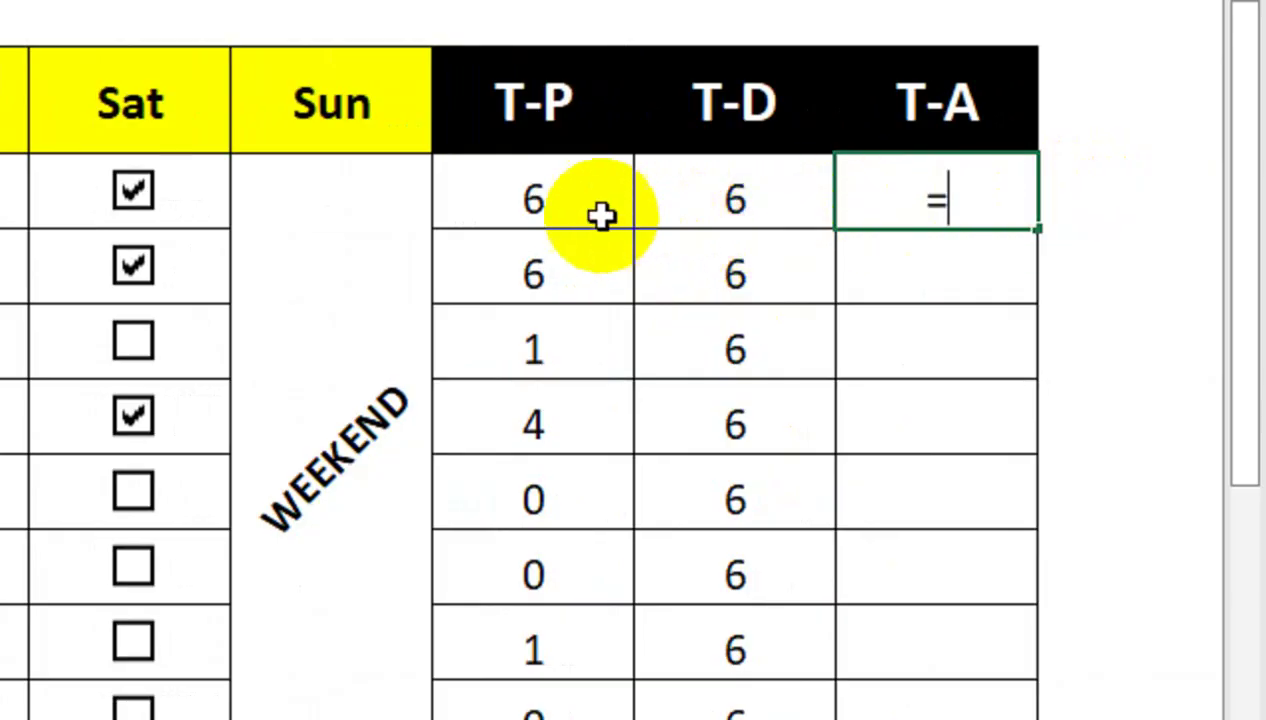
left_click(658, 198)
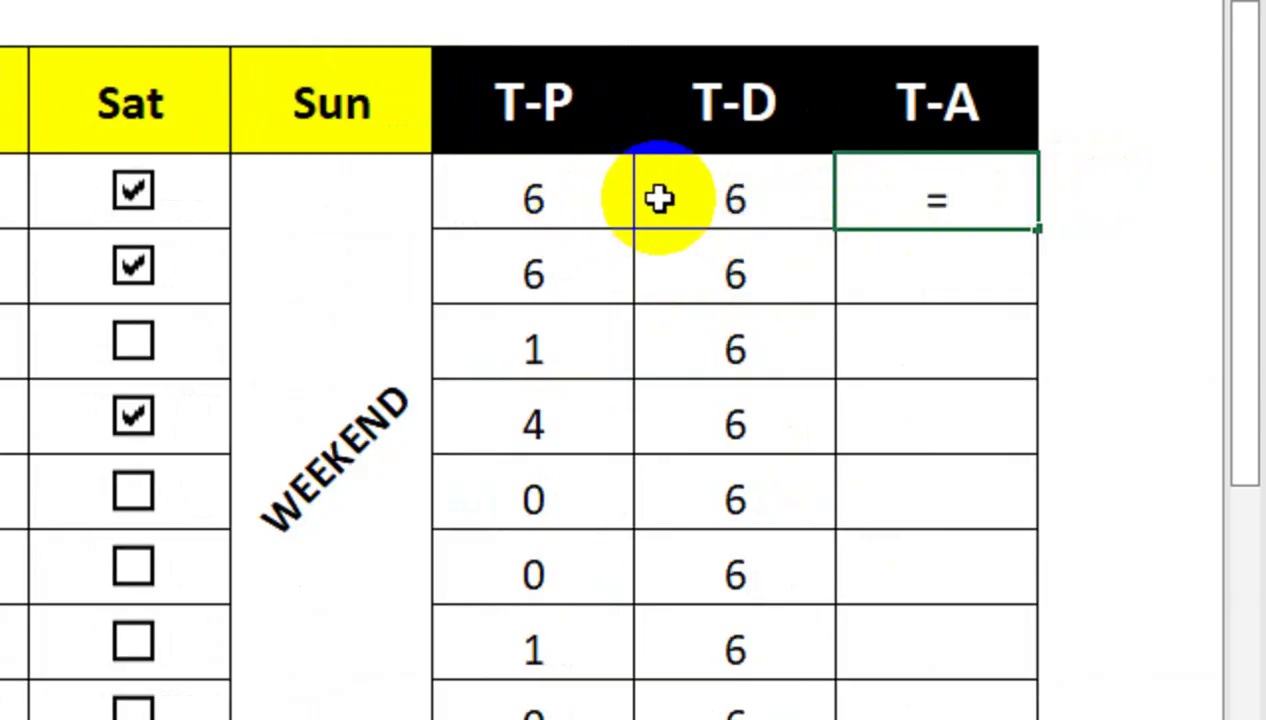
key("Left")
key("Left")
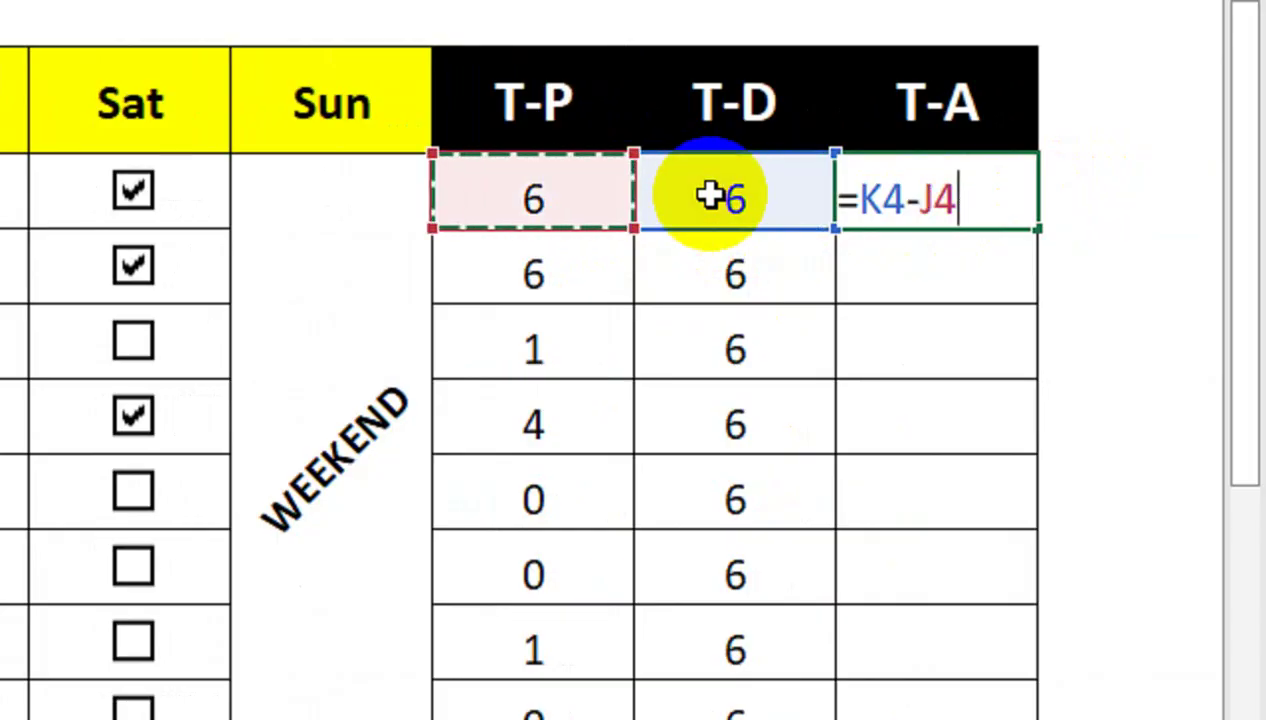
key("Return")
left_click(880, 190)
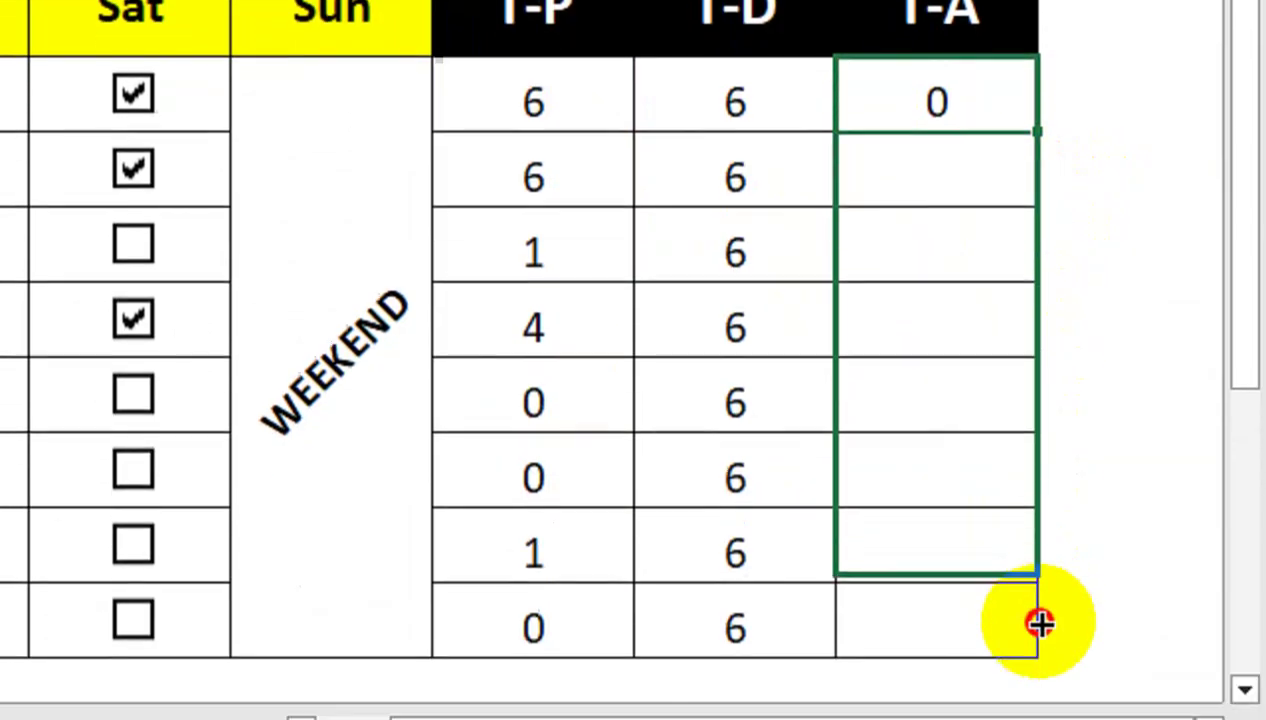
left_click_drag(1043, 234, 1040, 565)
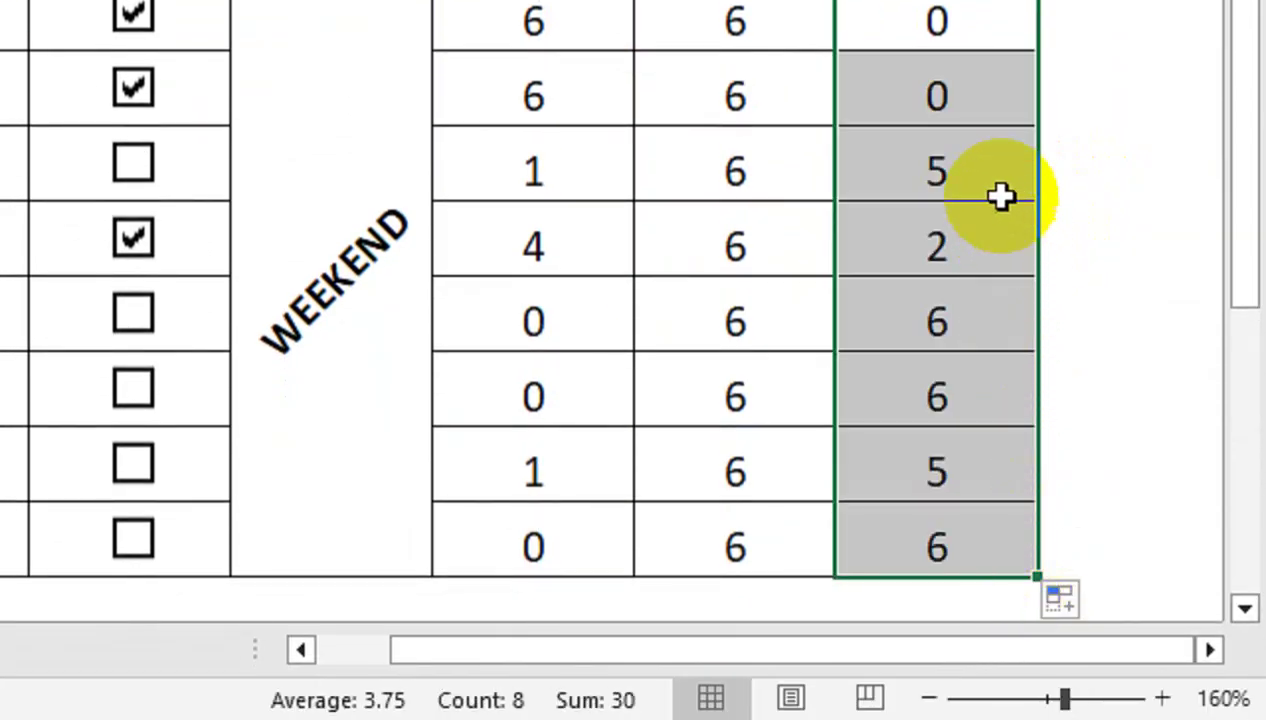
- Tick Nomi's Sat, Thu, Tue and Mon boxes, then select the checkbox range C4:H11
scroll(1001, 197, "up", 1)
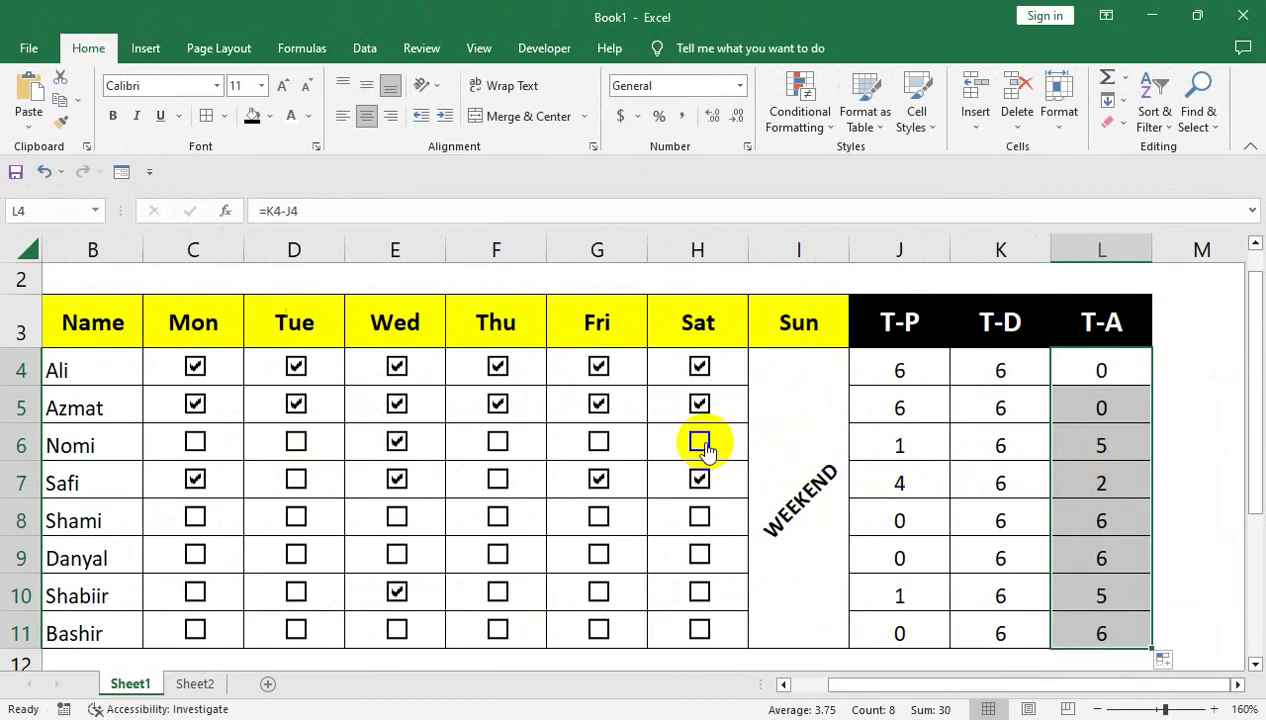
left_click(700, 443)
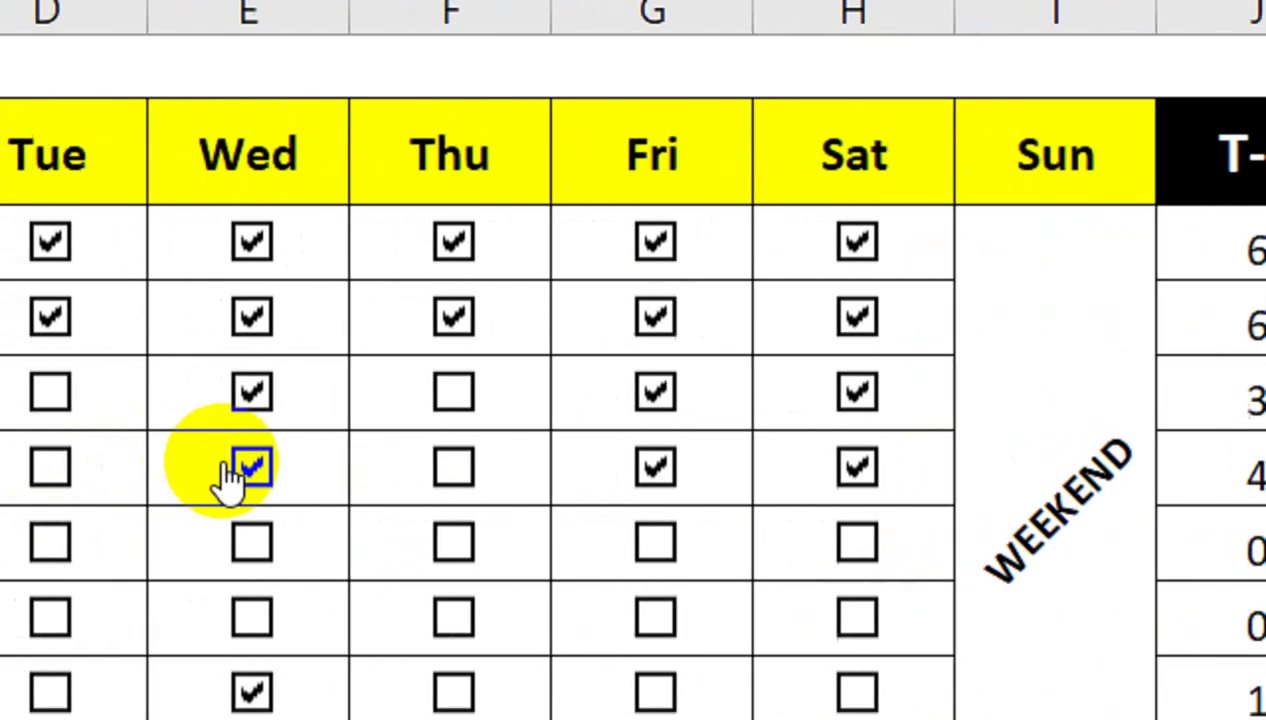
left_click(478, 400)
left_click(260, 405)
left_click(280, 410)
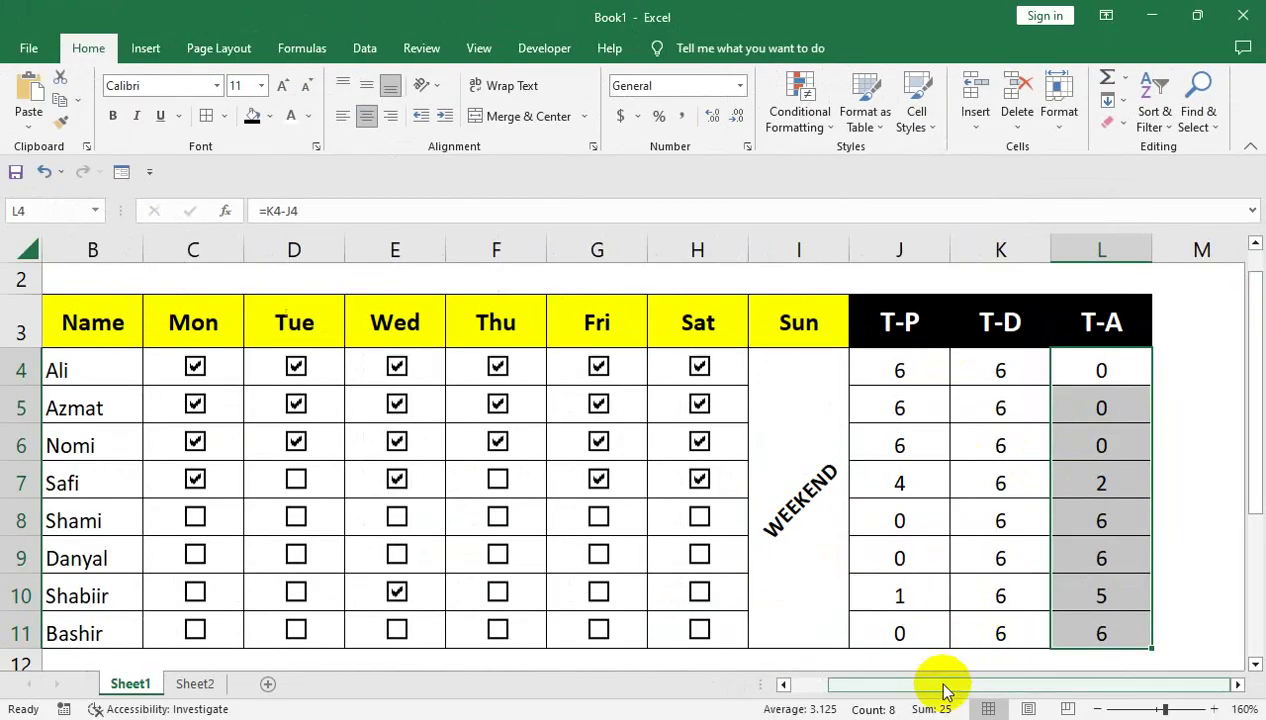
left_click_drag(945, 690, 866, 686)
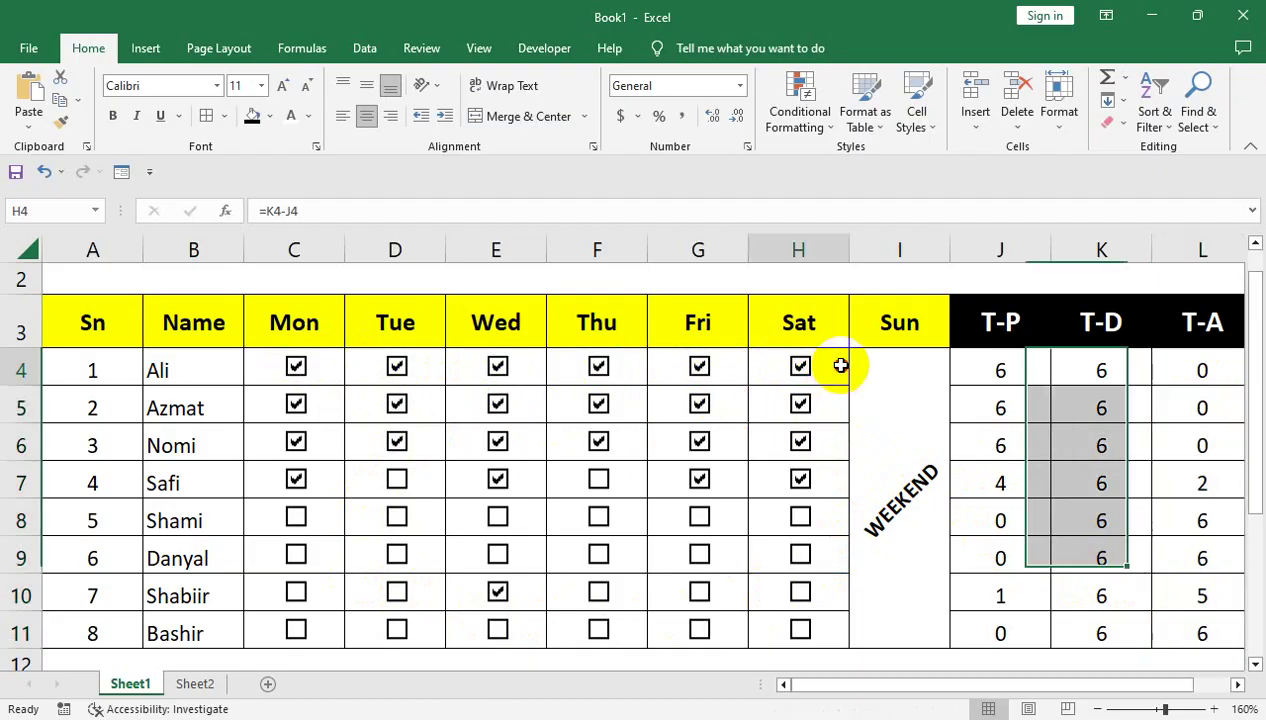
left_click_drag(838, 365, 293, 627)
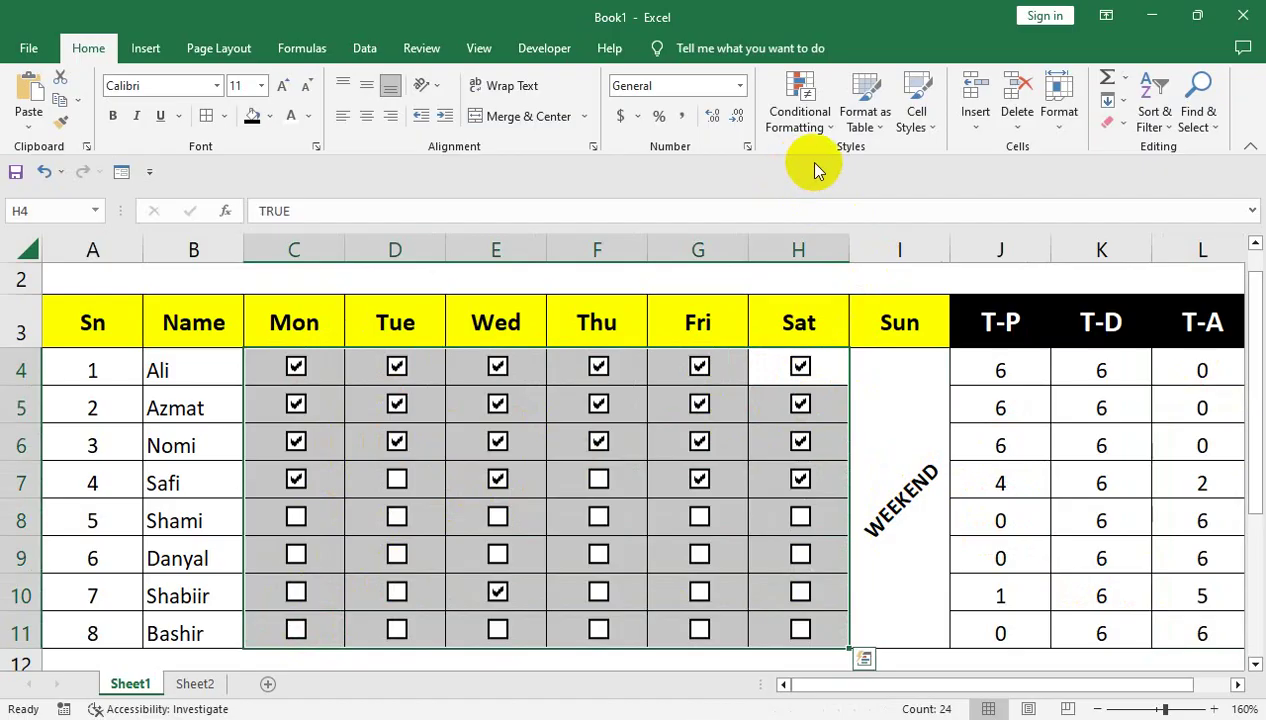
- Start a formula-based conditional formatting rule using =$J4=6 for the attendance grid
scroll(763, 387, "up", 1)
key("ctrl+q")
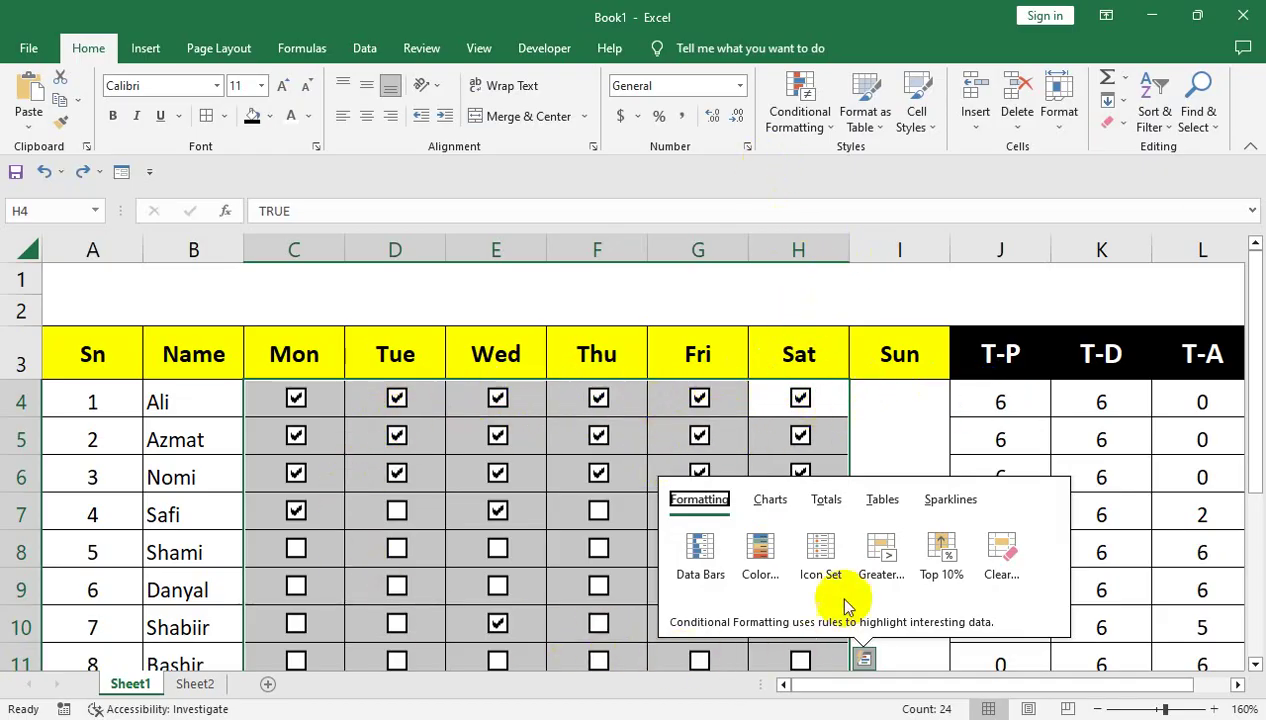
left_click(797, 118)
left_click(811, 367)
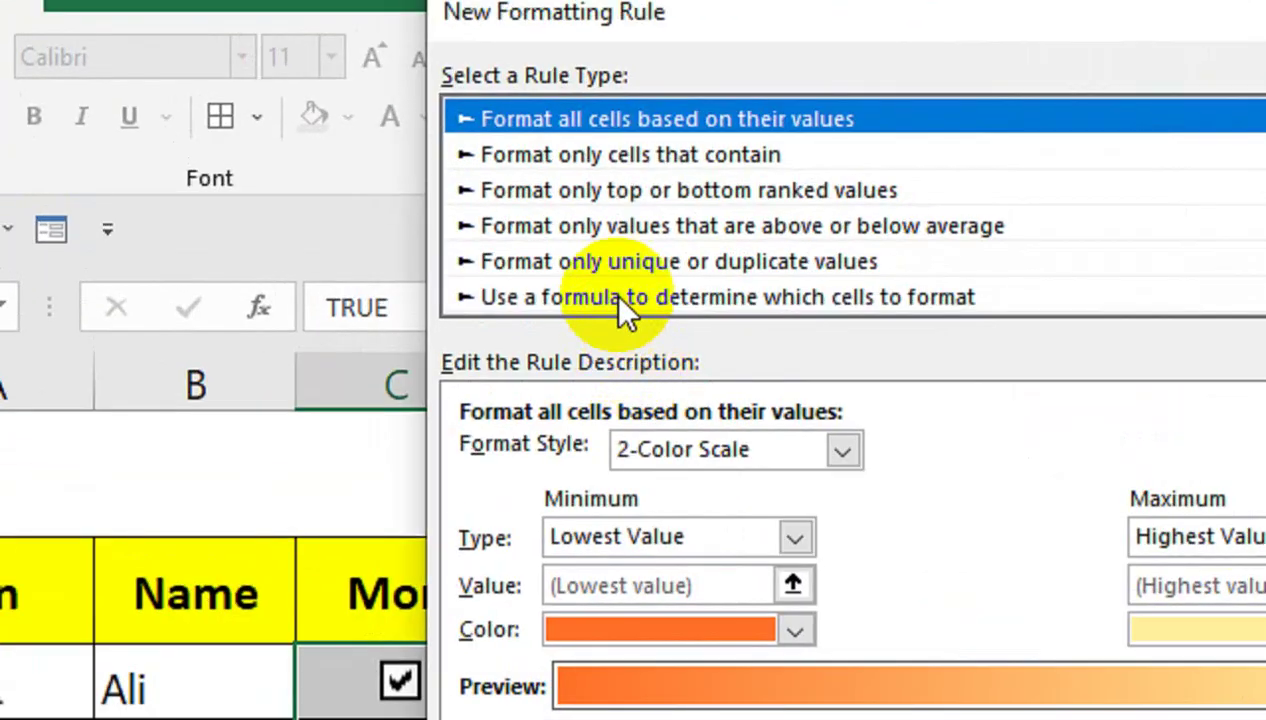
left_click(402, 206)
left_click(397, 289)
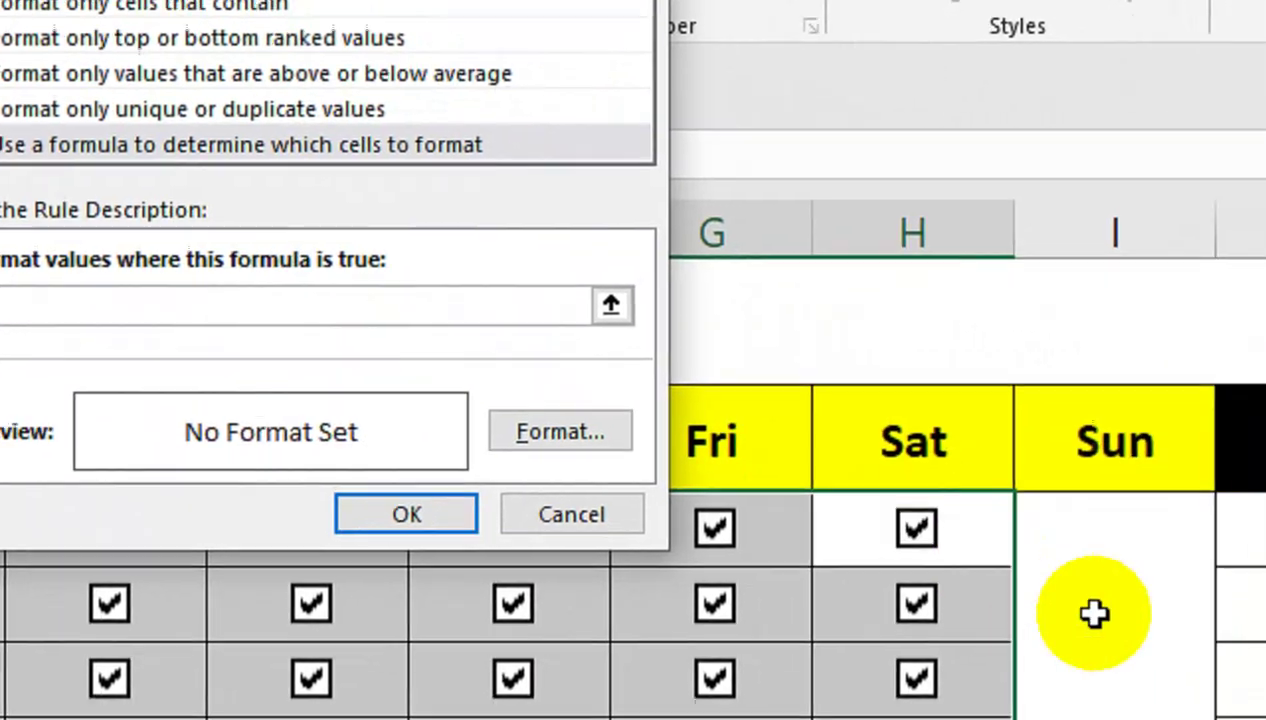
left_click(972, 475)
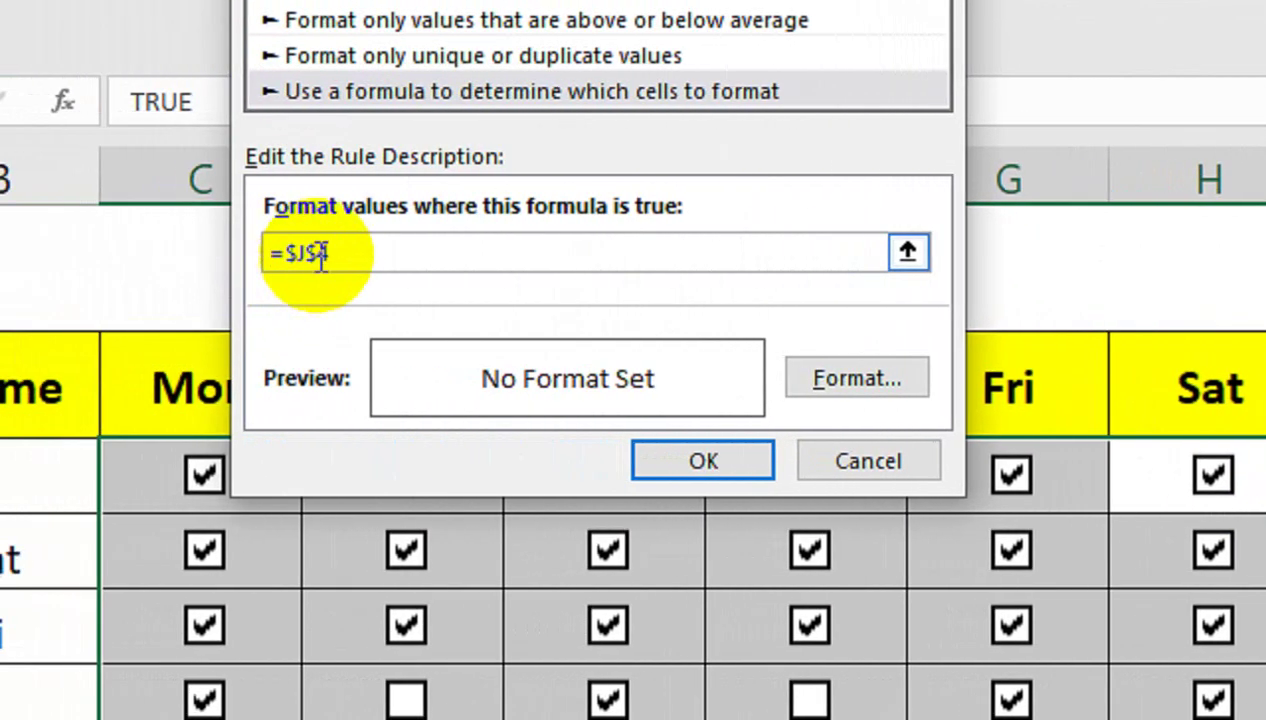
left_click(318, 253)
key("BackSpace")
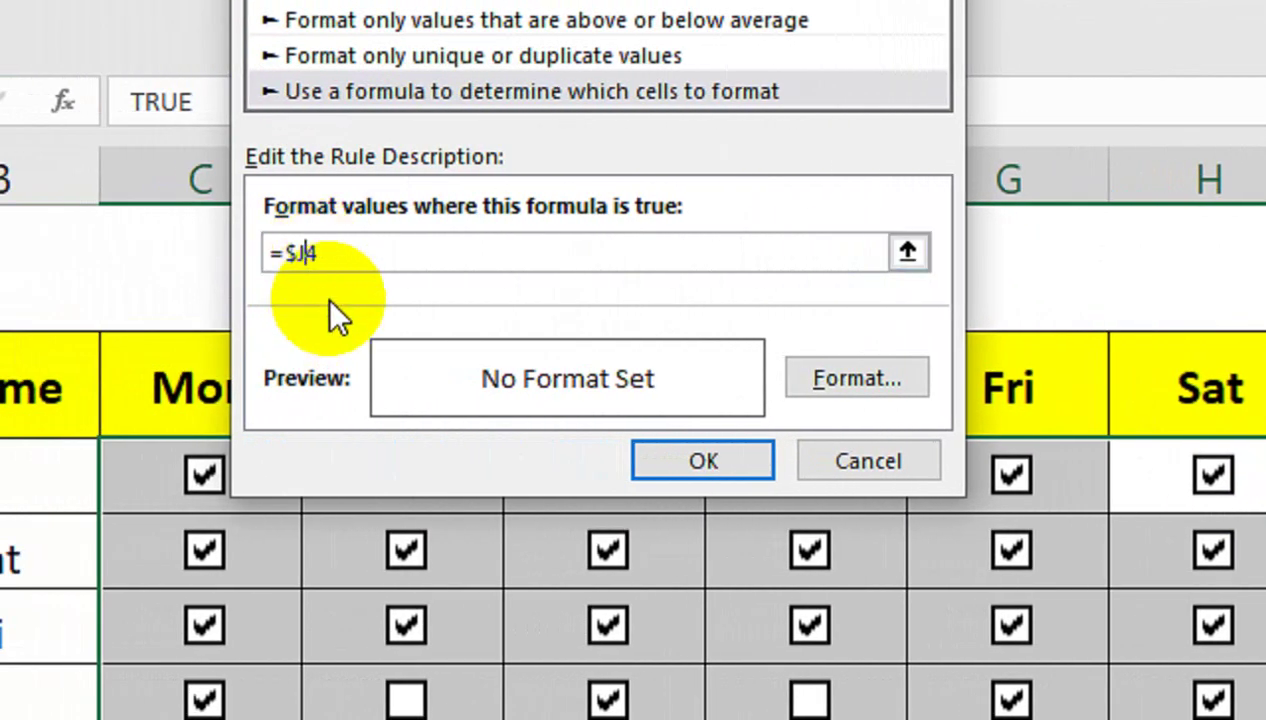
type("=")
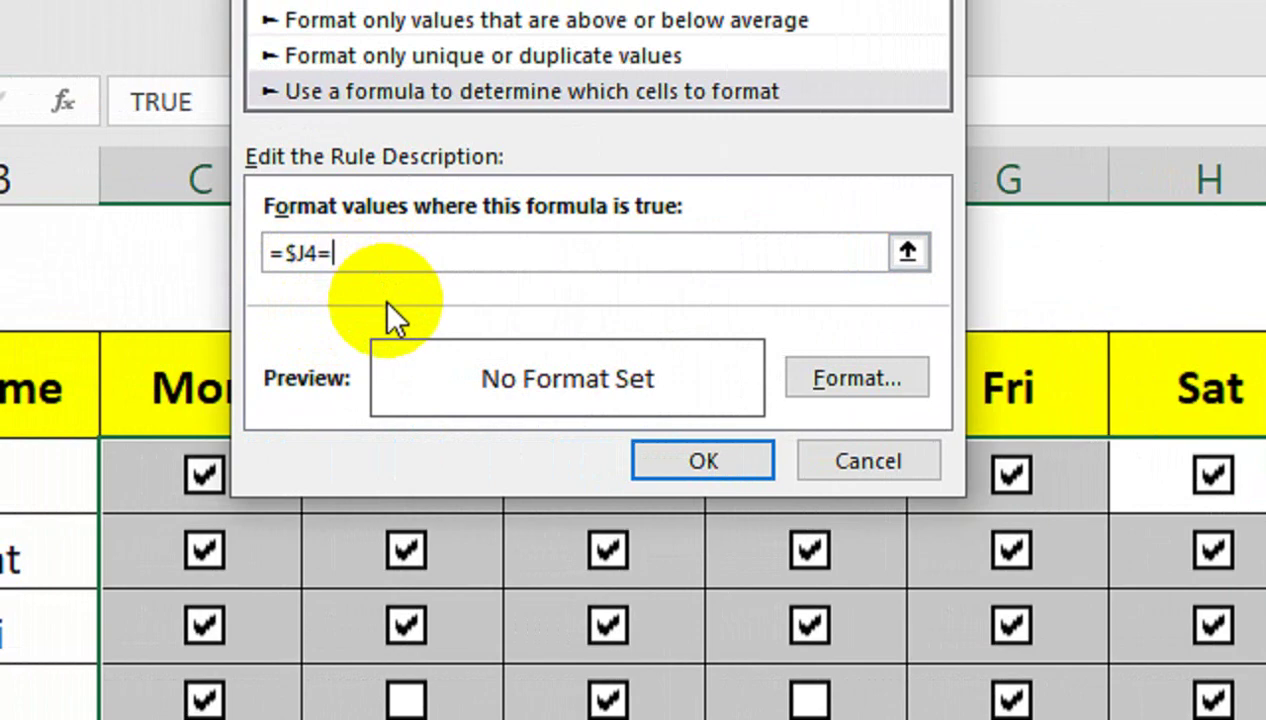
type("6")
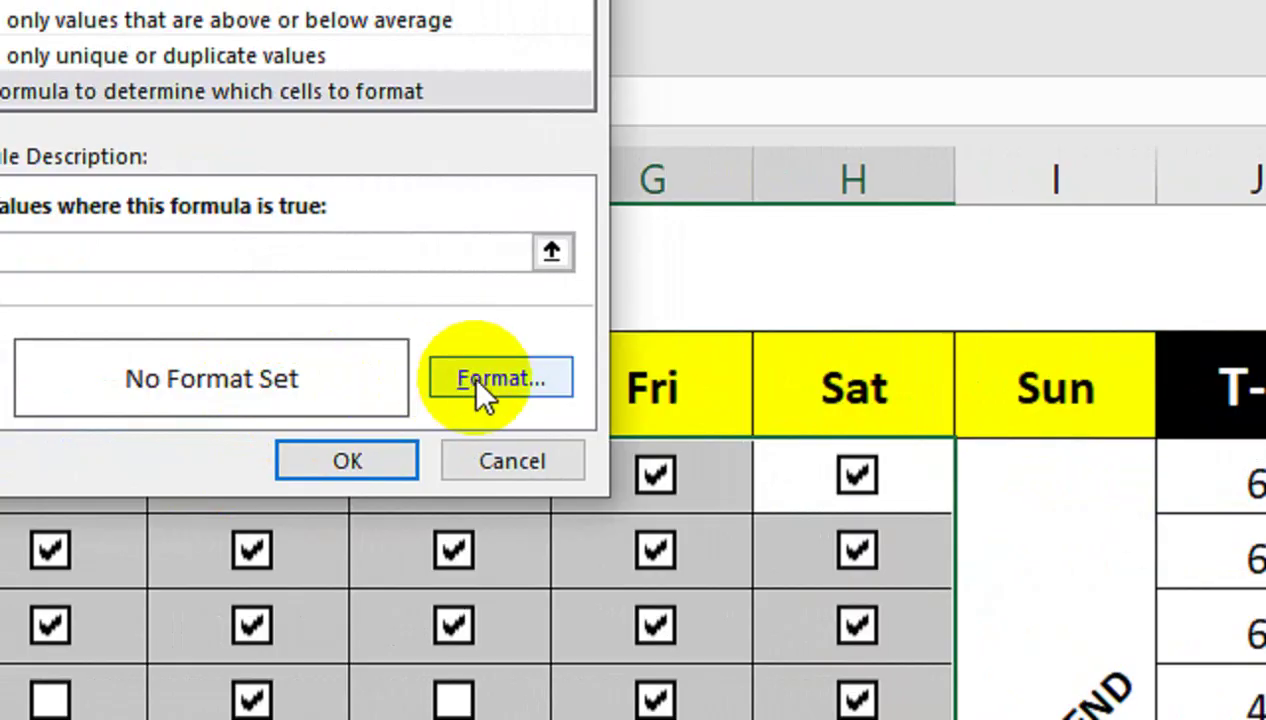
- Give the rule a light green fill and apply it
left_click(478, 380)
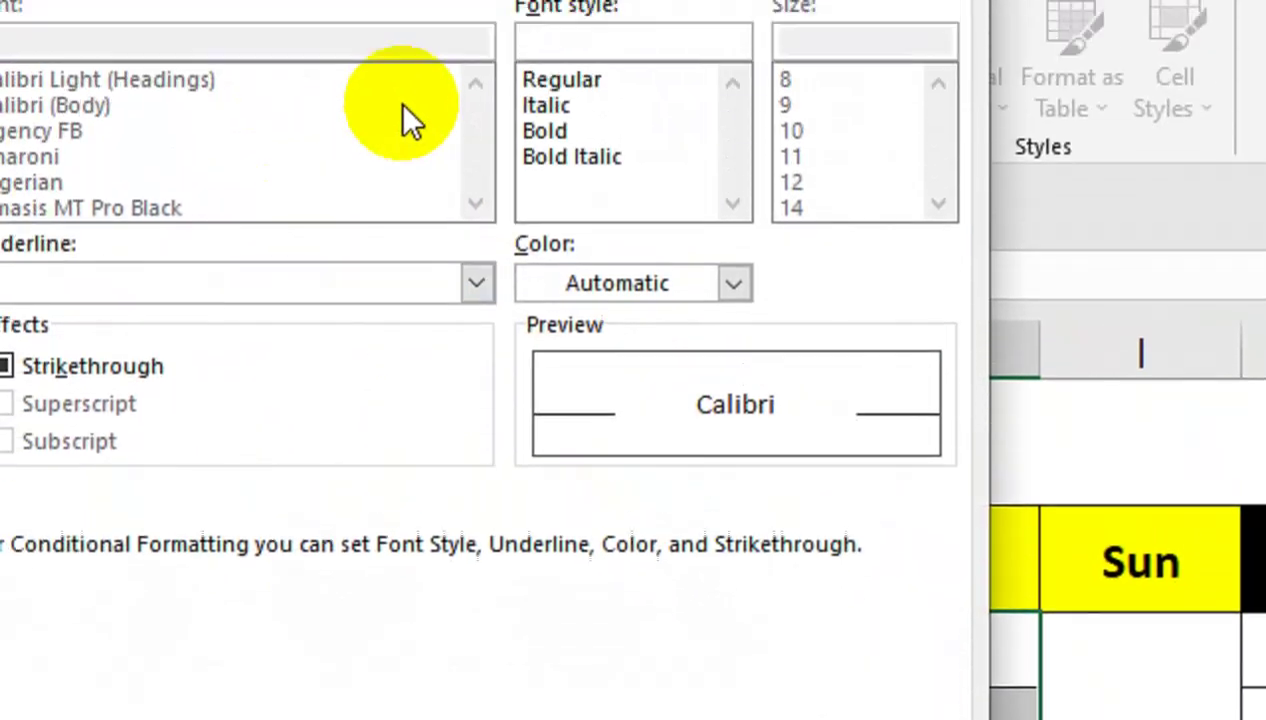
left_click(550, 100)
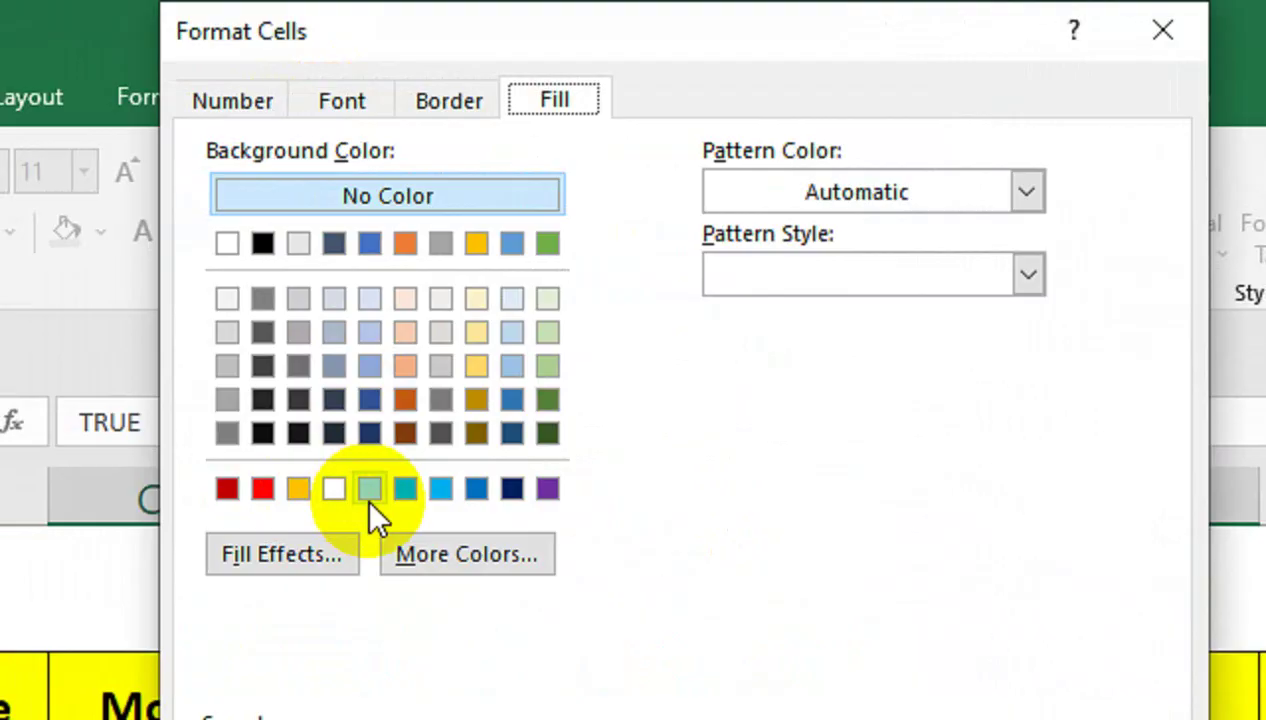
left_click(368, 492)
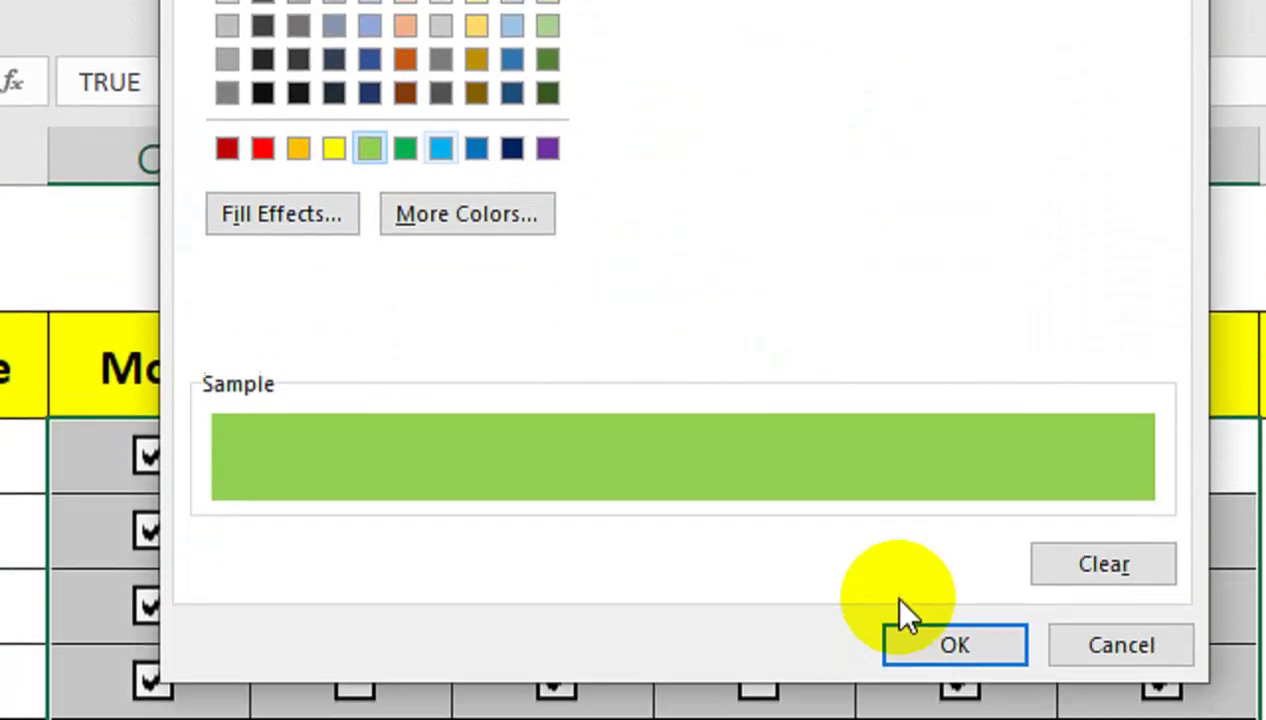
left_click(921, 545)
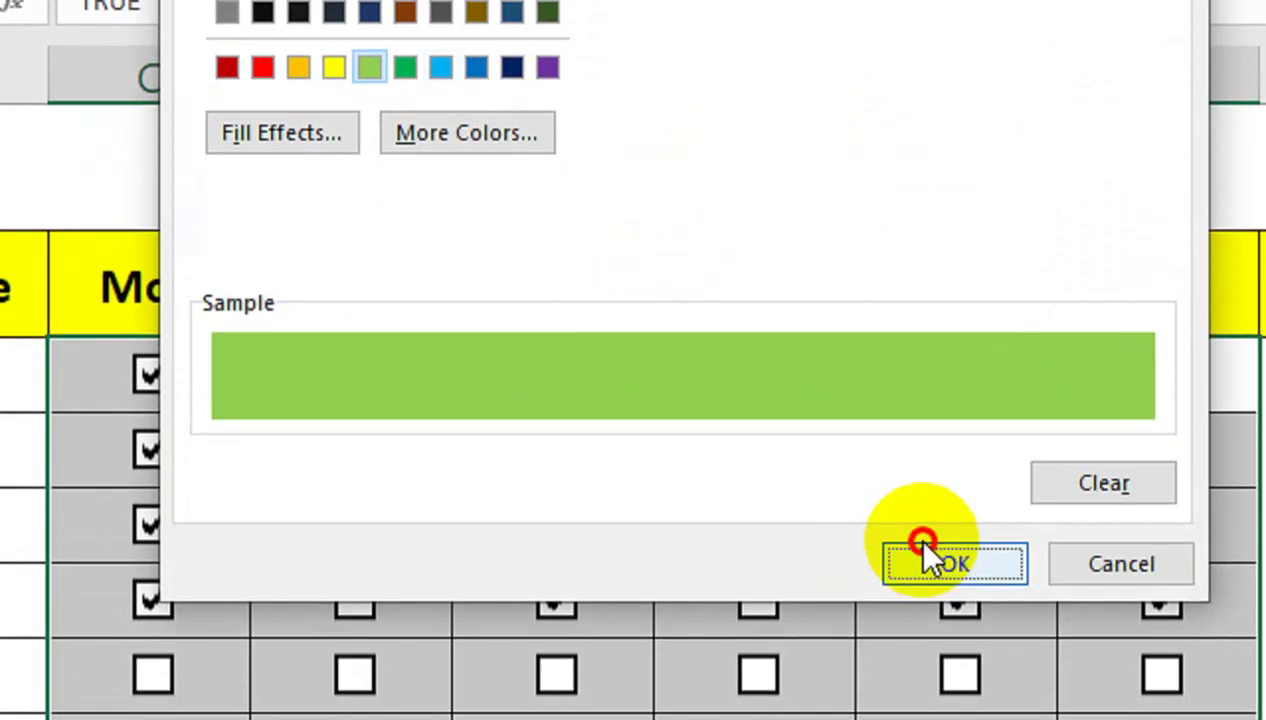
left_click(690, 355)
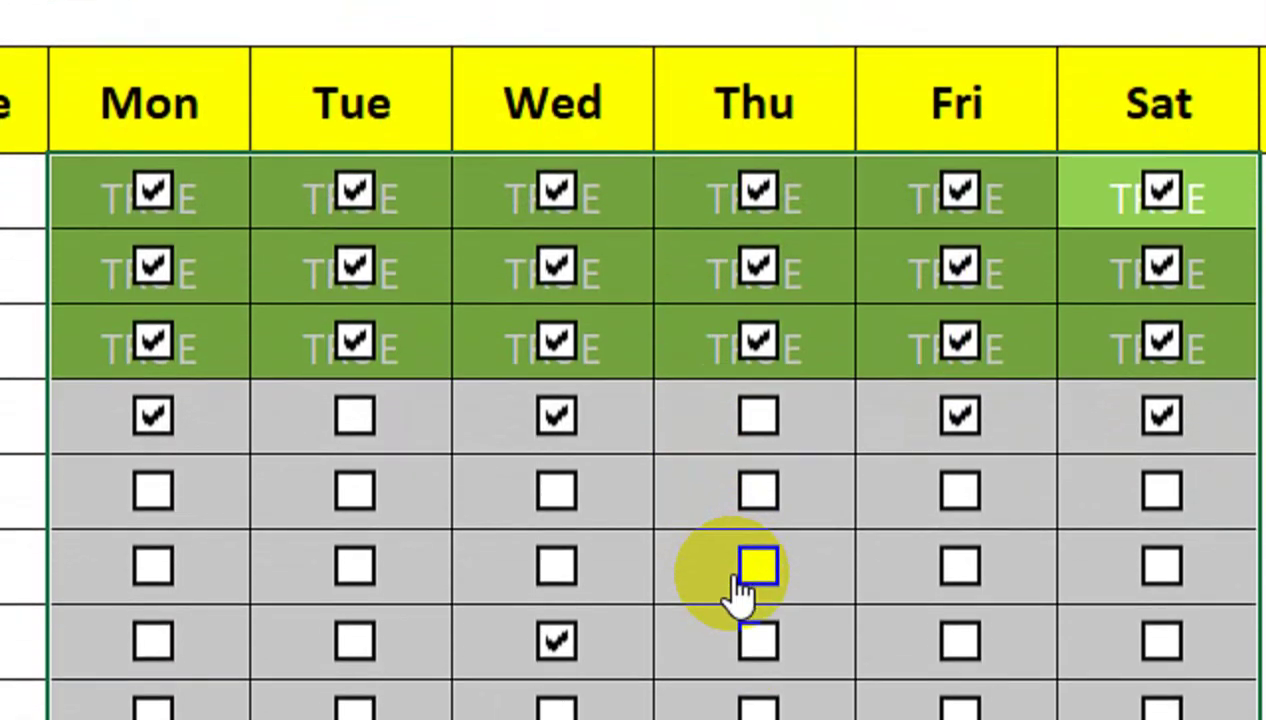
- Tick all six of Danyal's Mon–Sat attendance boxes
left_click(756, 537)
left_click(560, 535)
left_click(375, 535)
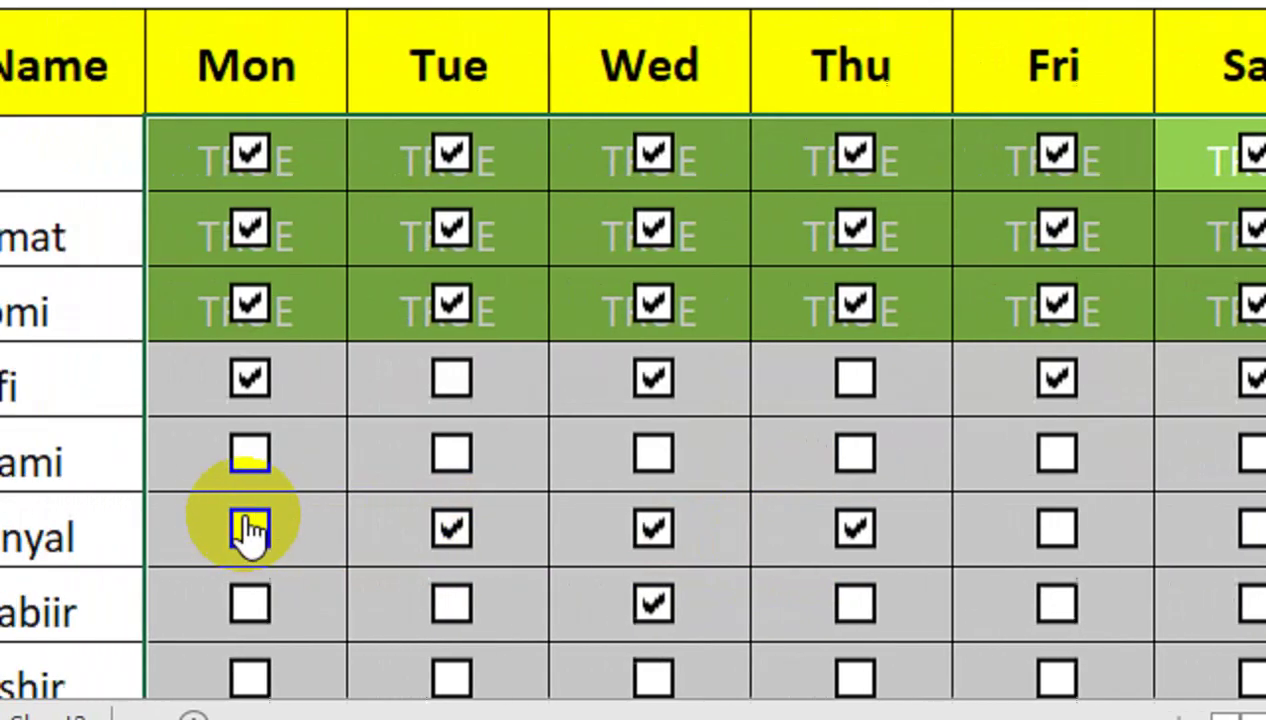
left_click(250, 520)
left_click(995, 525)
left_click(1025, 509)
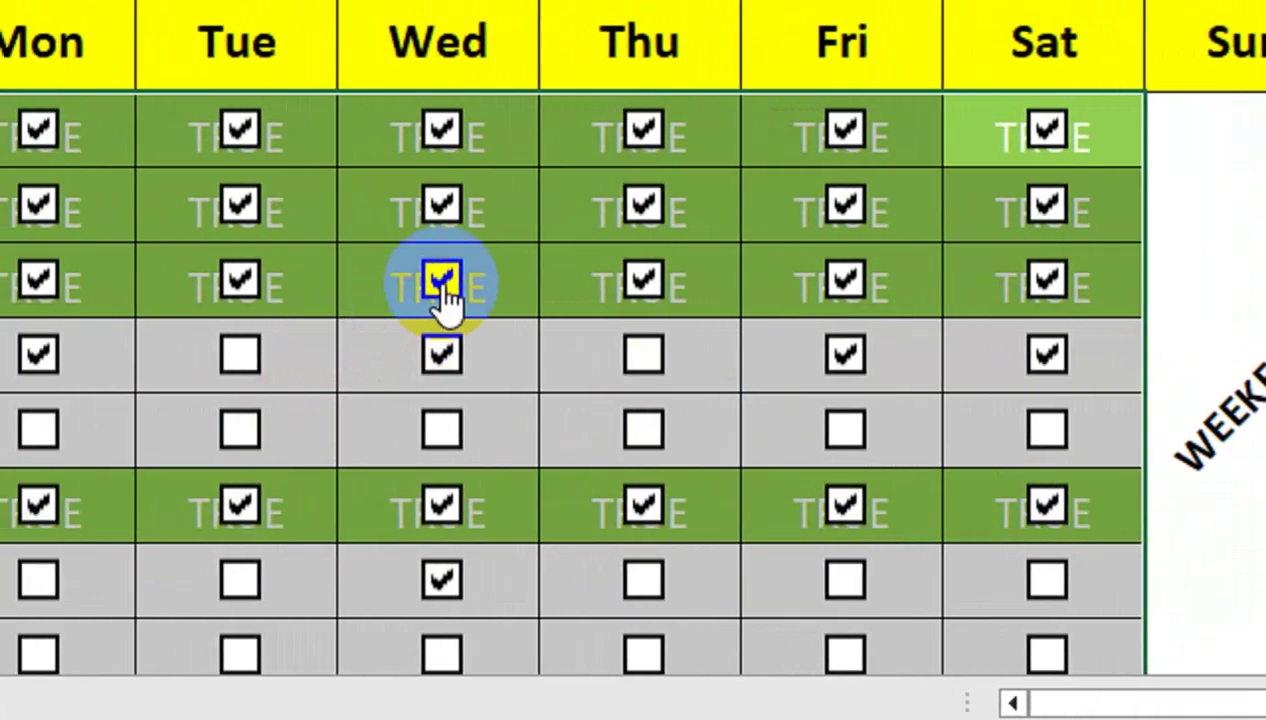
- Tick the third student's Wednesday box, then select the T-A totals L4:L11
left_click(443, 281)
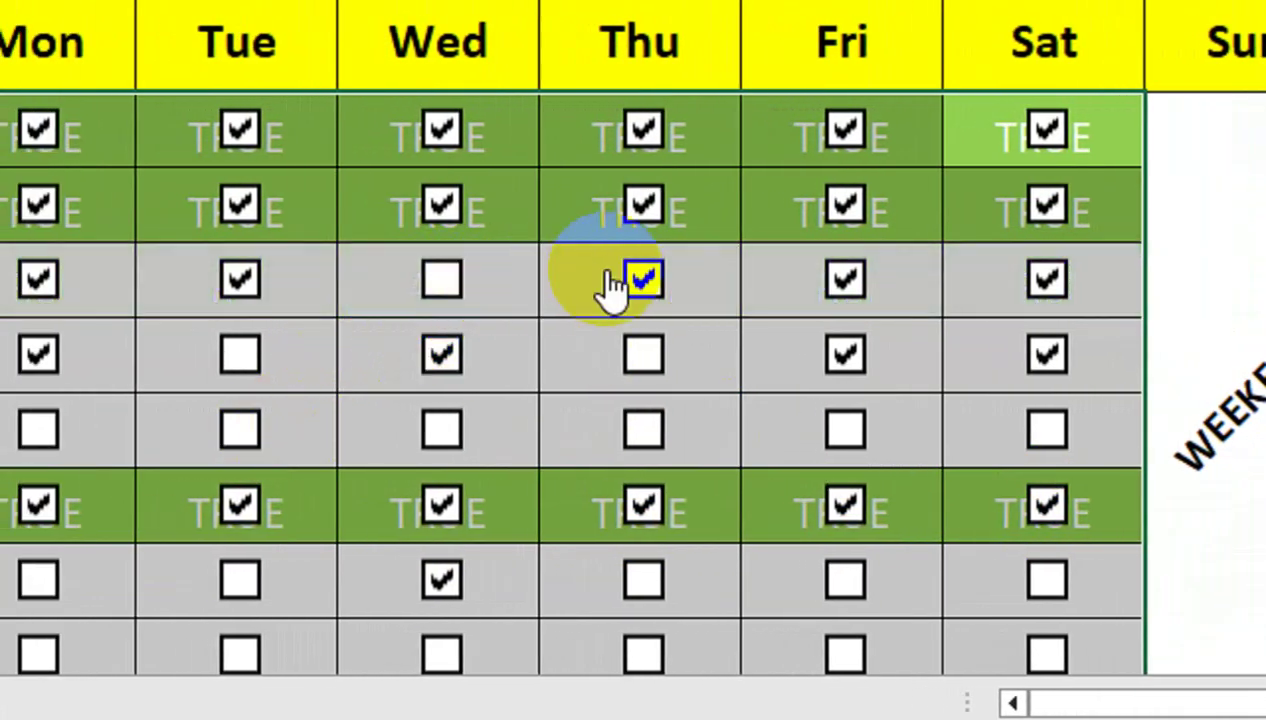
left_click(442, 288)
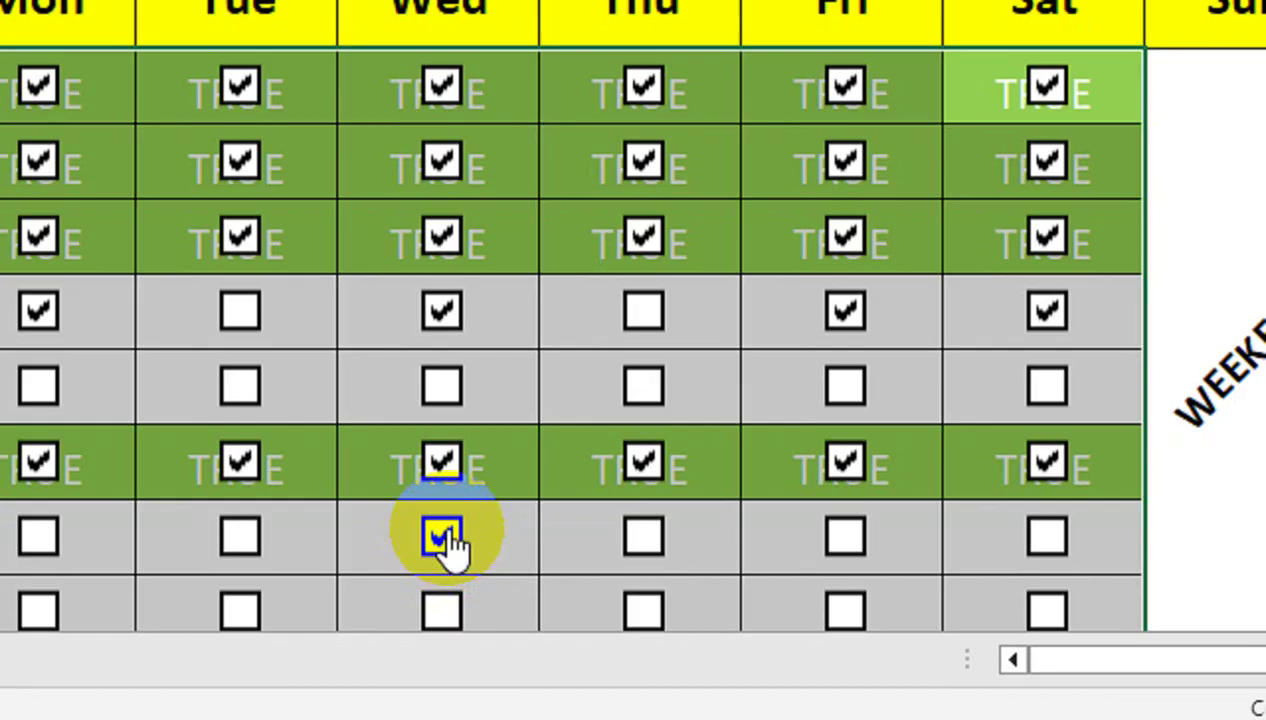
left_click(500, 444)
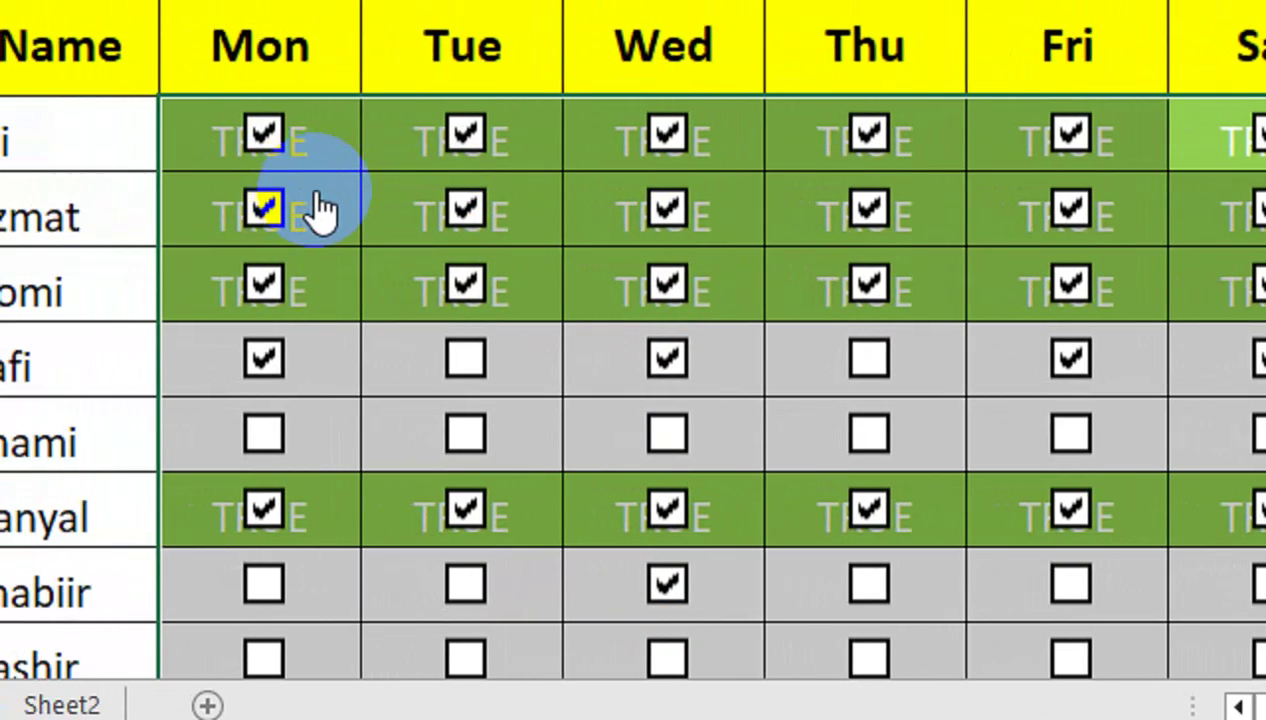
mouse_move(318, 197)
left_mouse_down()
mouse_move(403, 200)
mouse_move(729, 428)
left_mouse_up()
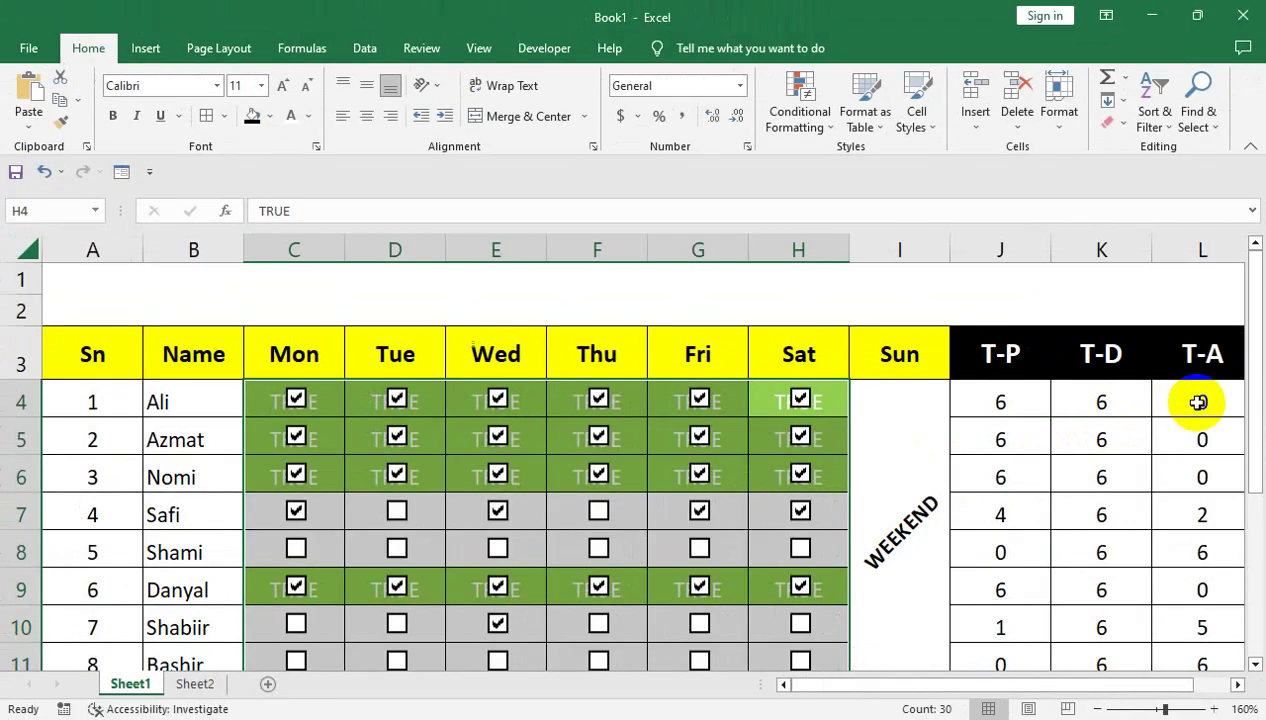
left_click_drag(1198, 402, 1160, 655)
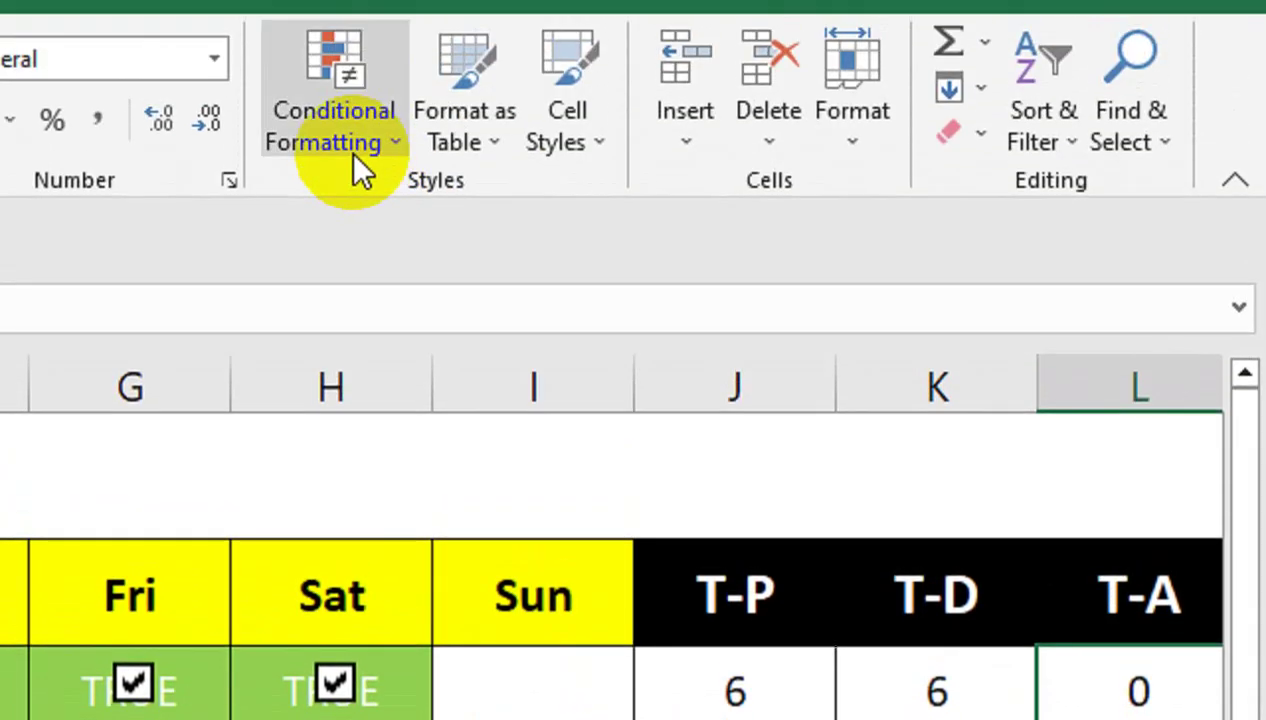
- Create a new highlight rule for T-A cells whose value is not equal to 0
left_click(352, 192)
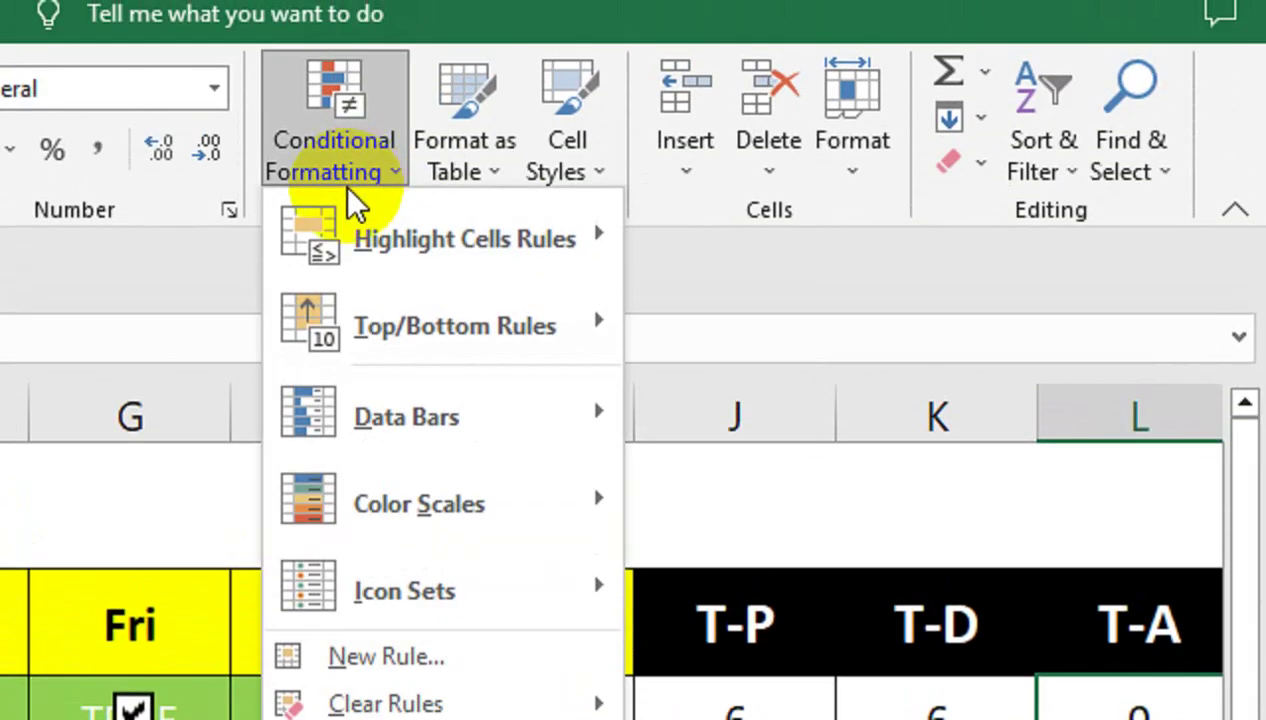
mouse_move(360, 258)
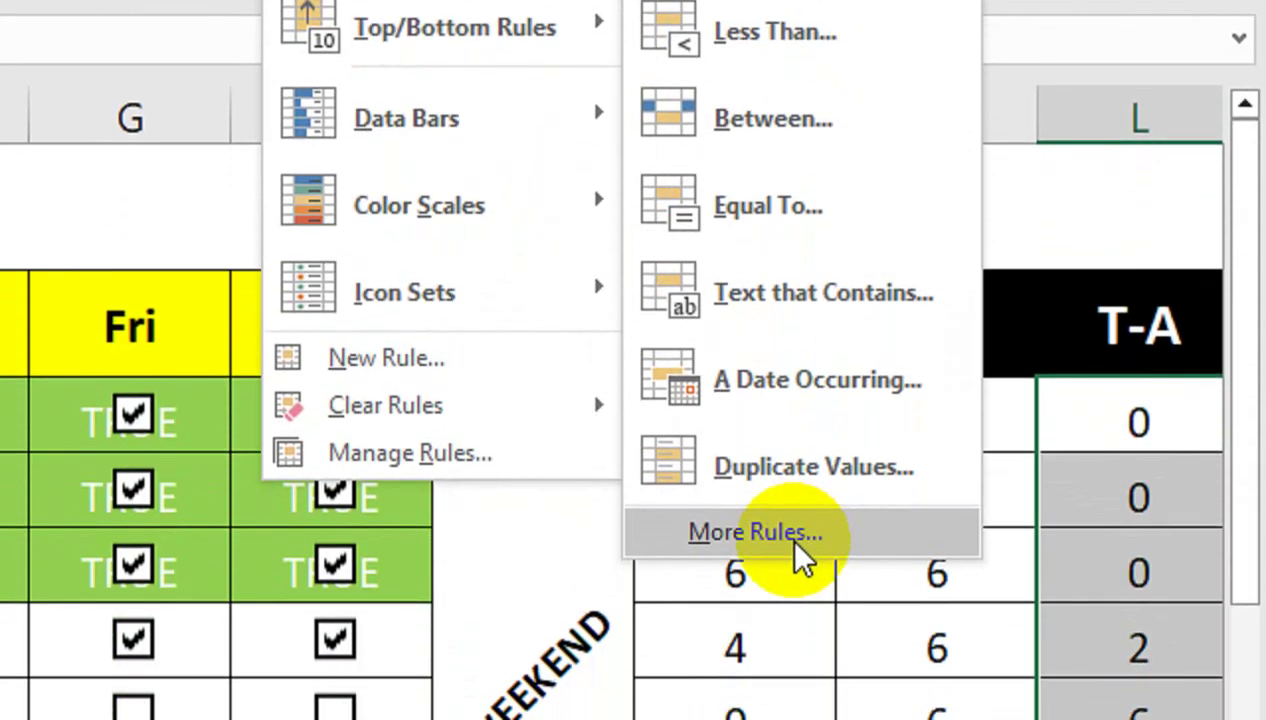
left_click(800, 556)
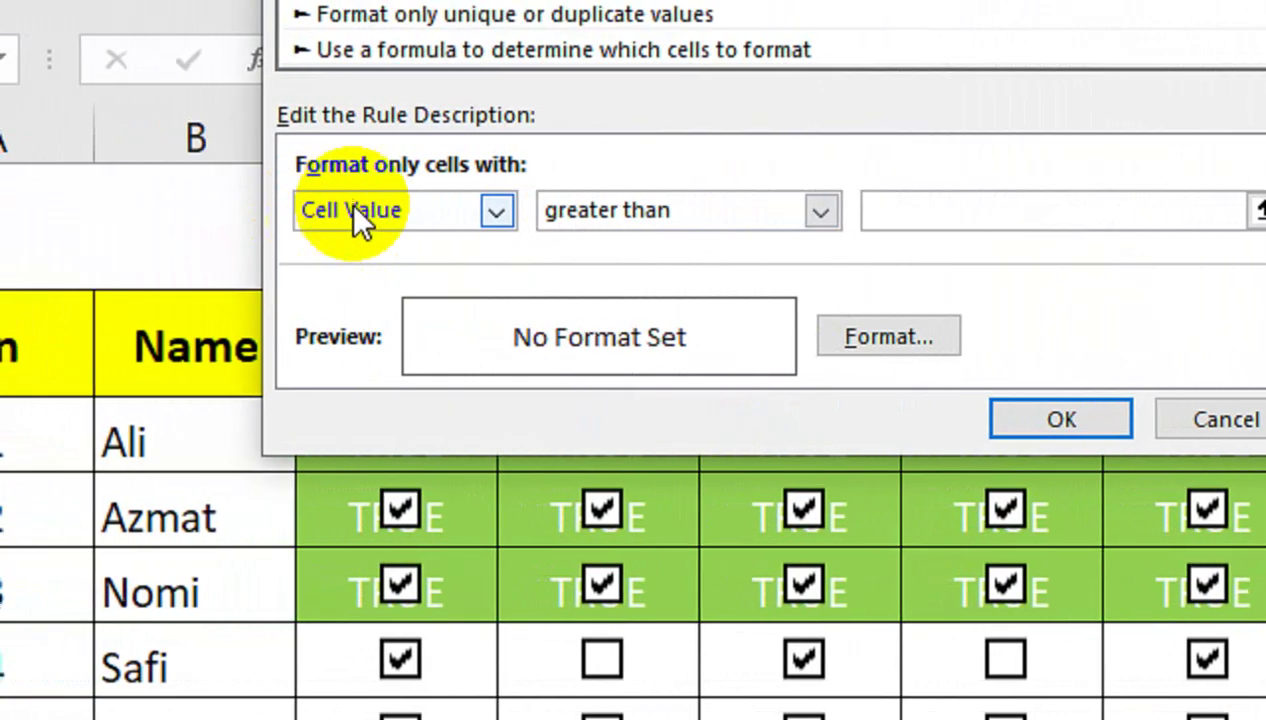
left_click(612, 212)
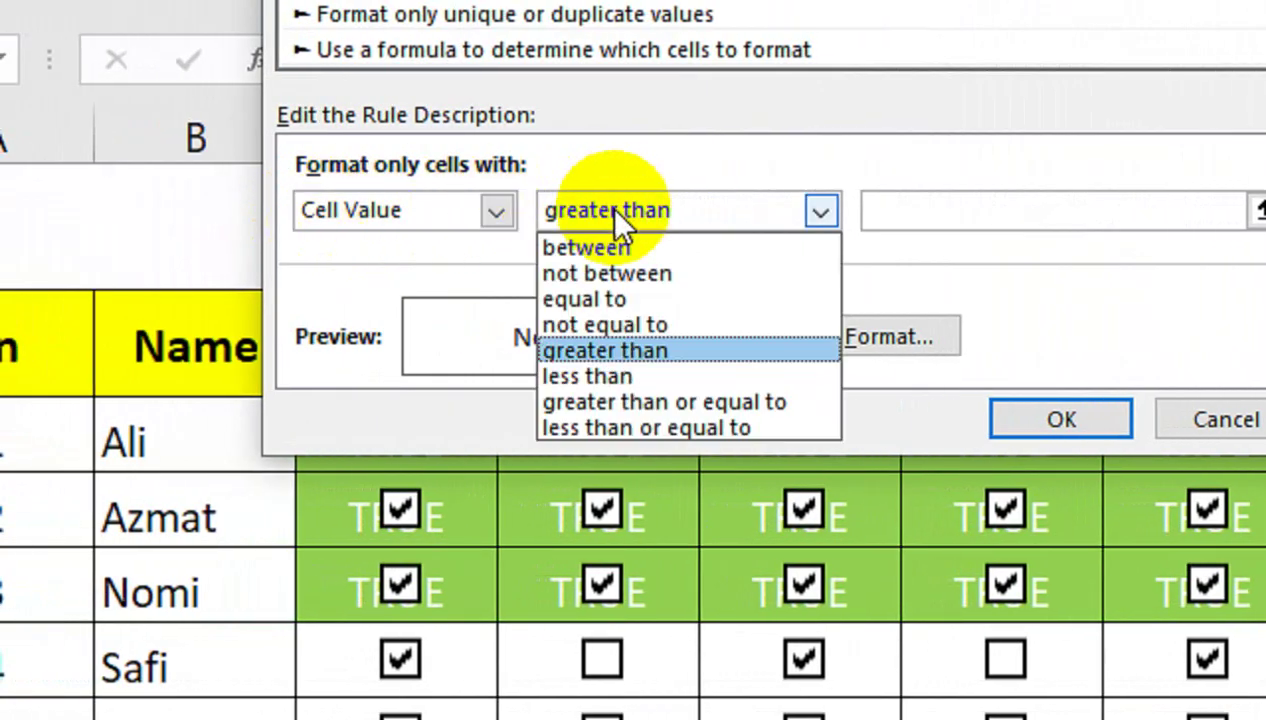
left_click(640, 326)
left_click(878, 214)
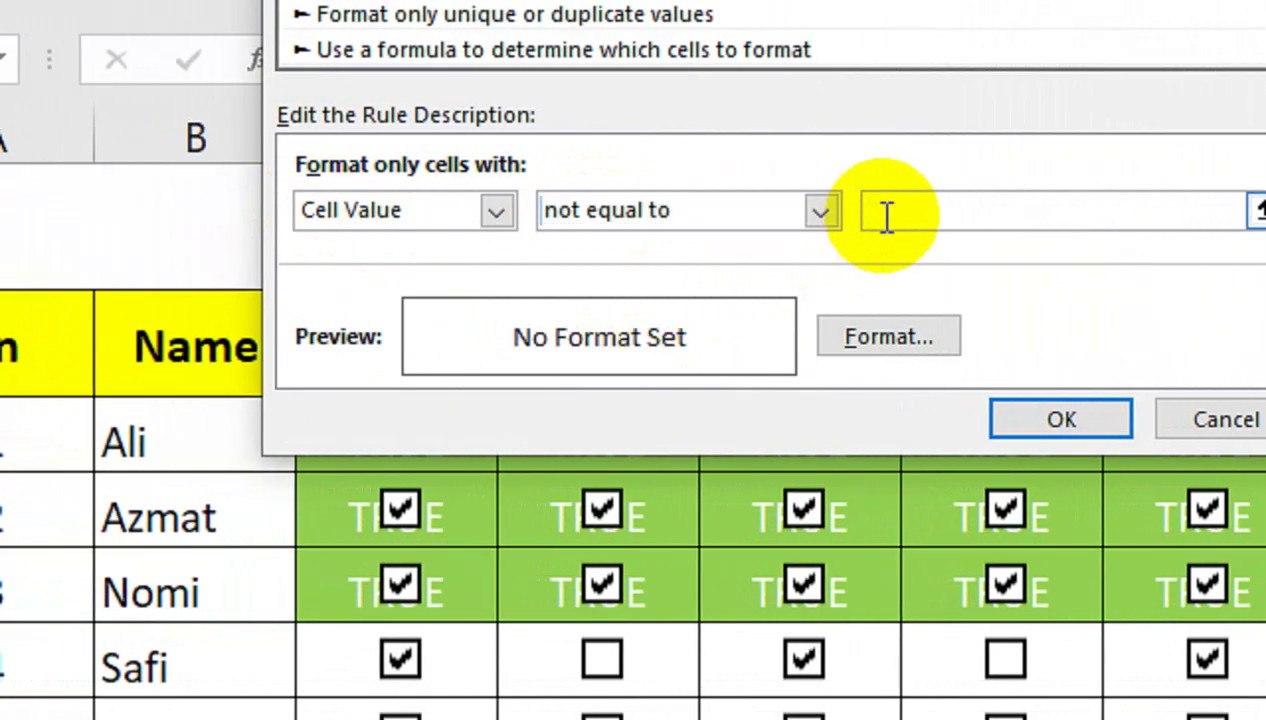
type("0")
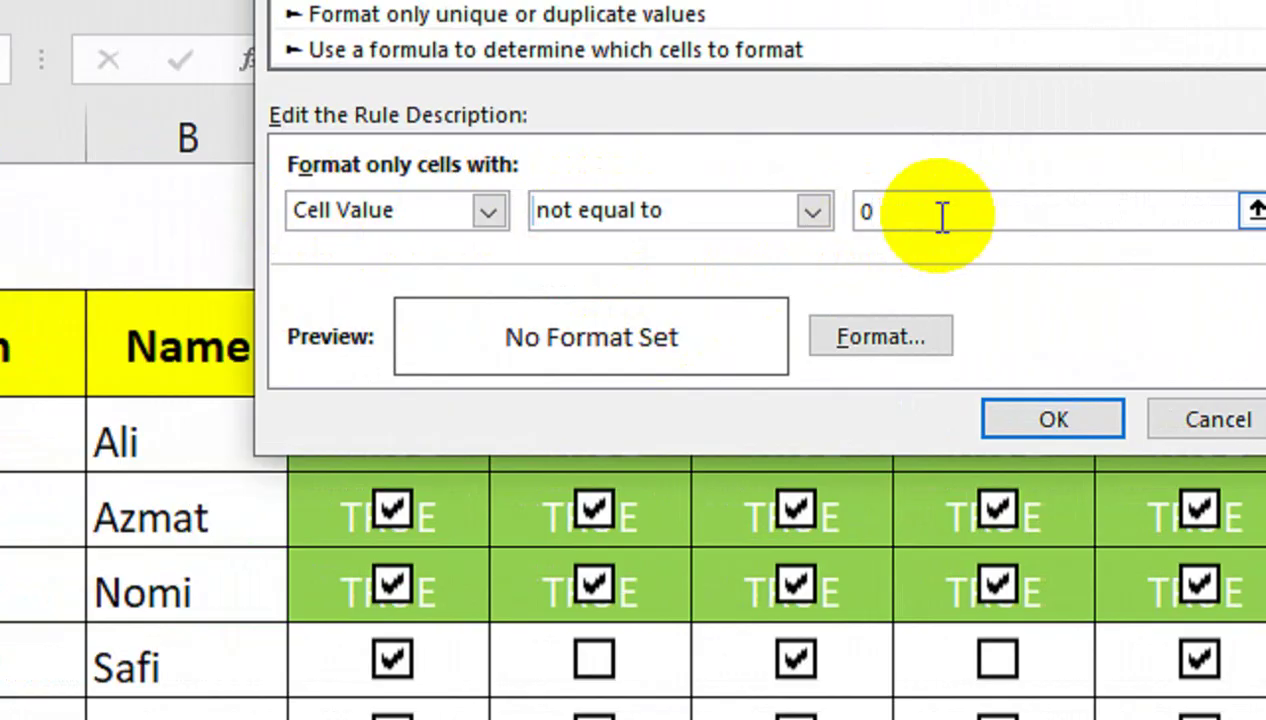
- Format matching cells with a red fill and bold white font, and apply the rule
left_click(920, 335)
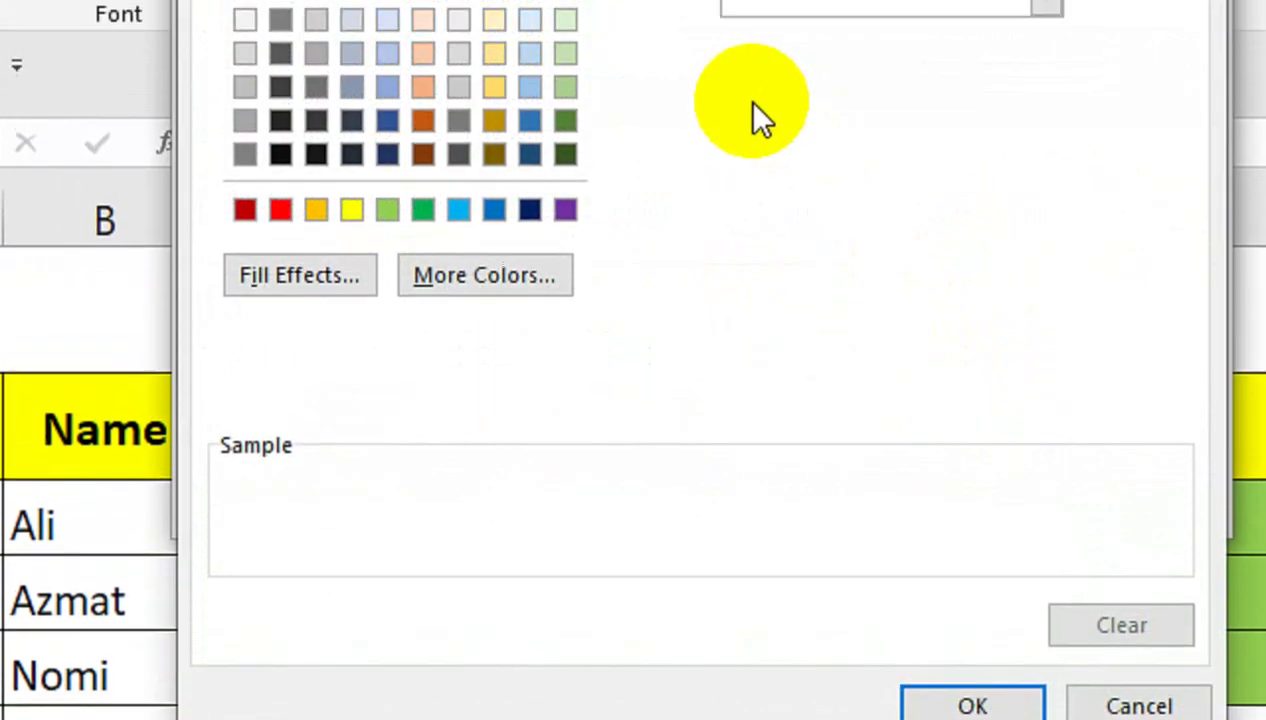
left_click(576, 104)
left_click(444, 106)
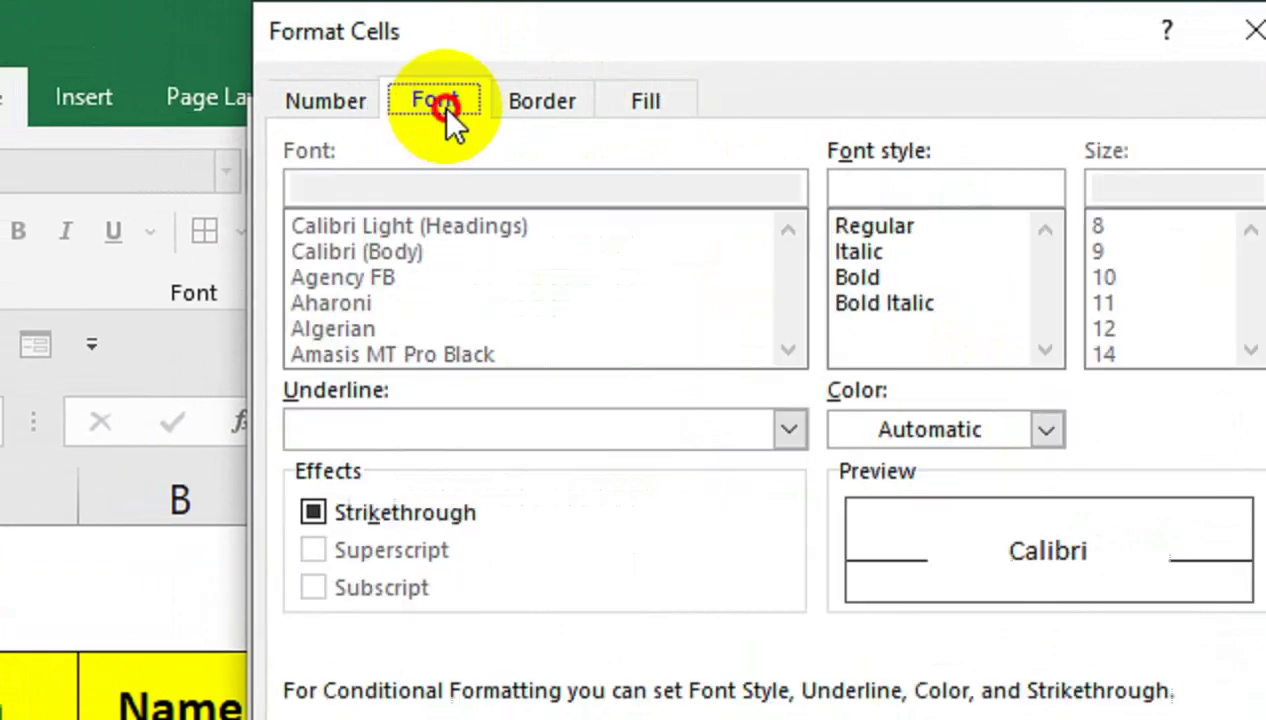
left_click(845, 280)
left_click(890, 432)
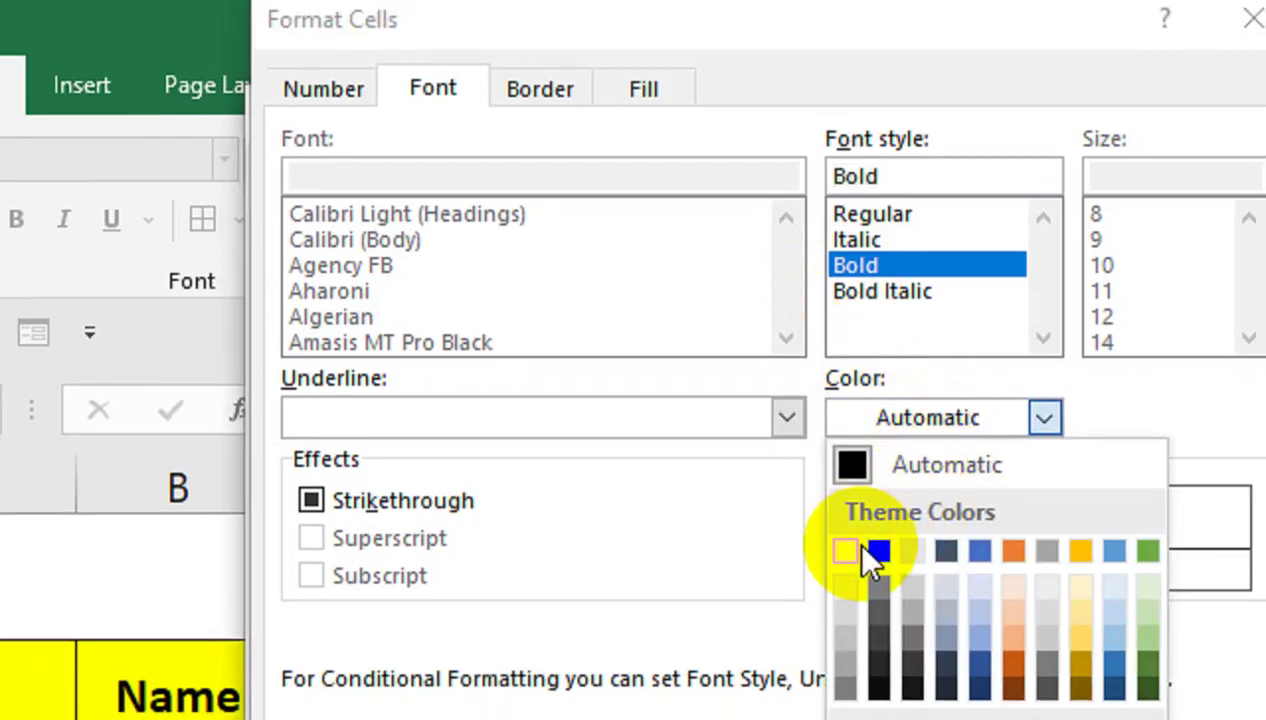
left_click(843, 549)
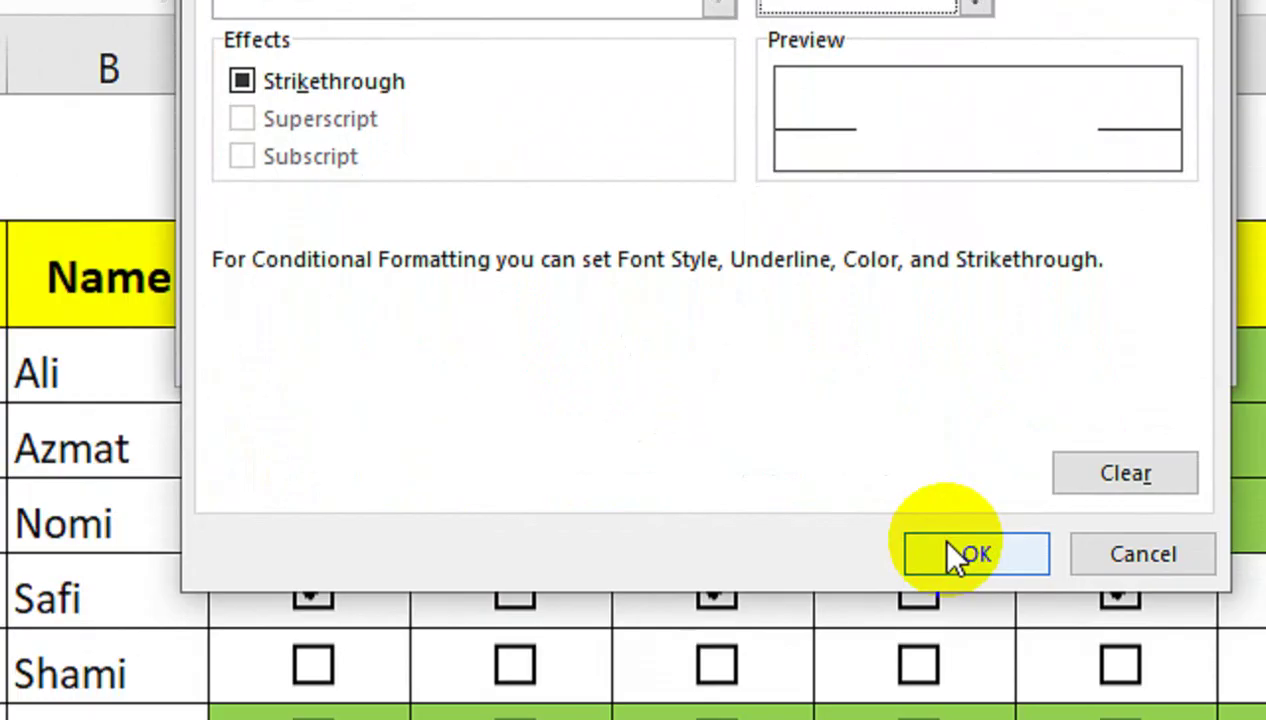
left_click(940, 550)
left_click(925, 352)
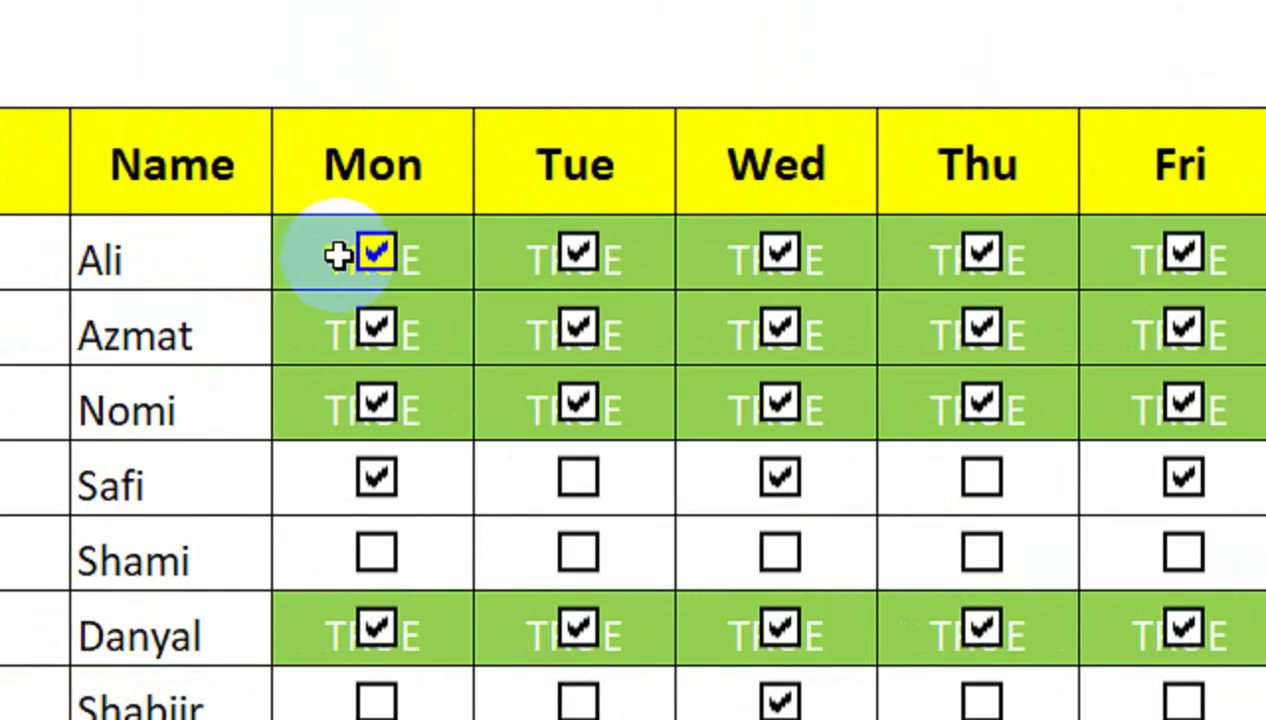
- Select C4:H11, the Mon–Sat grid for all eight students
left_click(316, 232)
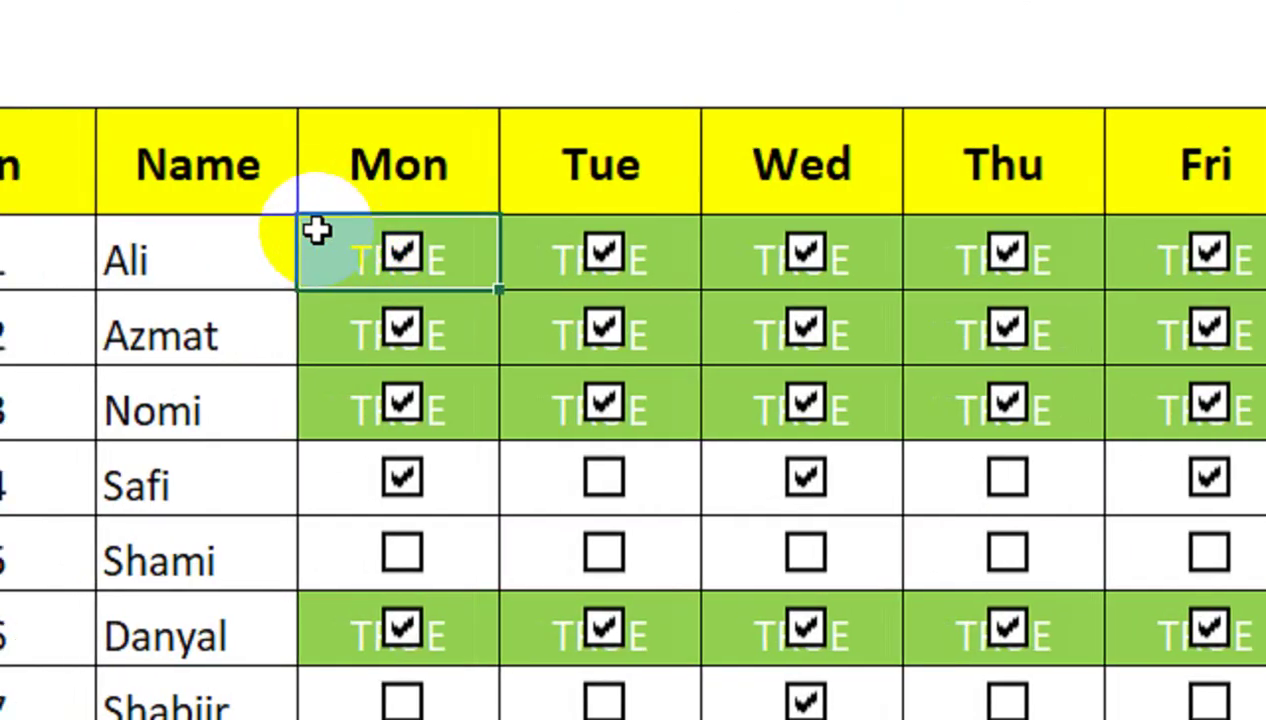
key("shift+Right")
key("shift+Right")
key("shift+Right")
key("shift+Right")
key("shift+Down")
key("shift+Down")
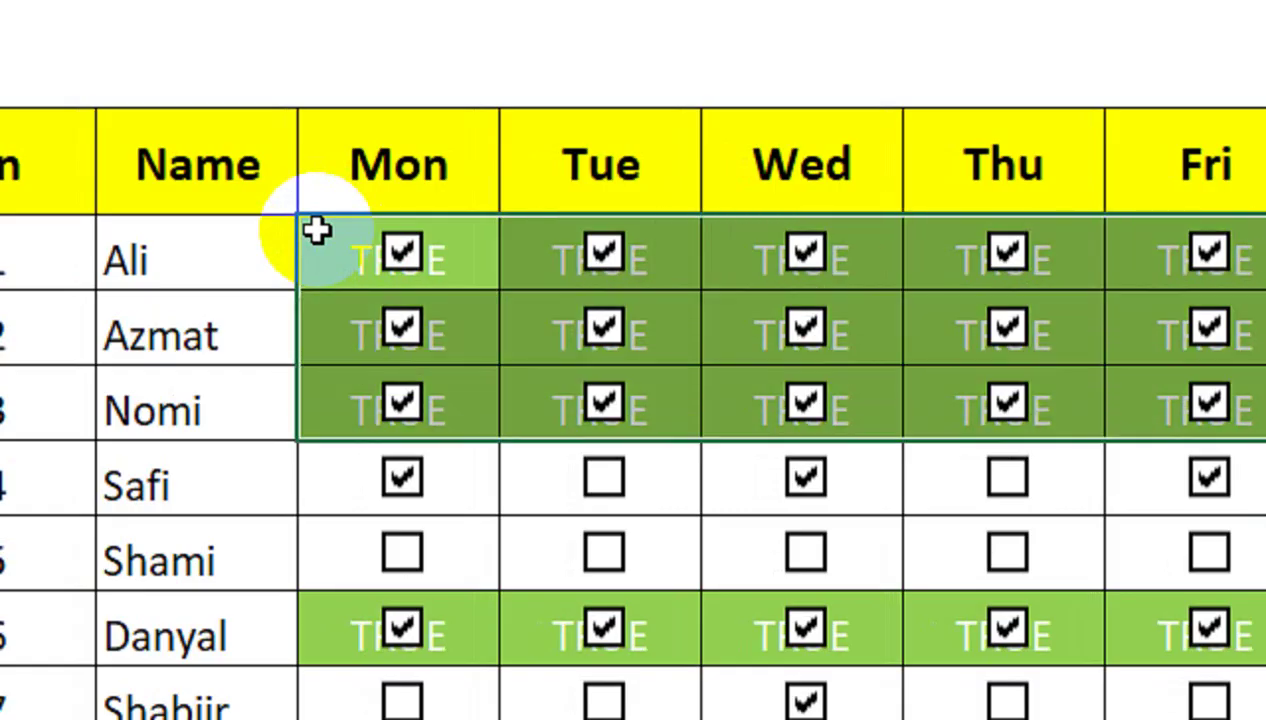
key("shift+Down")
key("shift+Down")
key("shift+Down")
key("shift+Down")
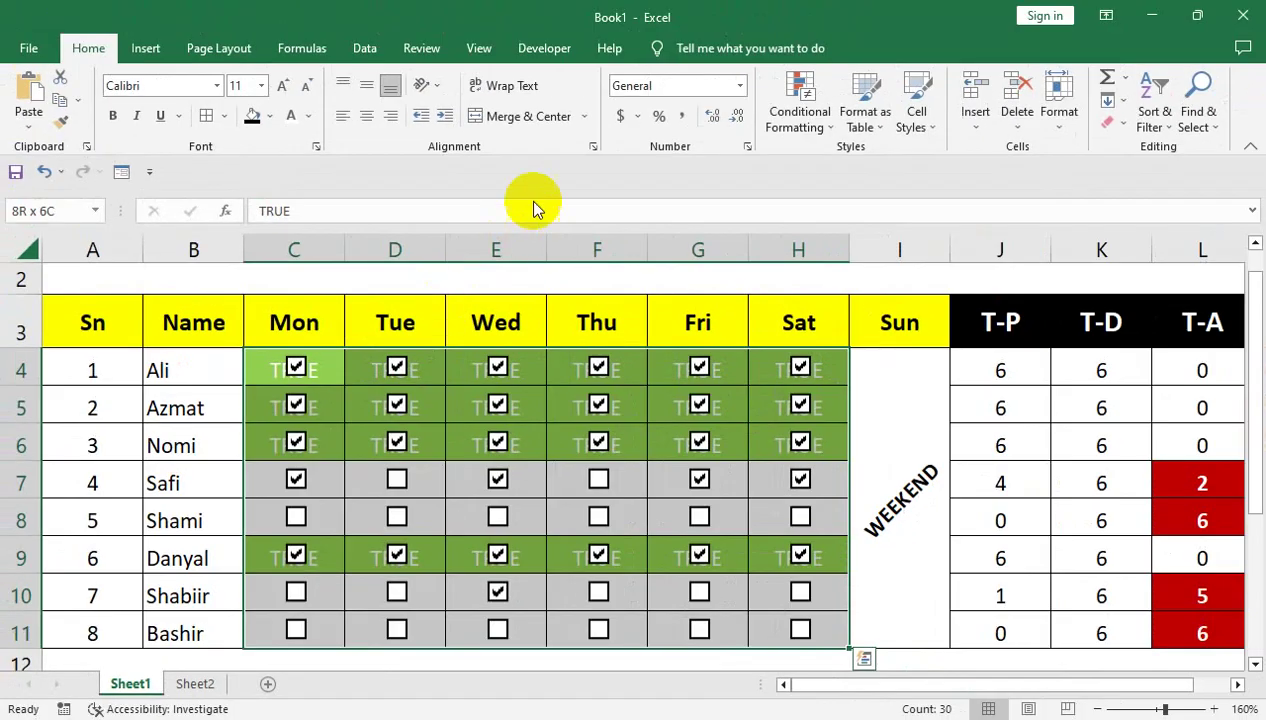
- Edit the =$J4=6 full-attendance rule so its font is bold and light green, then apply it
left_click(797, 118)
left_click(825, 408)
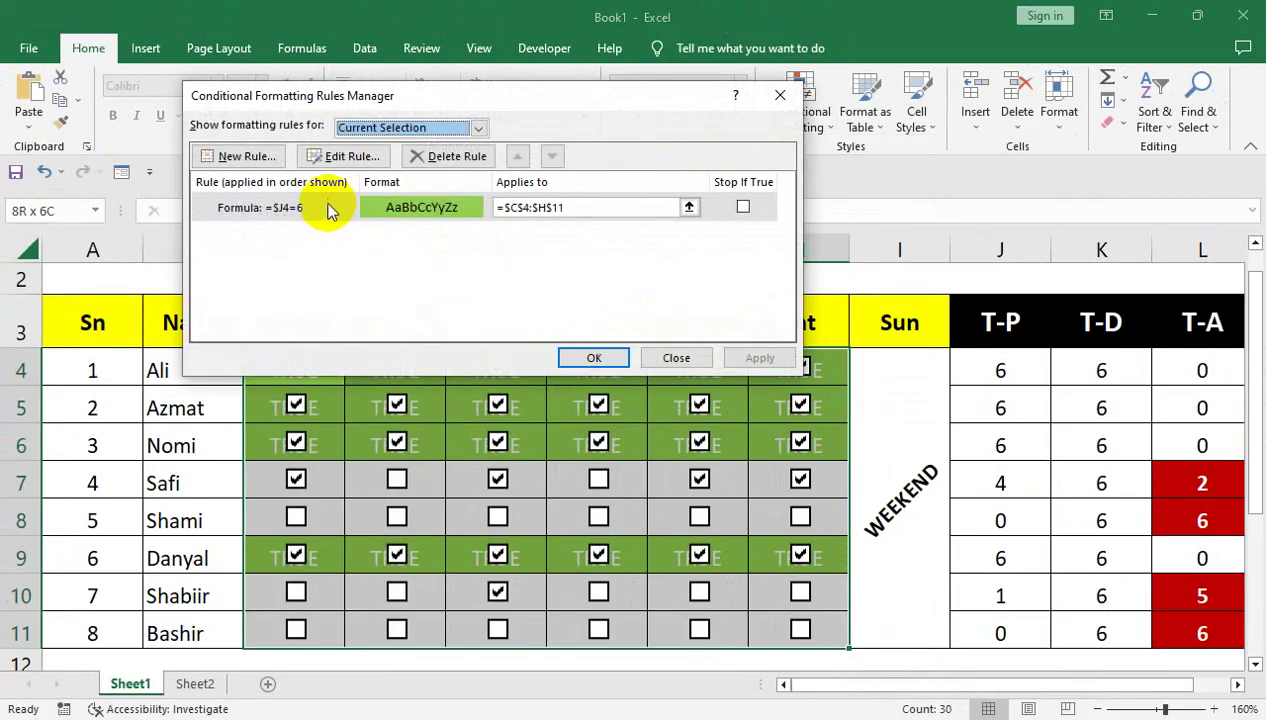
left_click(325, 212)
left_click(424, 155)
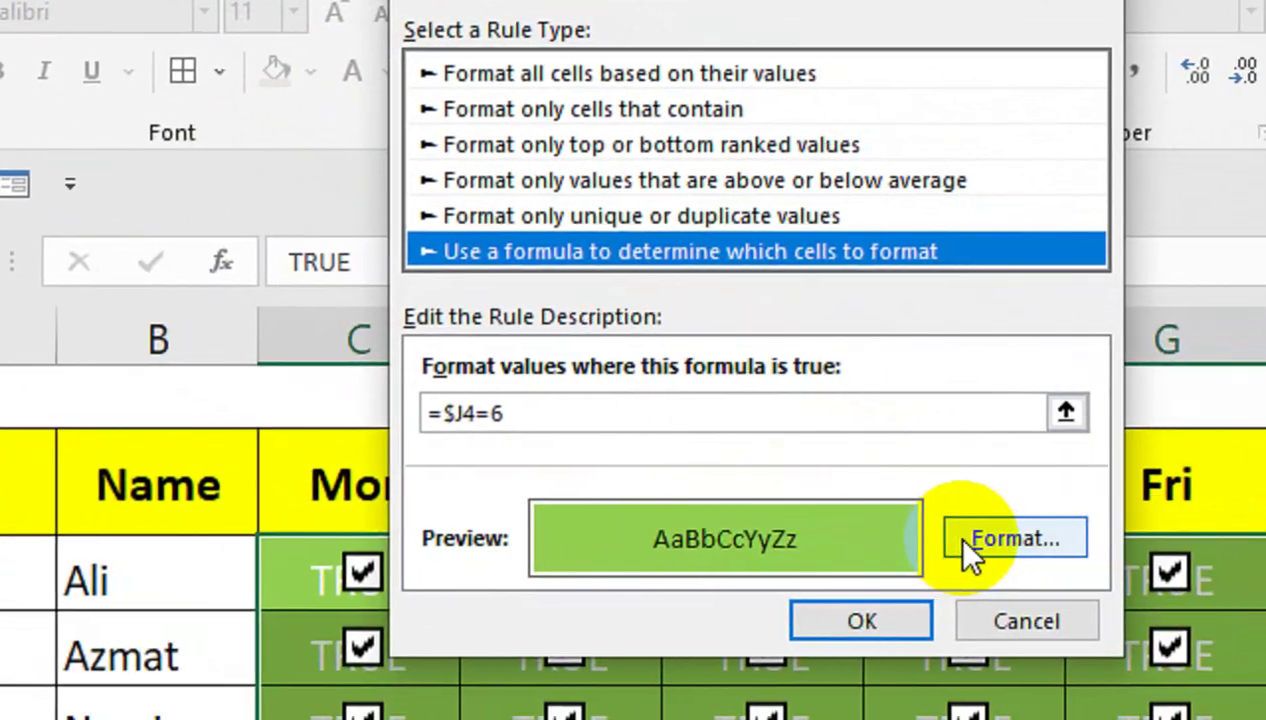
left_click(1110, 640)
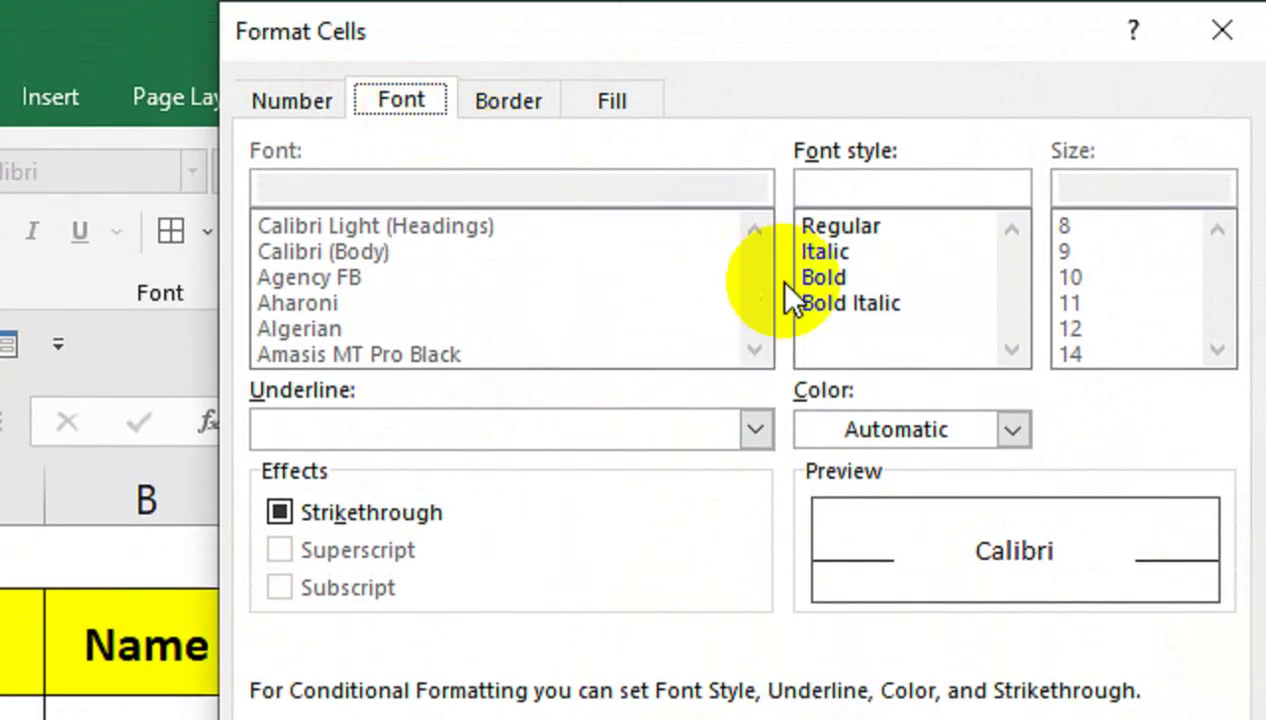
left_click(822, 278)
left_click(870, 430)
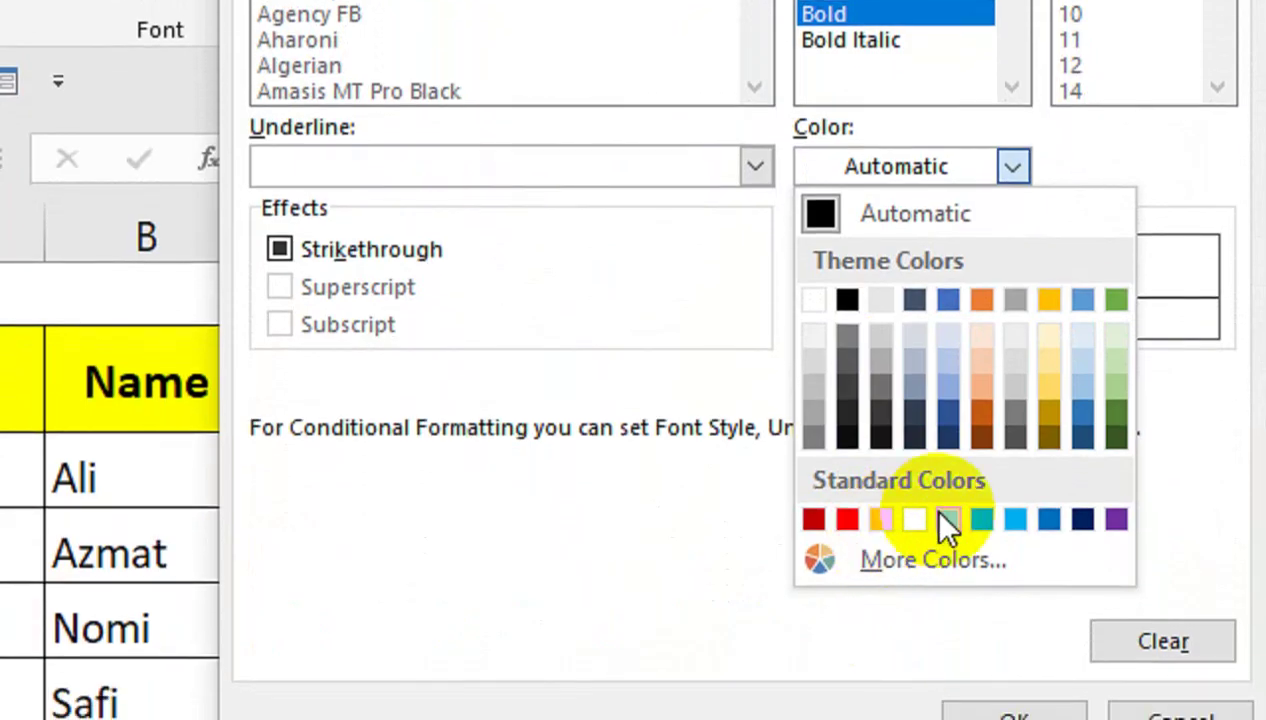
left_click(948, 561)
left_click(995, 716)
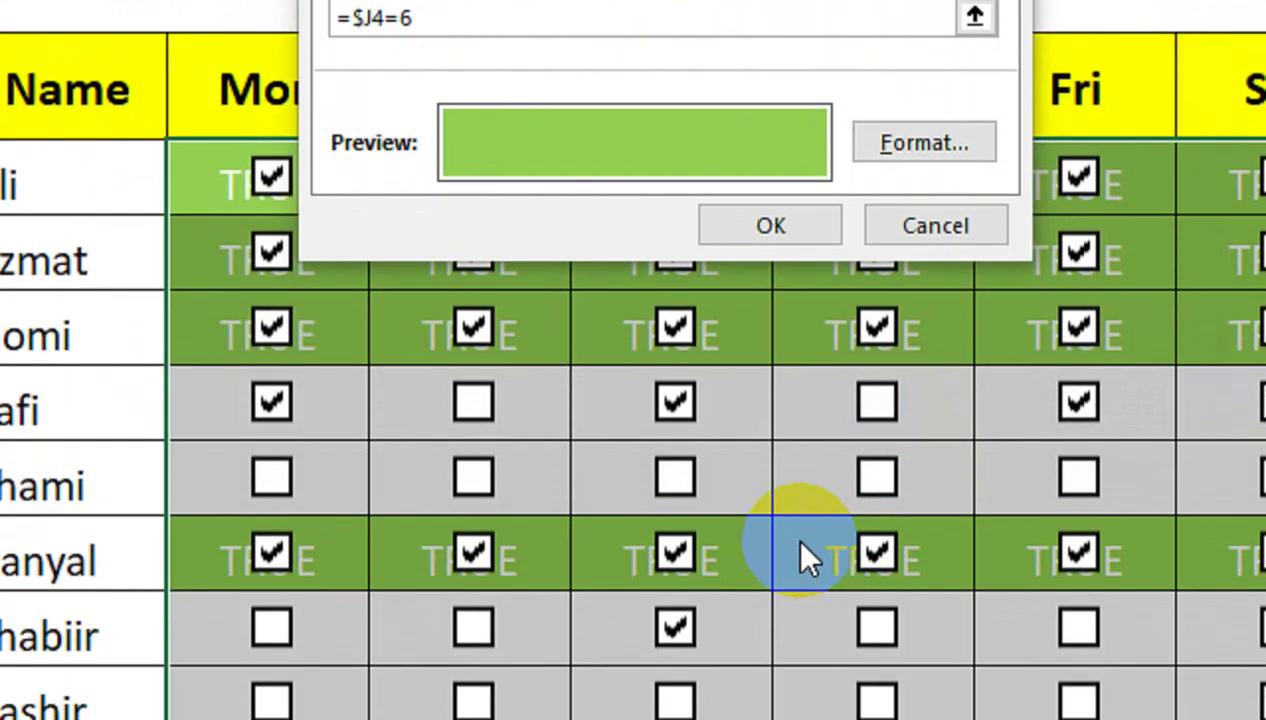
left_click(760, 228)
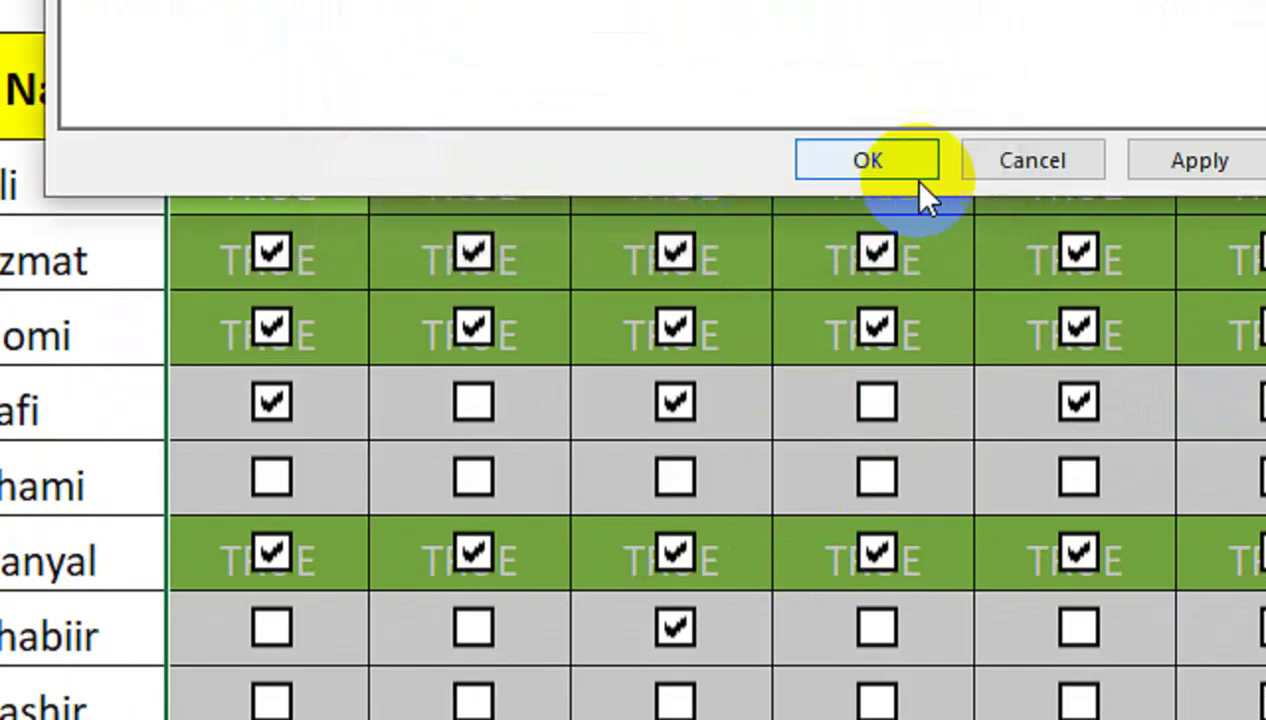
left_click(1199, 161)
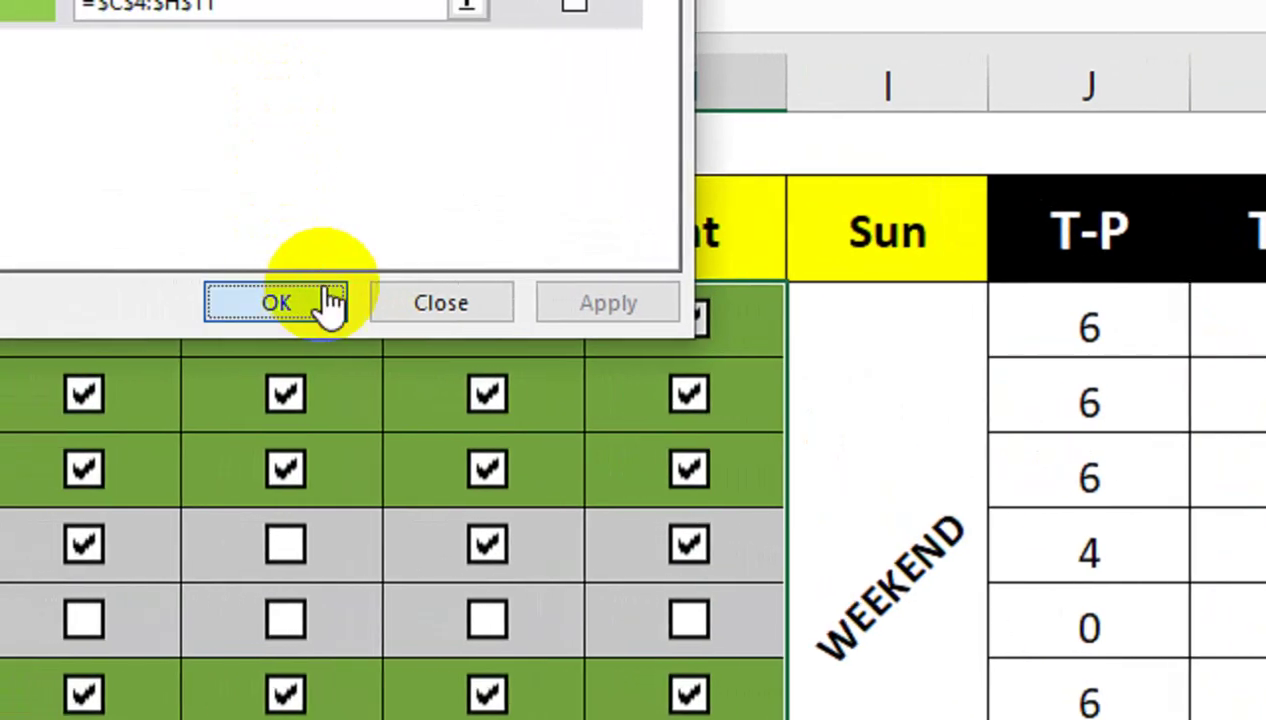
left_click(150, 2)
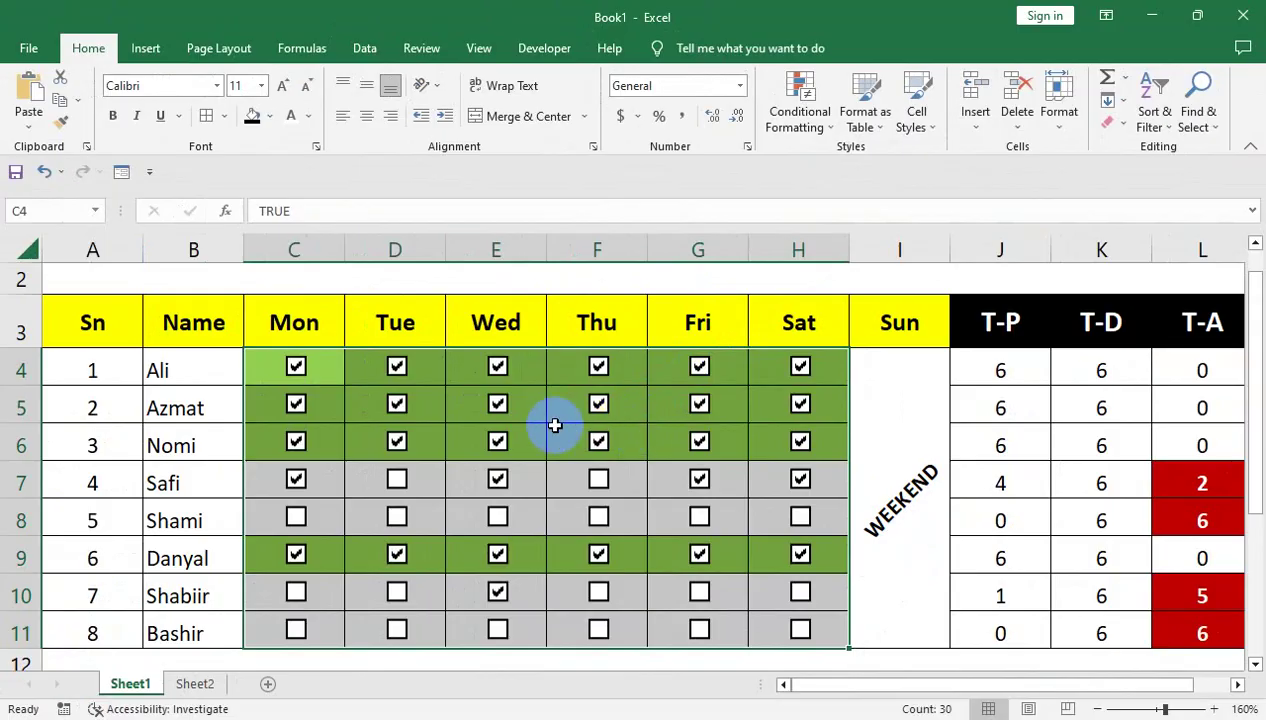
- Test the rule by unticking and re-ticking the third student's Wednesday box, then deselect the grid
left_click(497, 441)
left_click(493, 445)
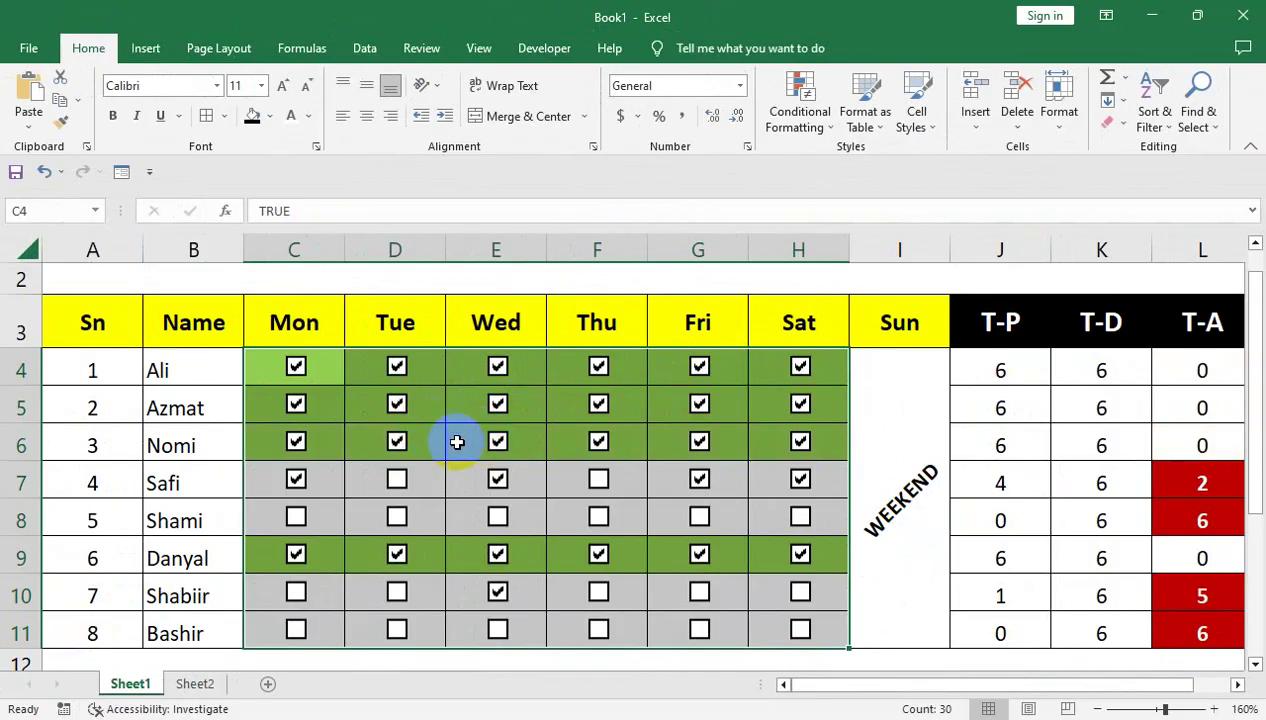
left_click(203, 401)
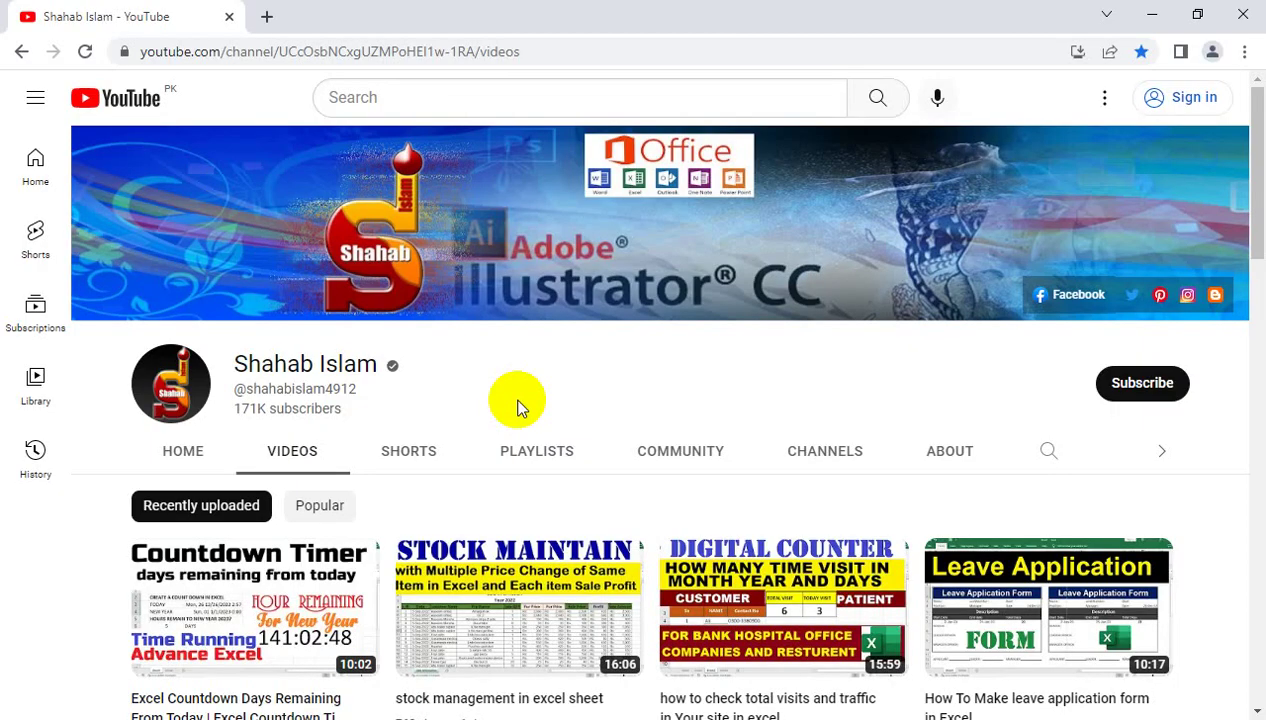